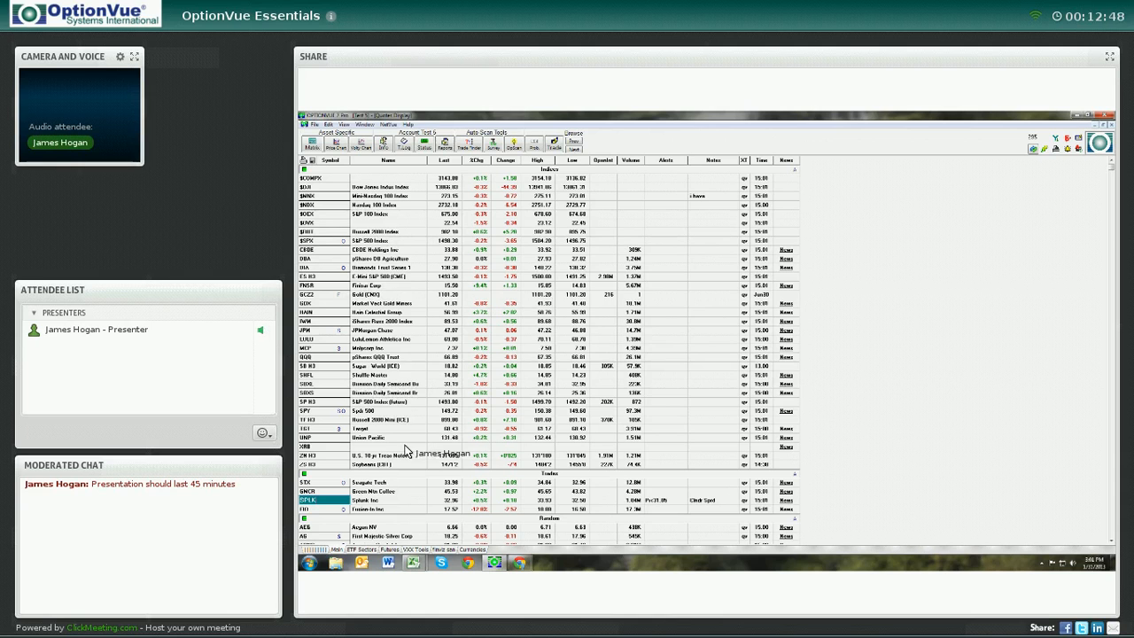
Insert blank rows above $COMPX in the quote list and enter the symbol AAPL
click(325, 178)
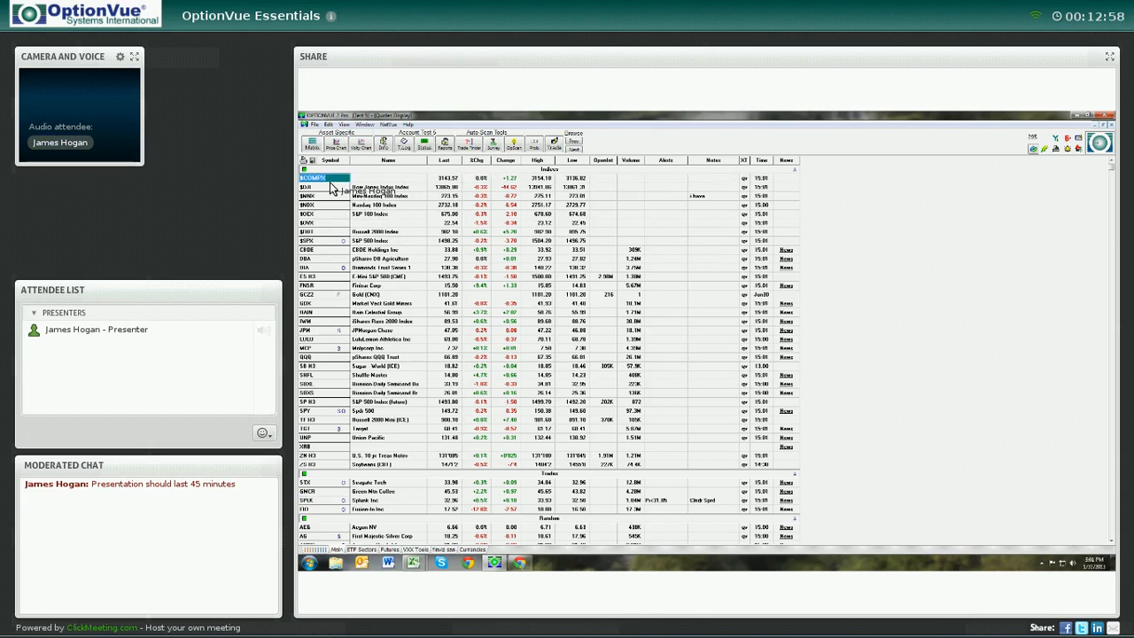
key(Insert)
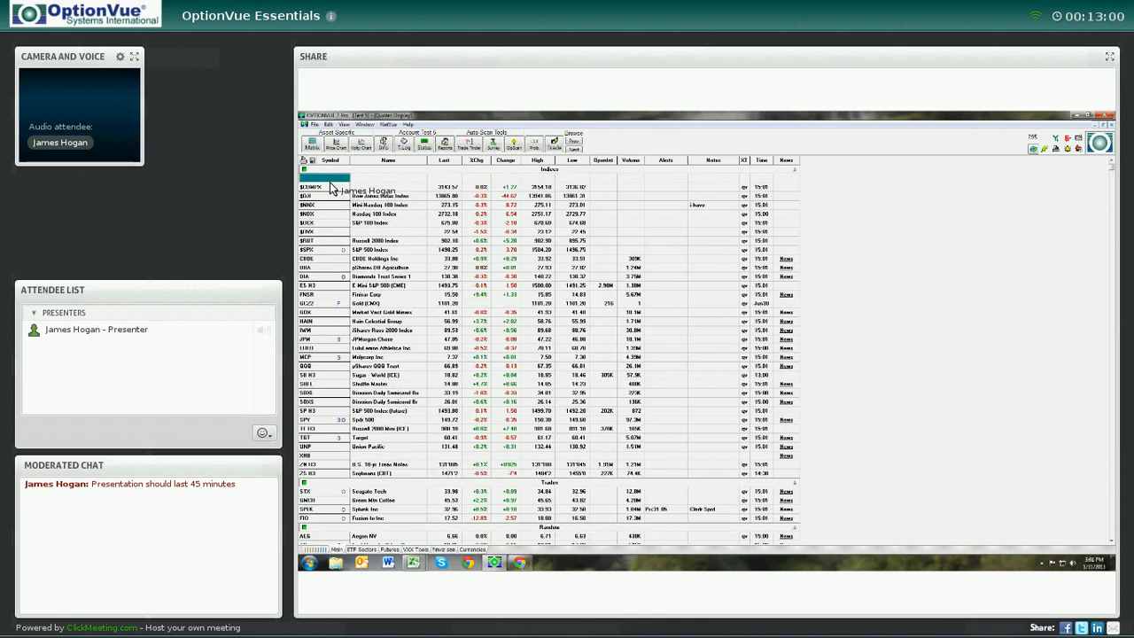
key(Insert)
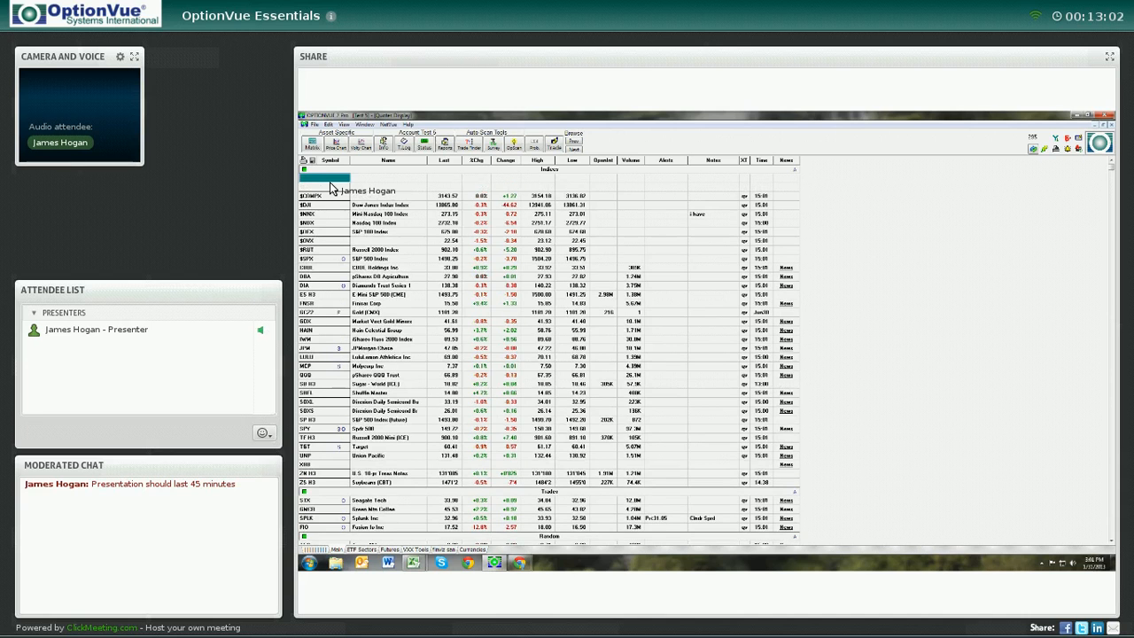
text(AAPL)
key(Return)
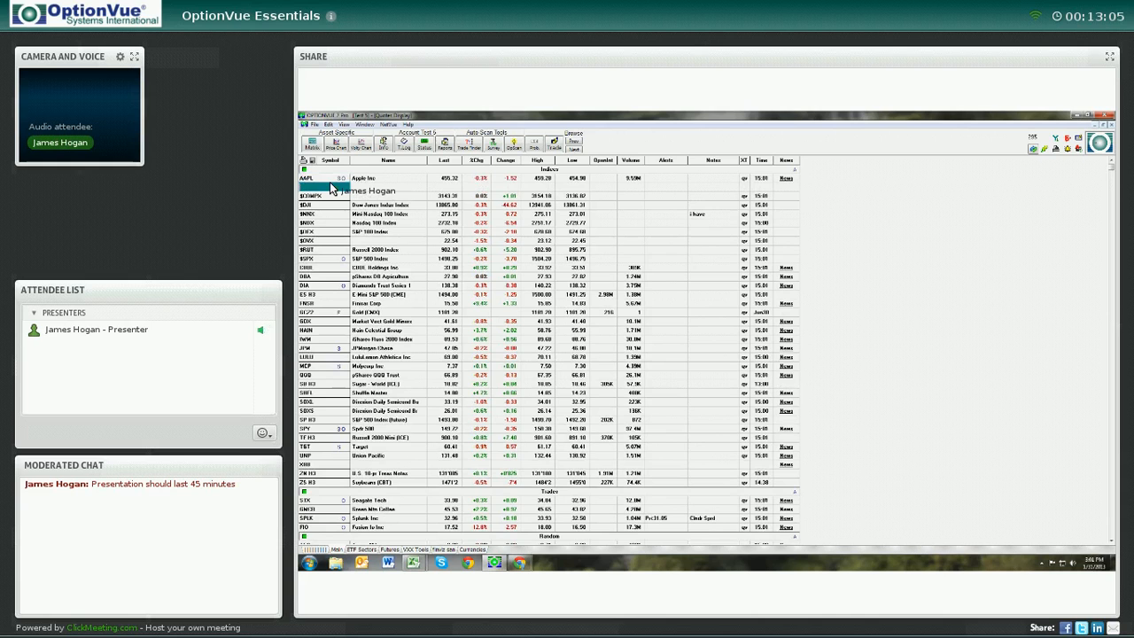
Delete the AAPL row and the extra blank row
key(Up)
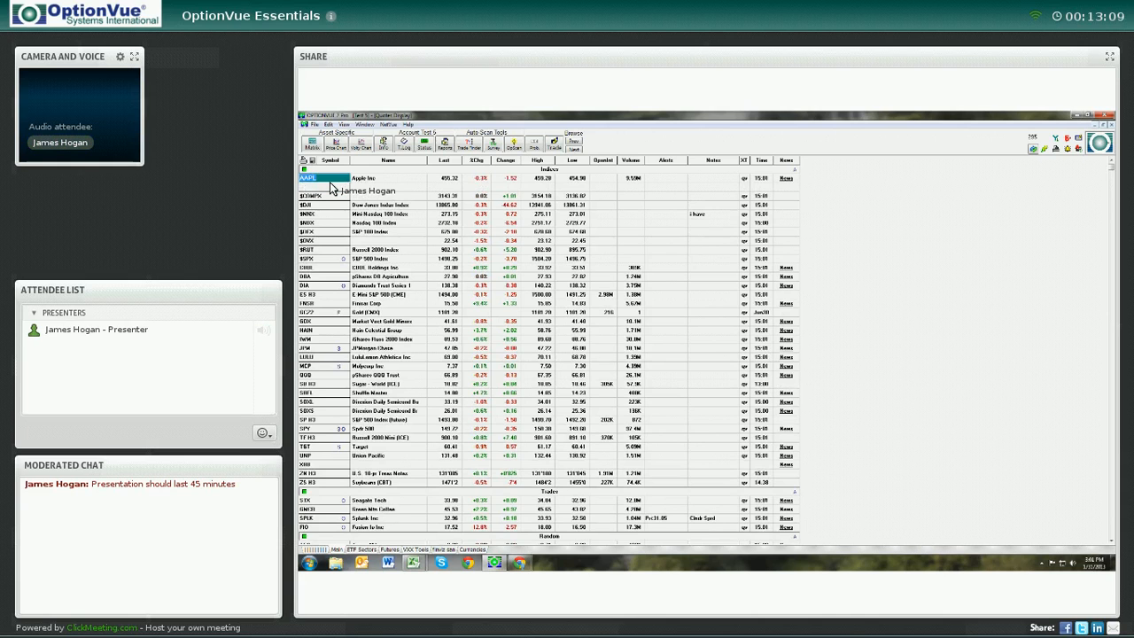
key(Delete)
key(Delete)
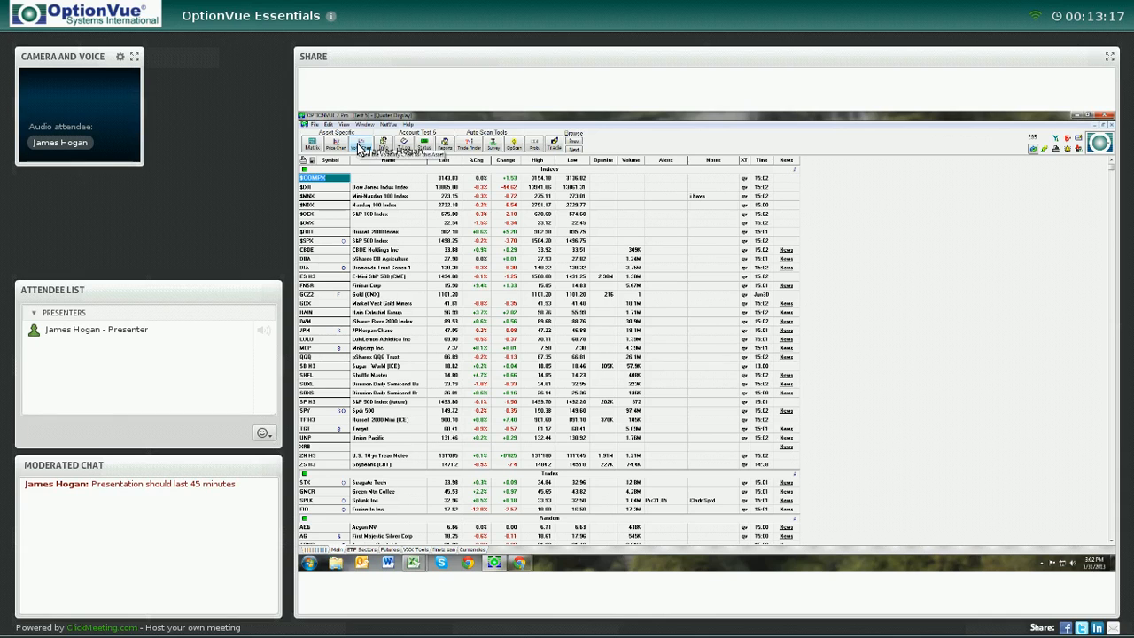
Insert a blank row at the top of the Indices list
click(328, 125)
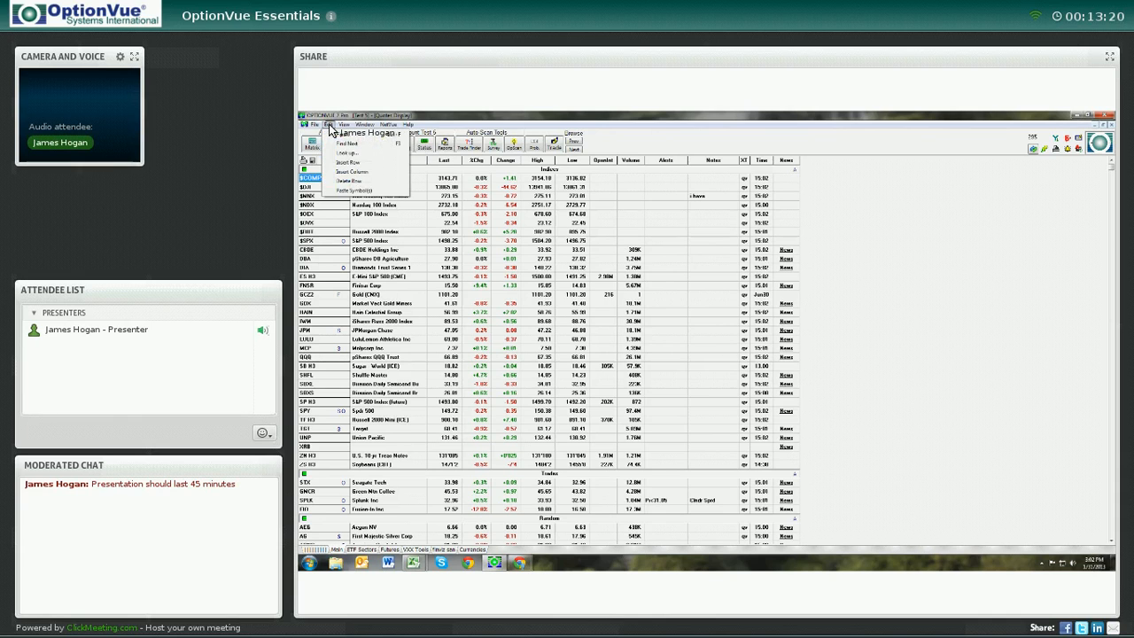
click(340, 182)
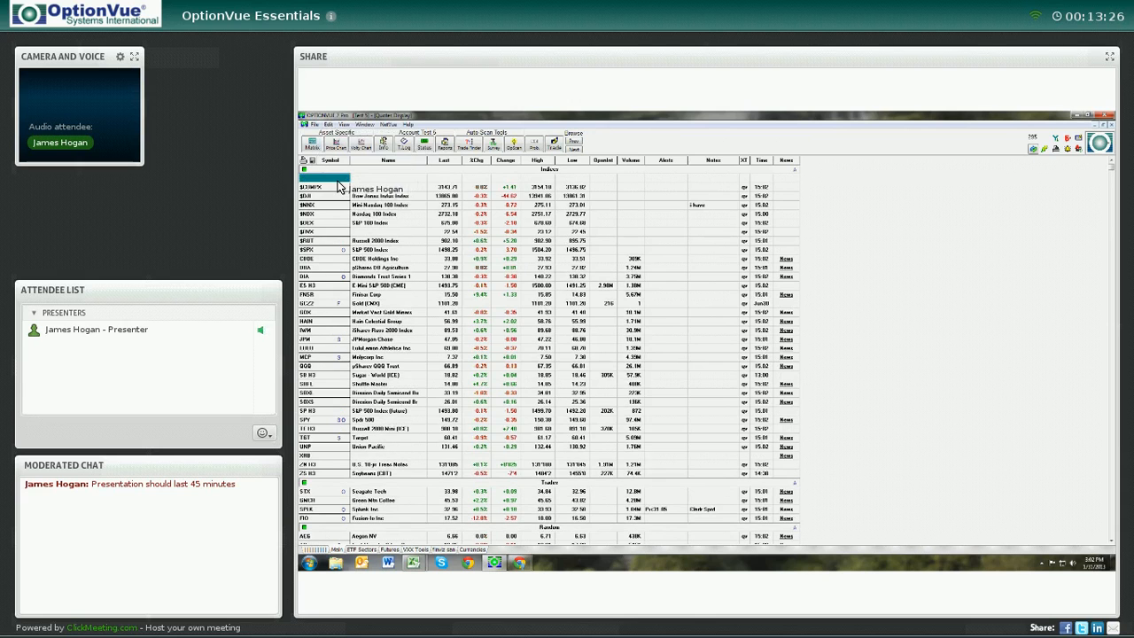
Open the field chooser for the Alerts column, scroll through the fields, and close it
double_click(666, 160)
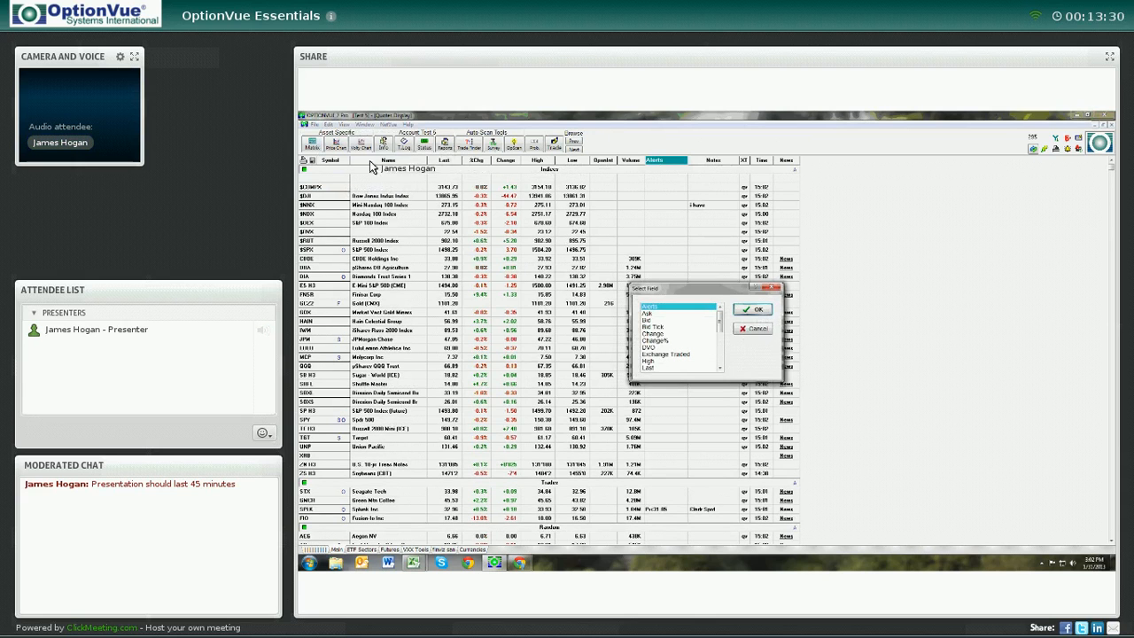
drag(721, 322, 720, 358)
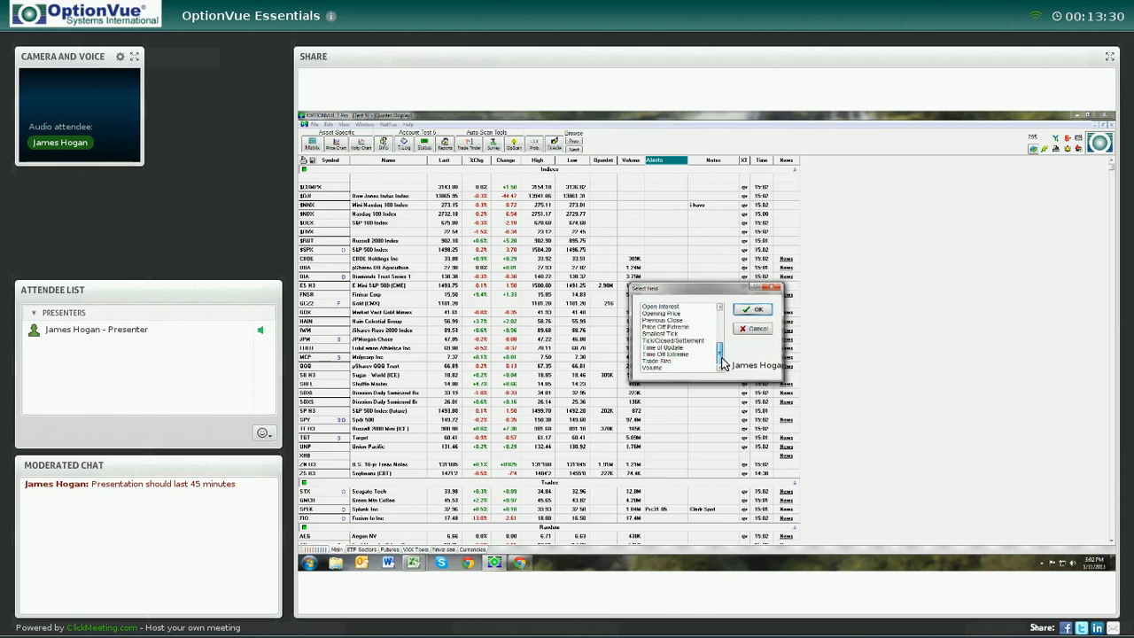
click(776, 288)
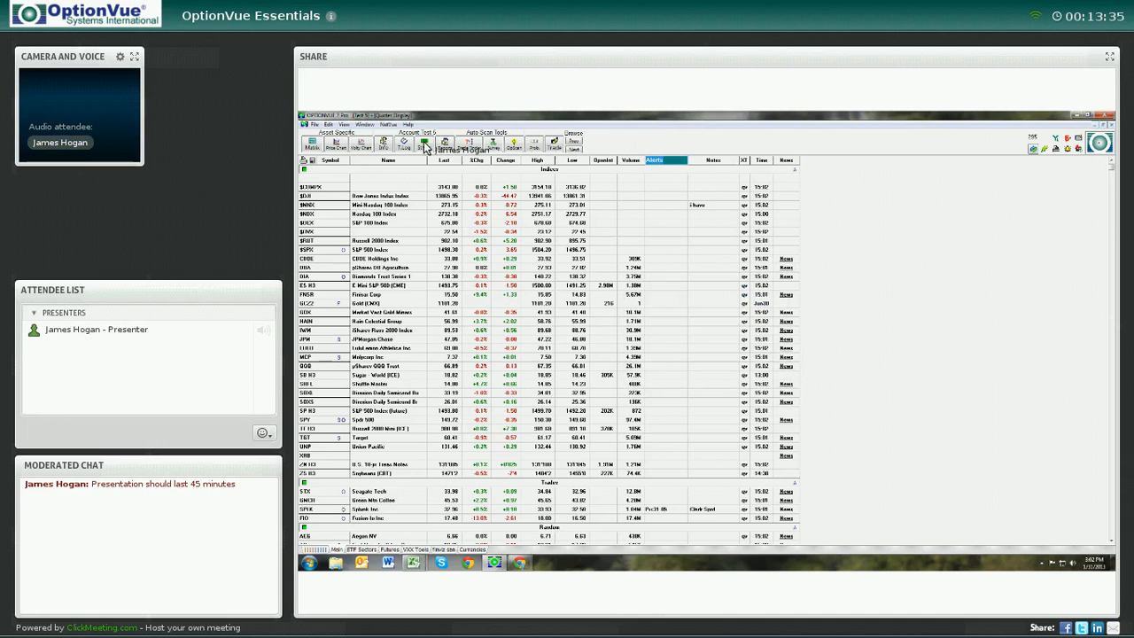
click(329, 125)
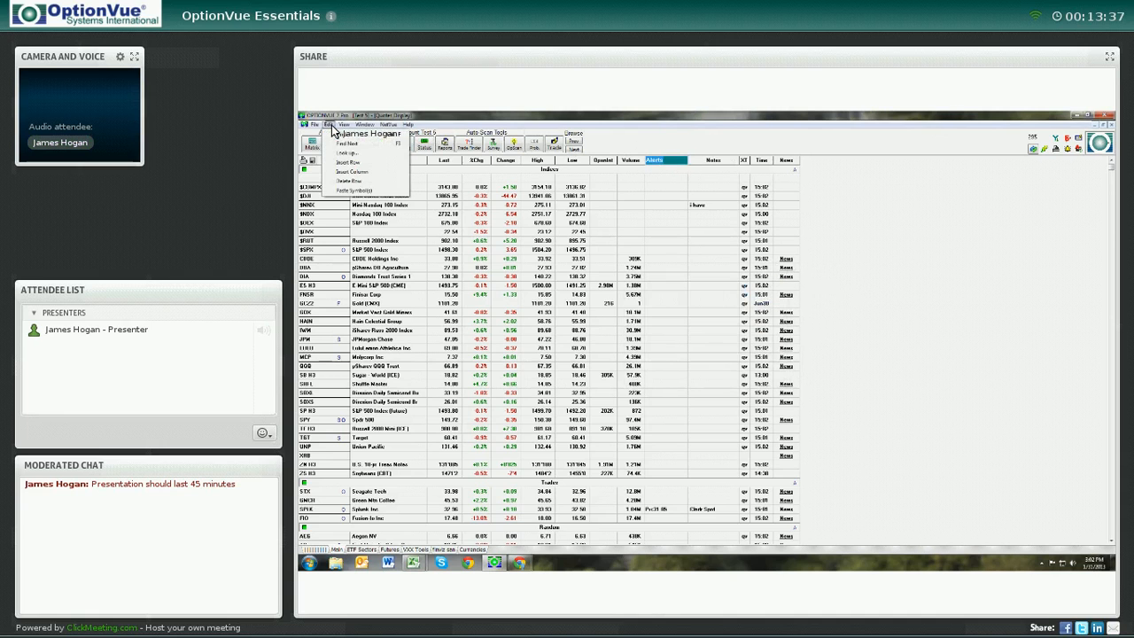
click(340, 173)
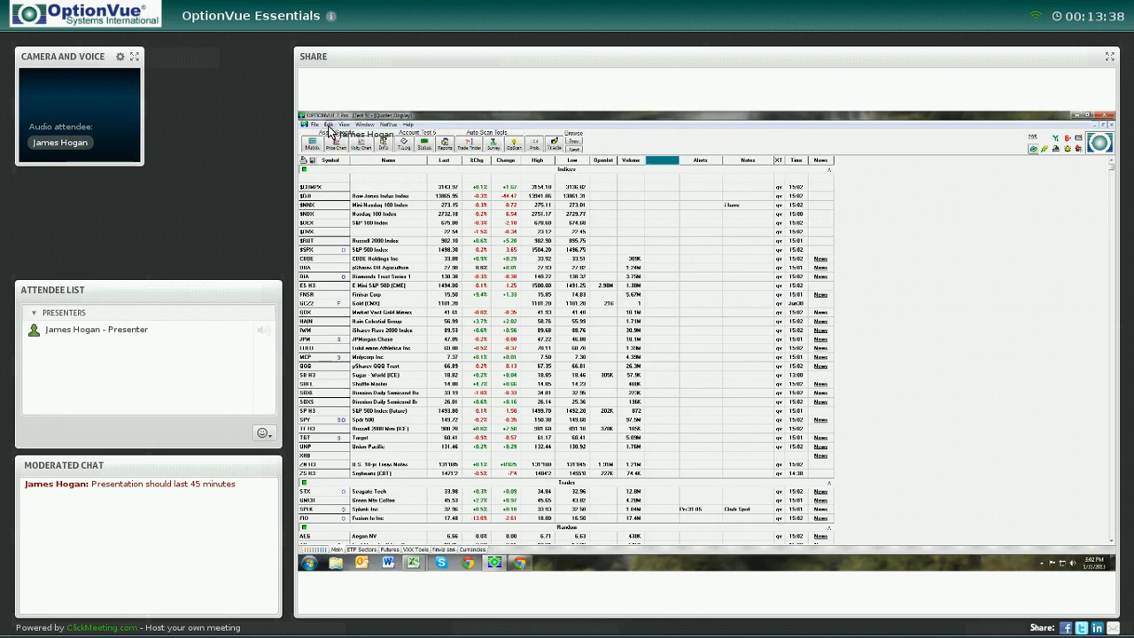
click(329, 126)
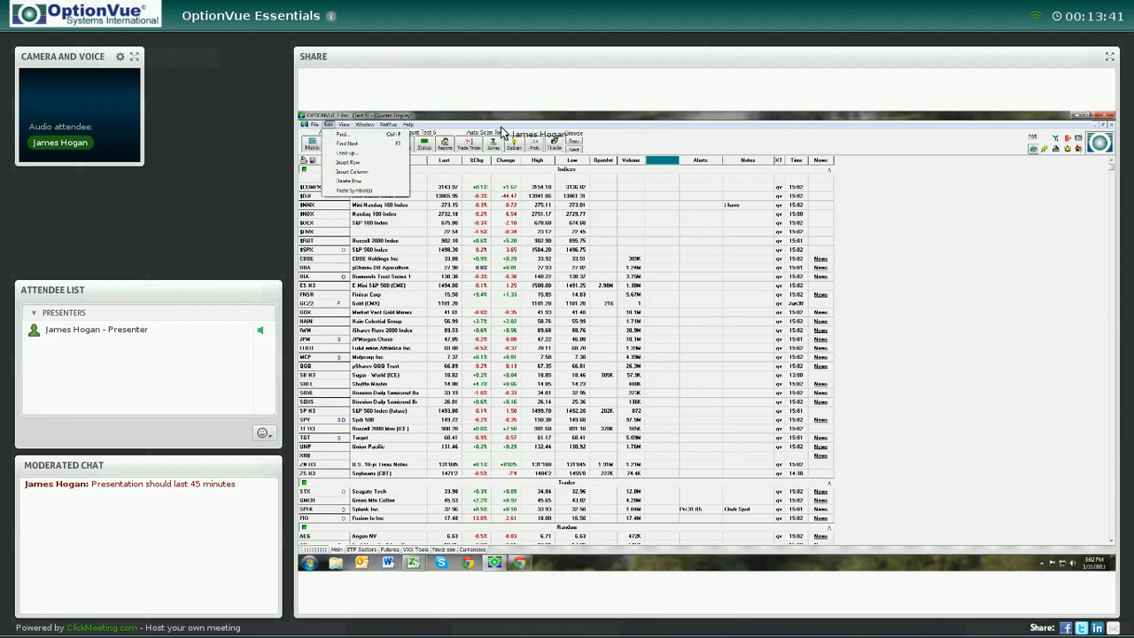
click(657, 165)
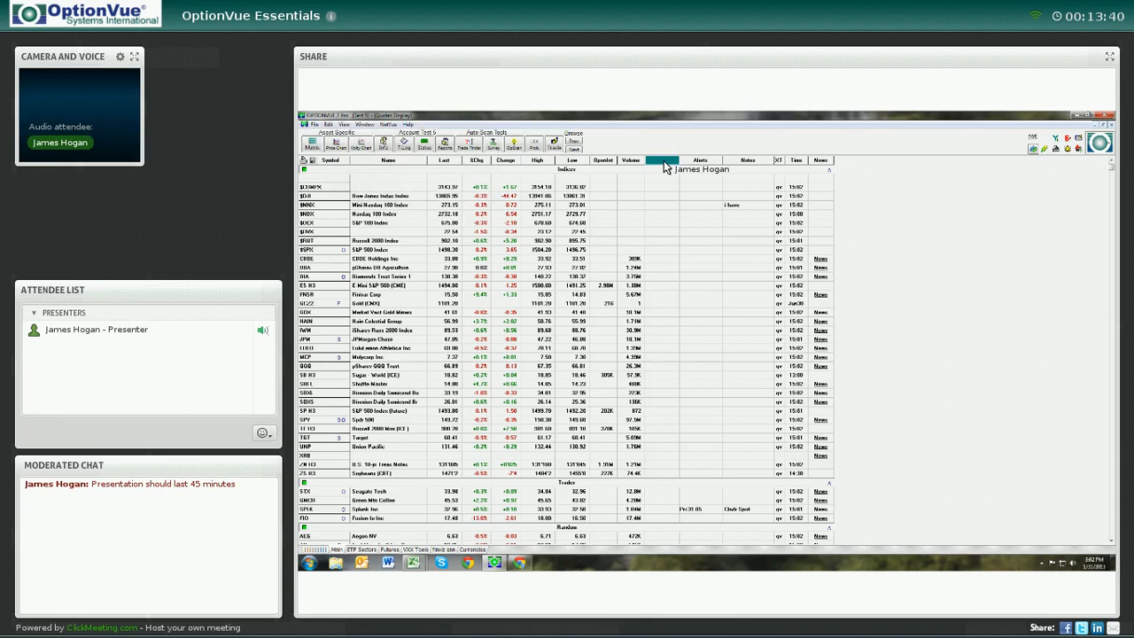
key(Delete)
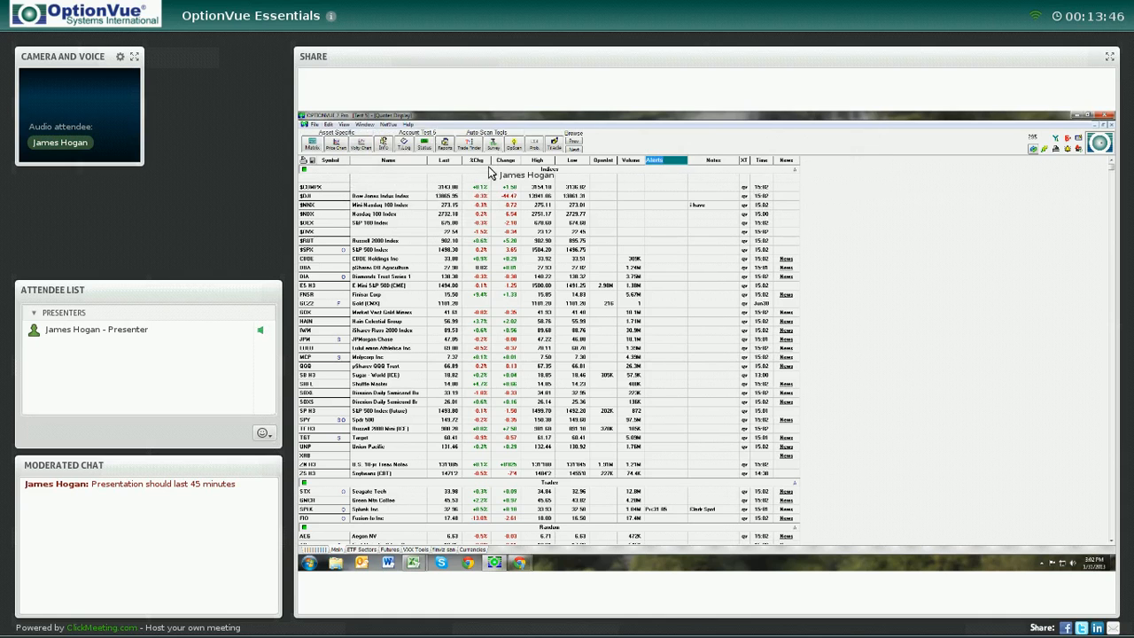
Reopen the Alerts column's field list and browse further down the available fields
double_click(675, 160)
click(722, 365)
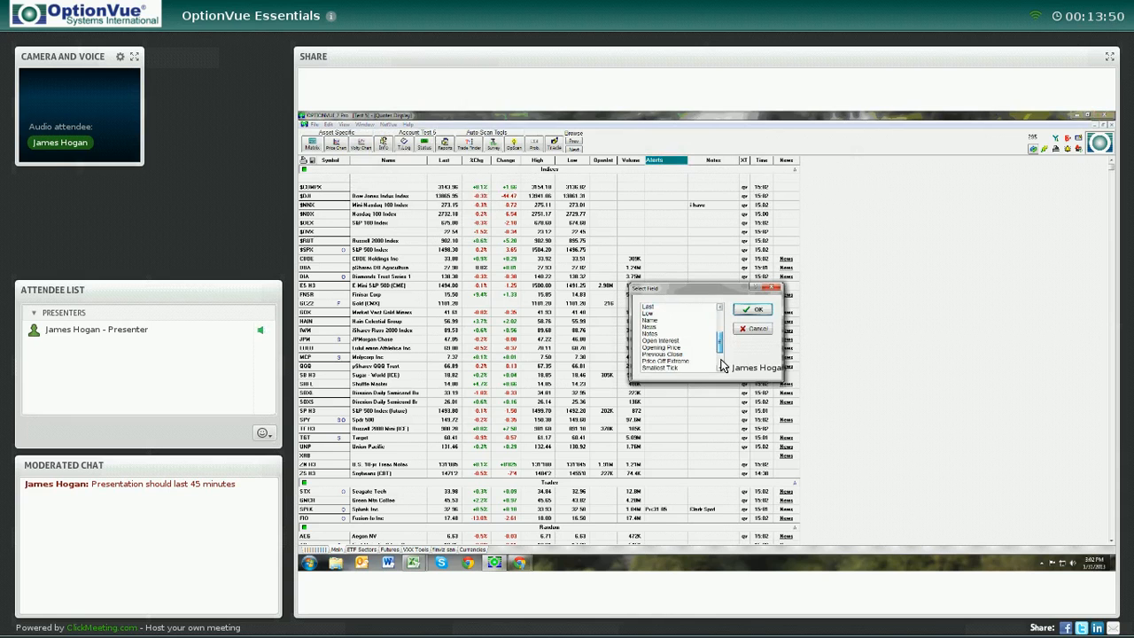
click(721, 362)
click(772, 288)
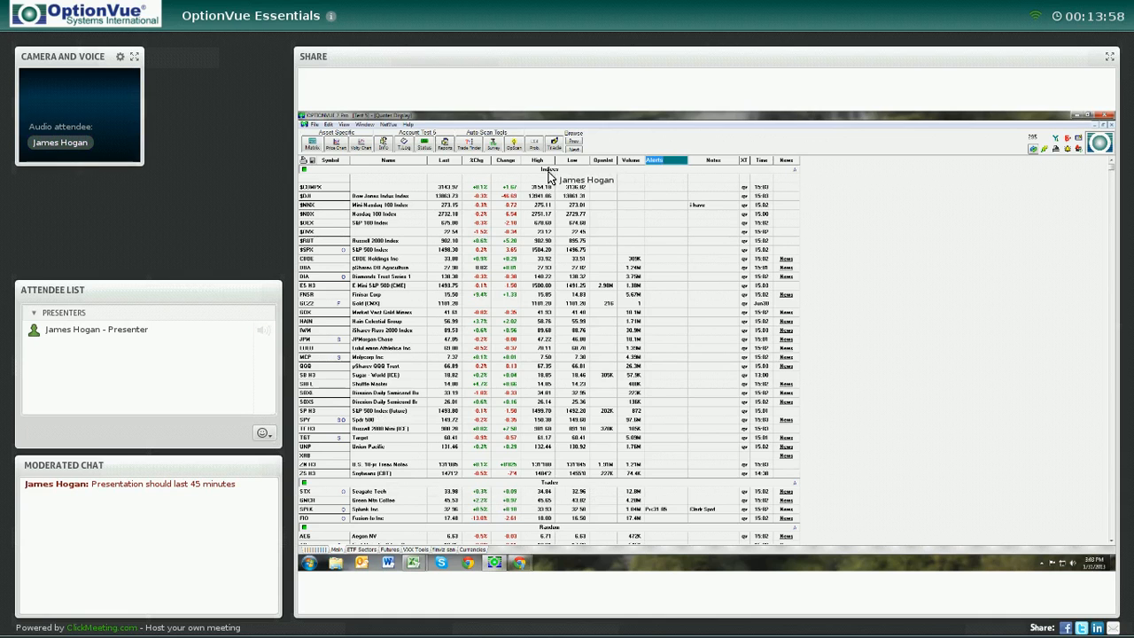
Open the Default Models settings, review the Slippage choices keeping Moderate, and close with OK
click(330, 170)
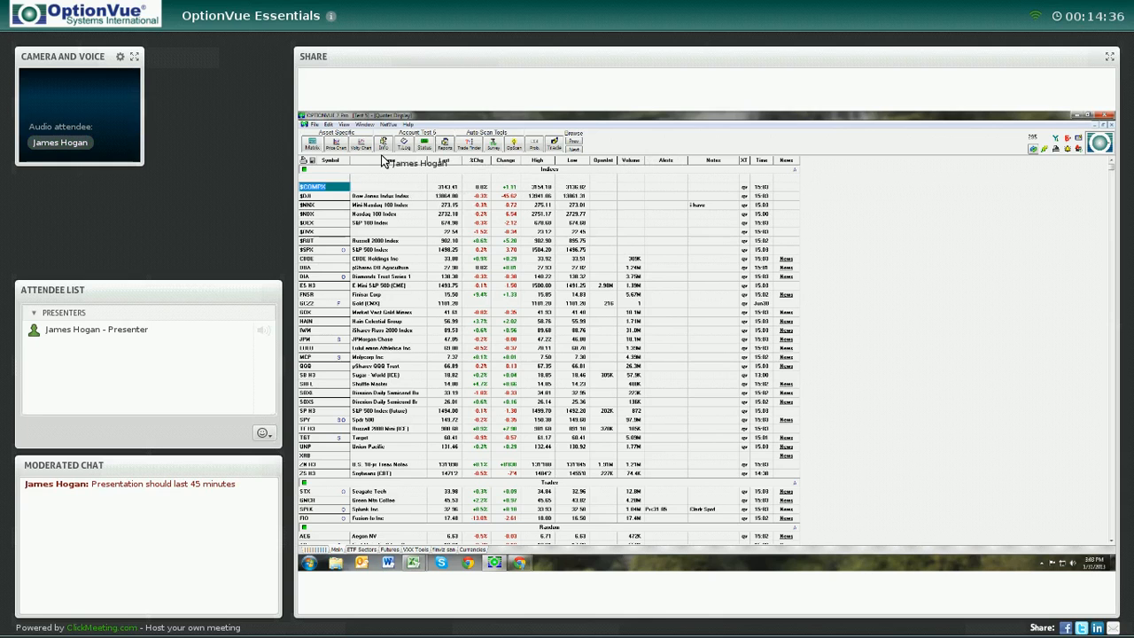
click(341, 124)
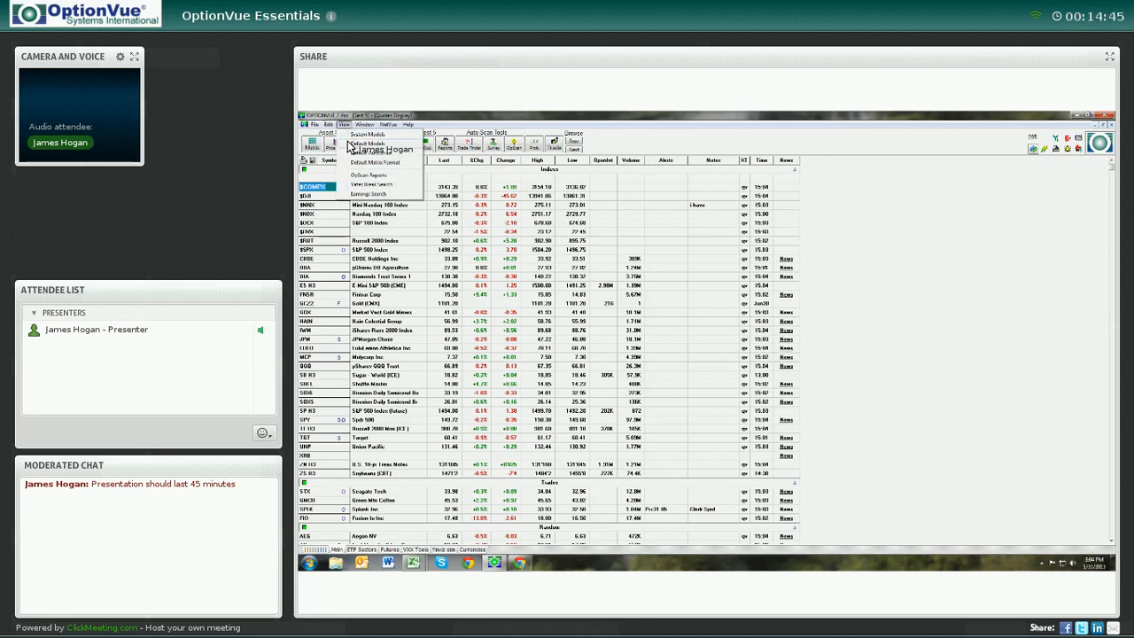
click(363, 143)
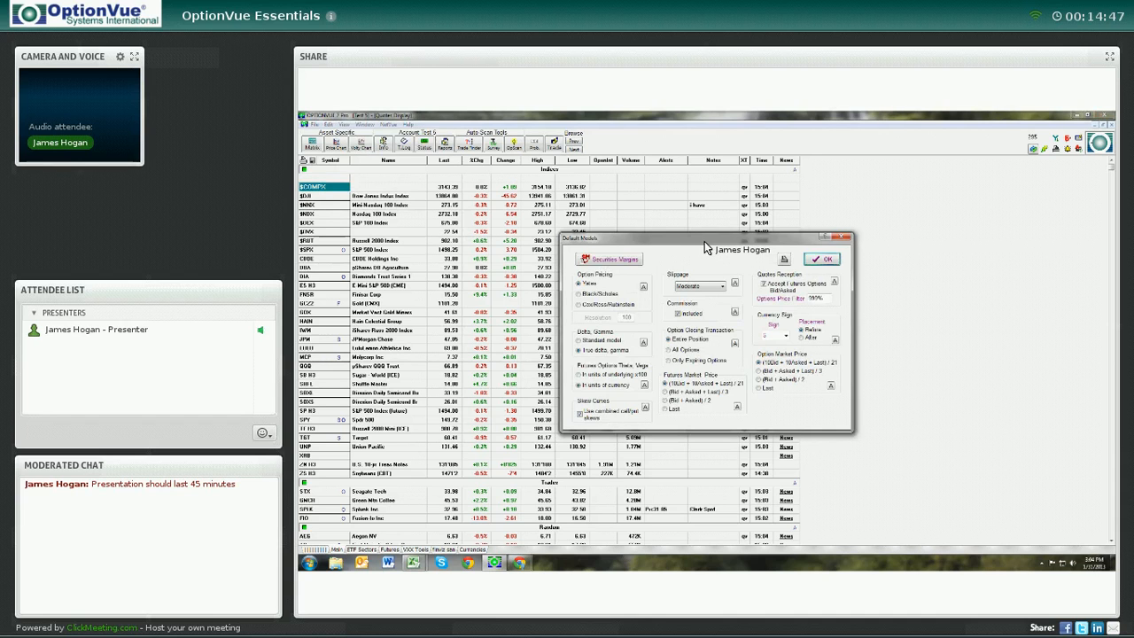
drag(705, 239, 662, 181)
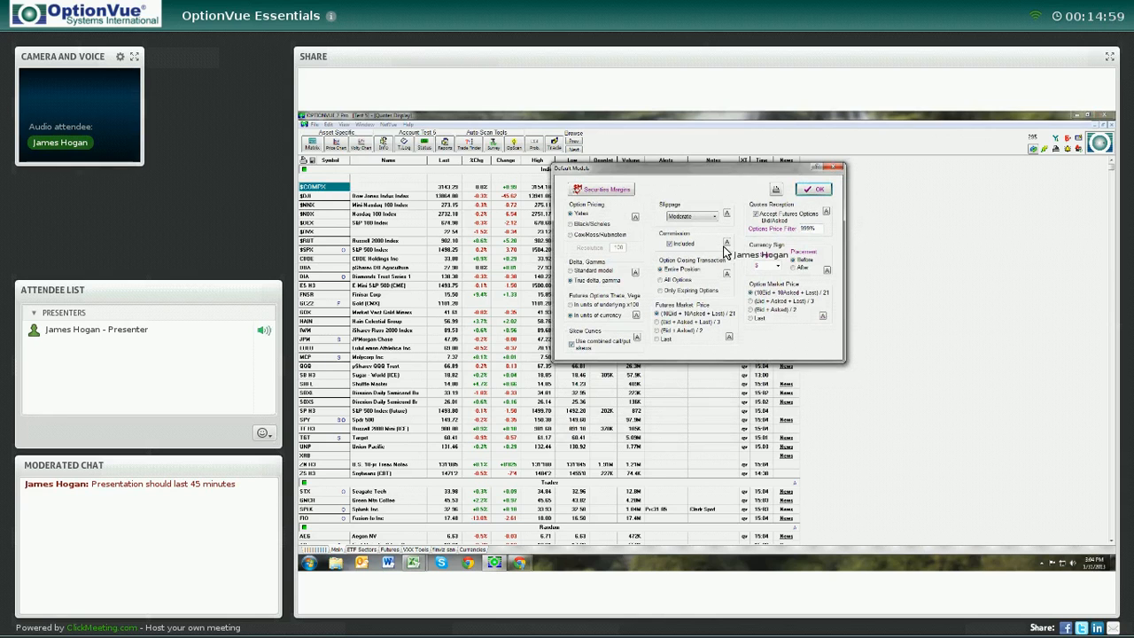
click(715, 217)
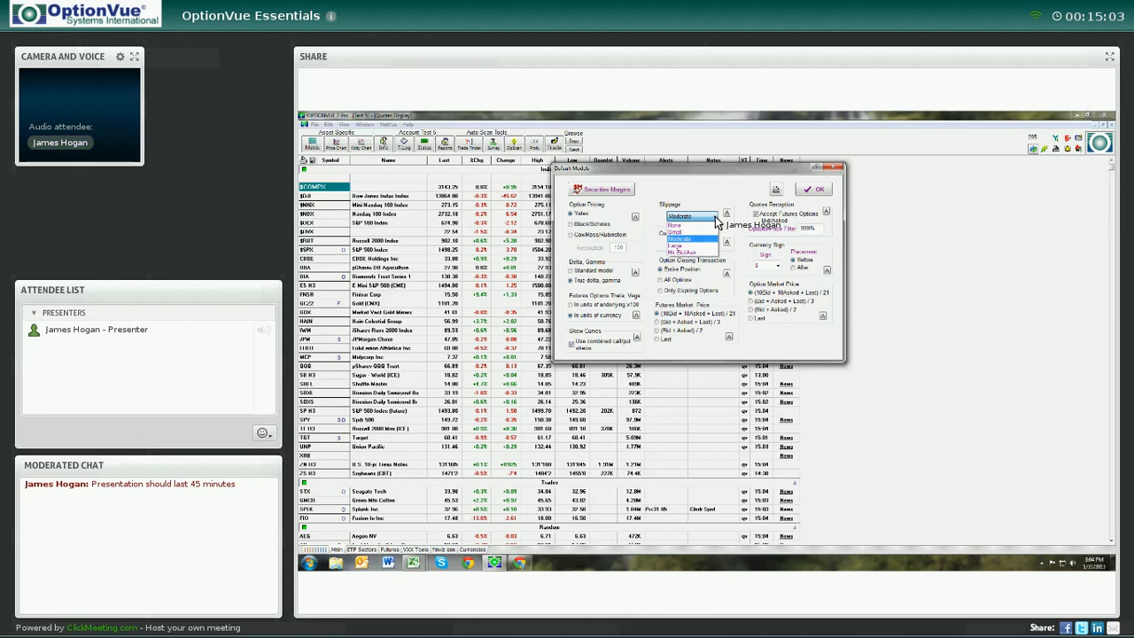
click(715, 219)
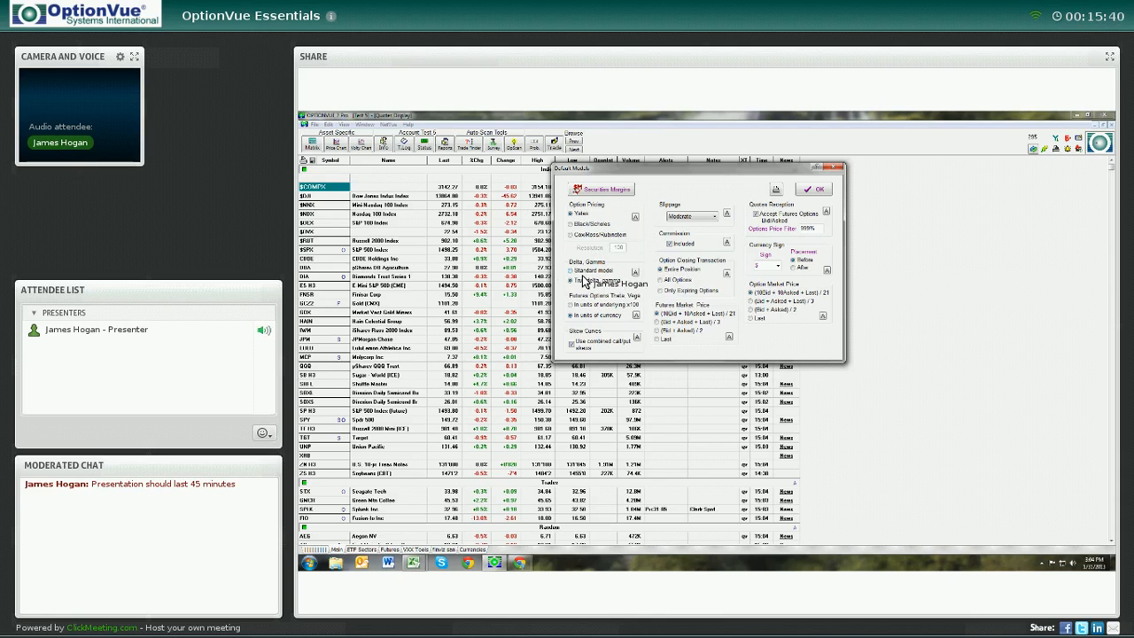
click(811, 190)
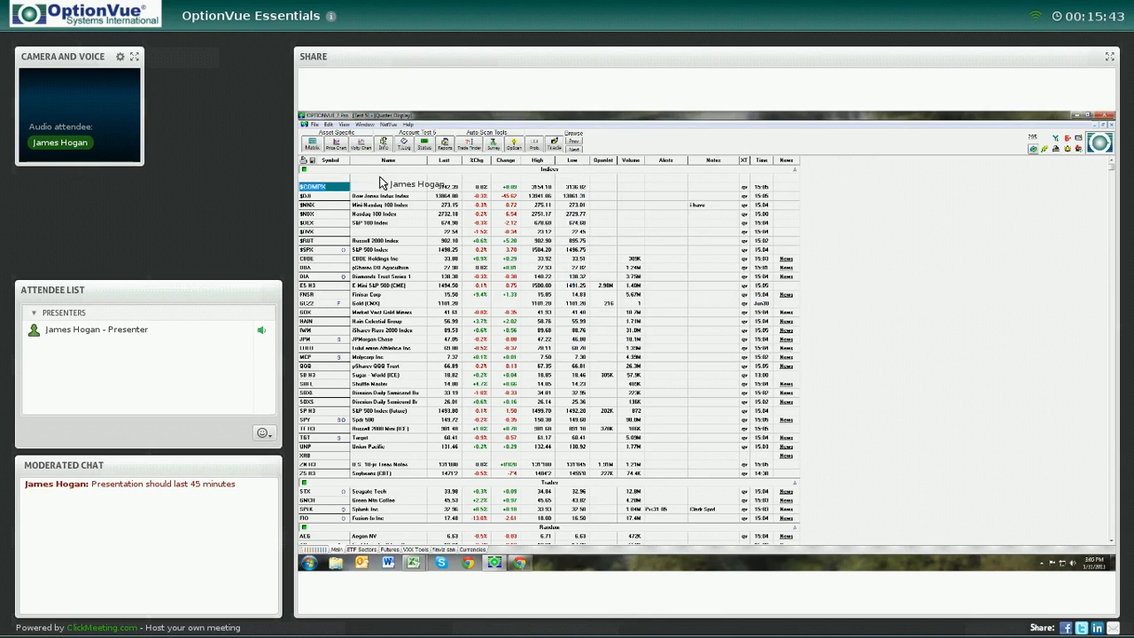
Open the Default AutoStrike settings, review the minimum months of listed options, and close with OK
click(346, 125)
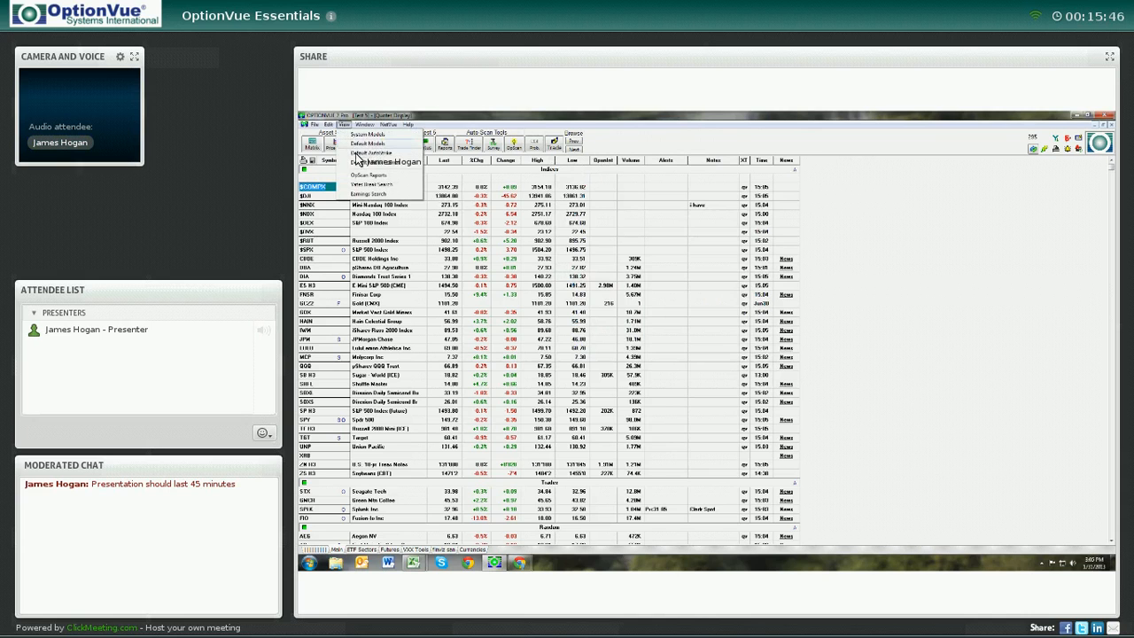
click(358, 154)
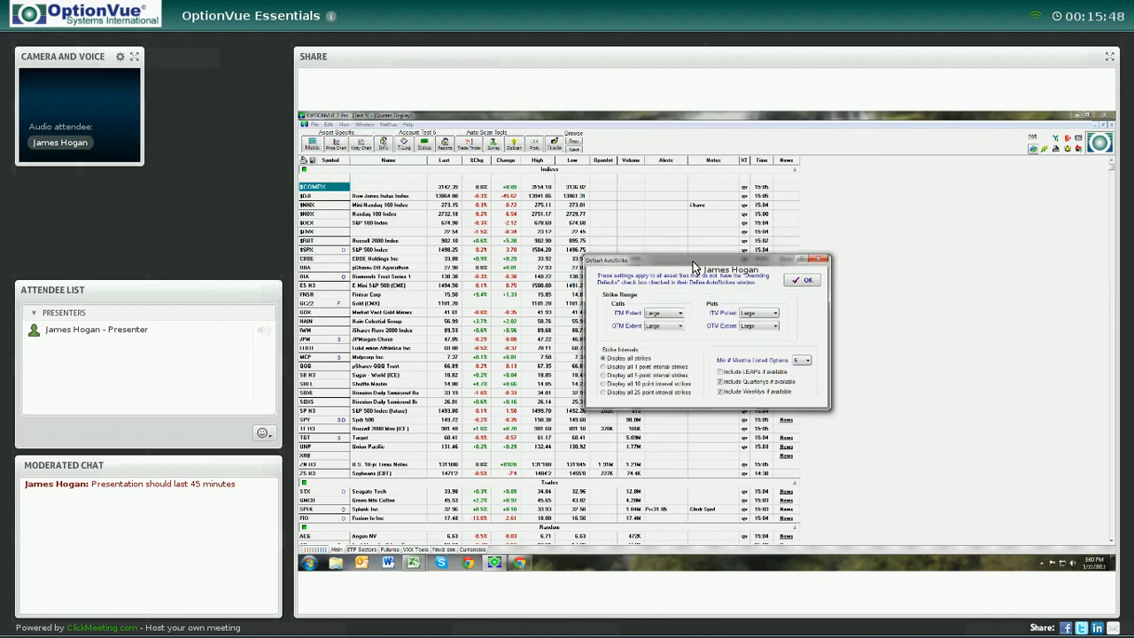
drag(691, 260, 694, 189)
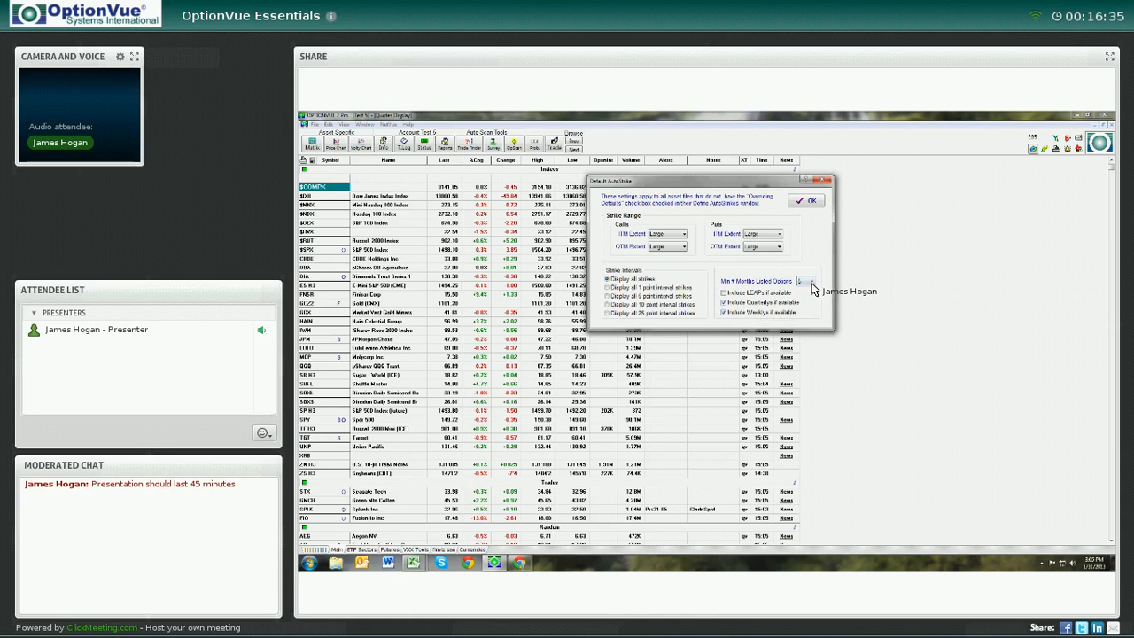
click(813, 280)
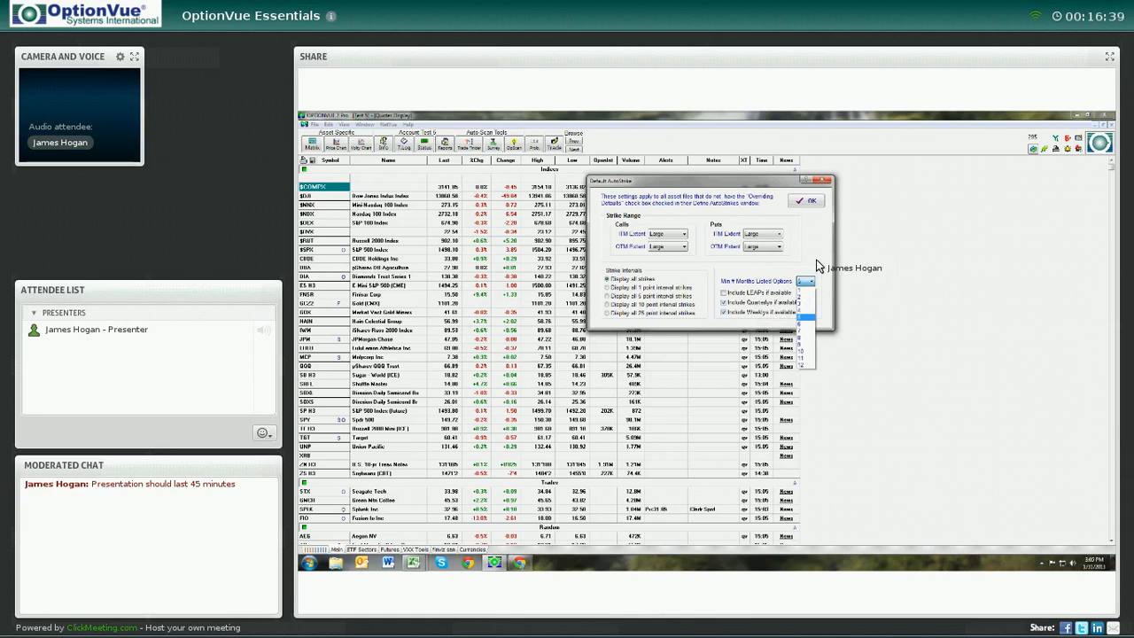
click(817, 261)
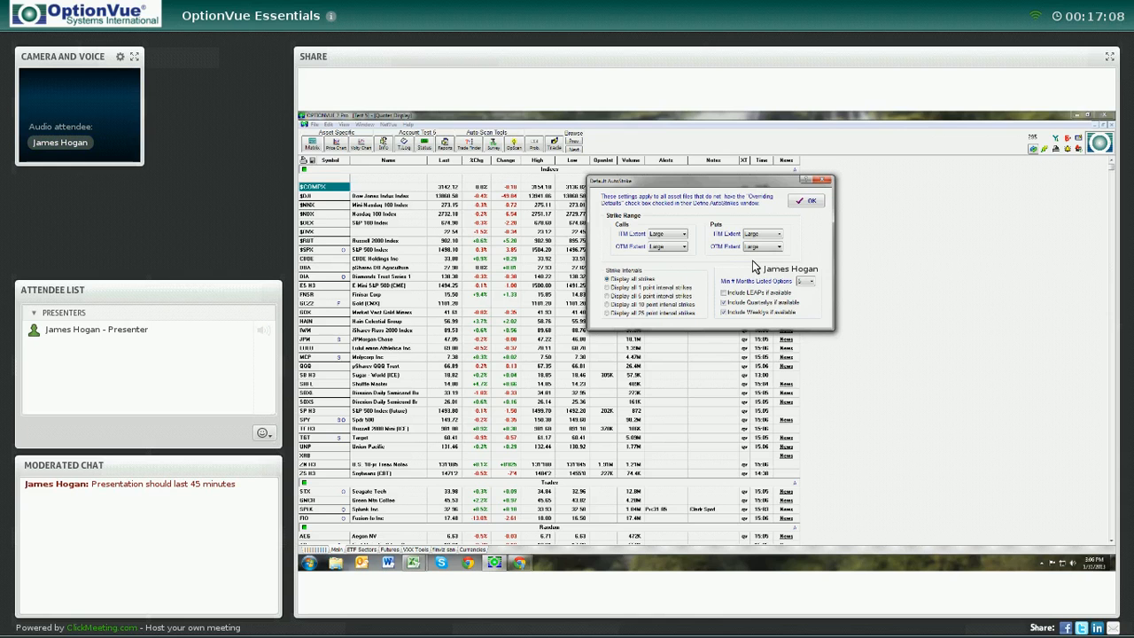
click(806, 201)
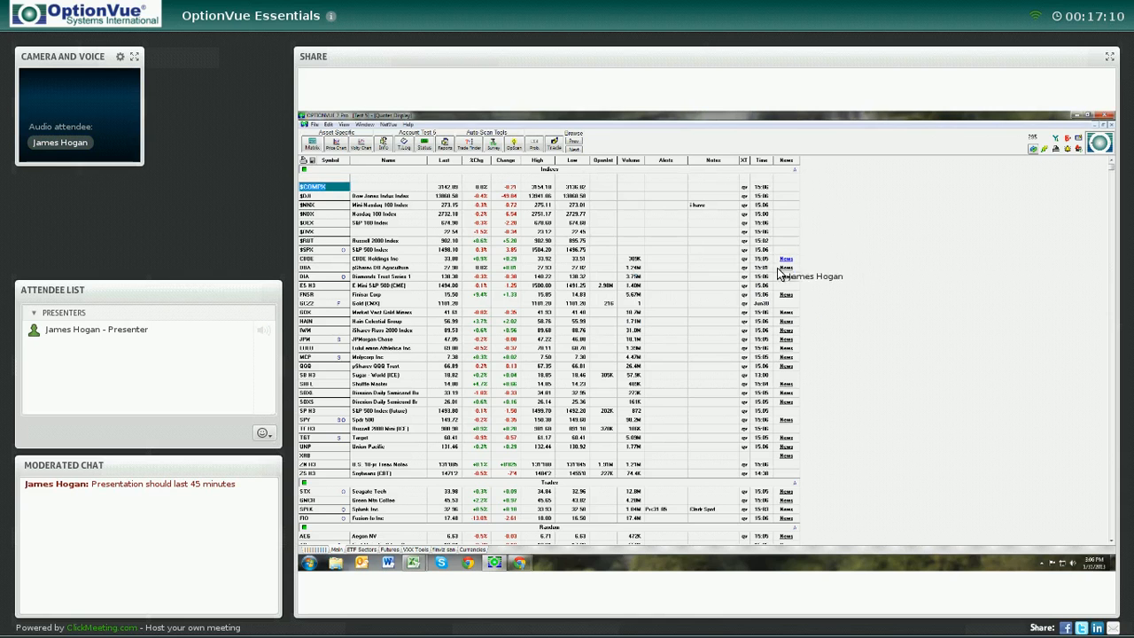
Open the Default Matrix Format settings, switch between the stored format defaults ending on default 1, and confirm with OK
click(345, 125)
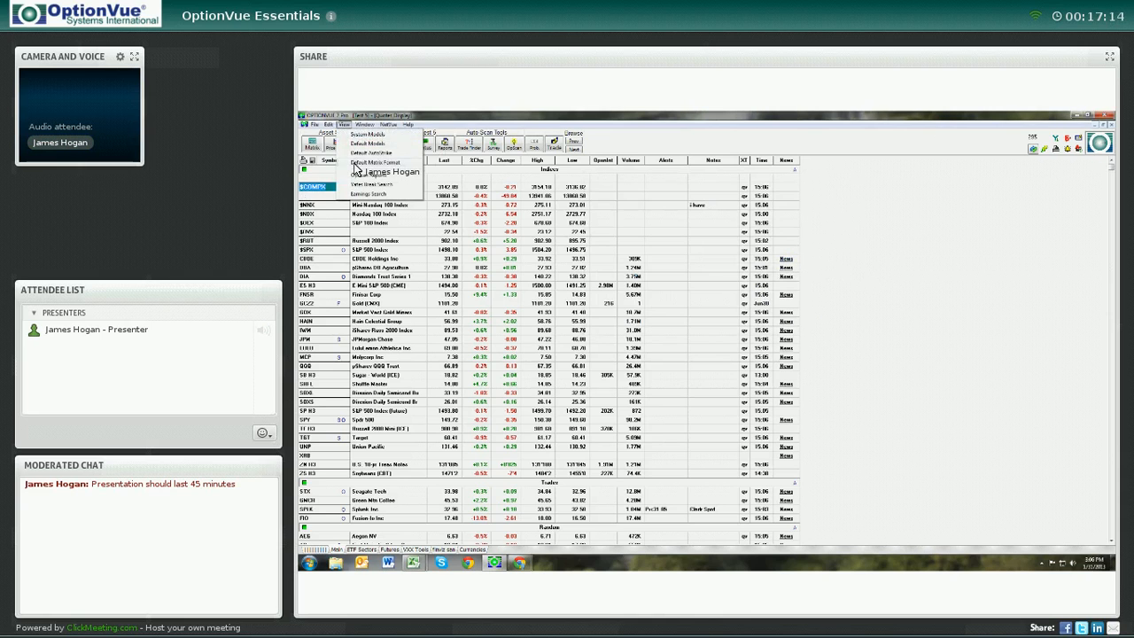
click(356, 165)
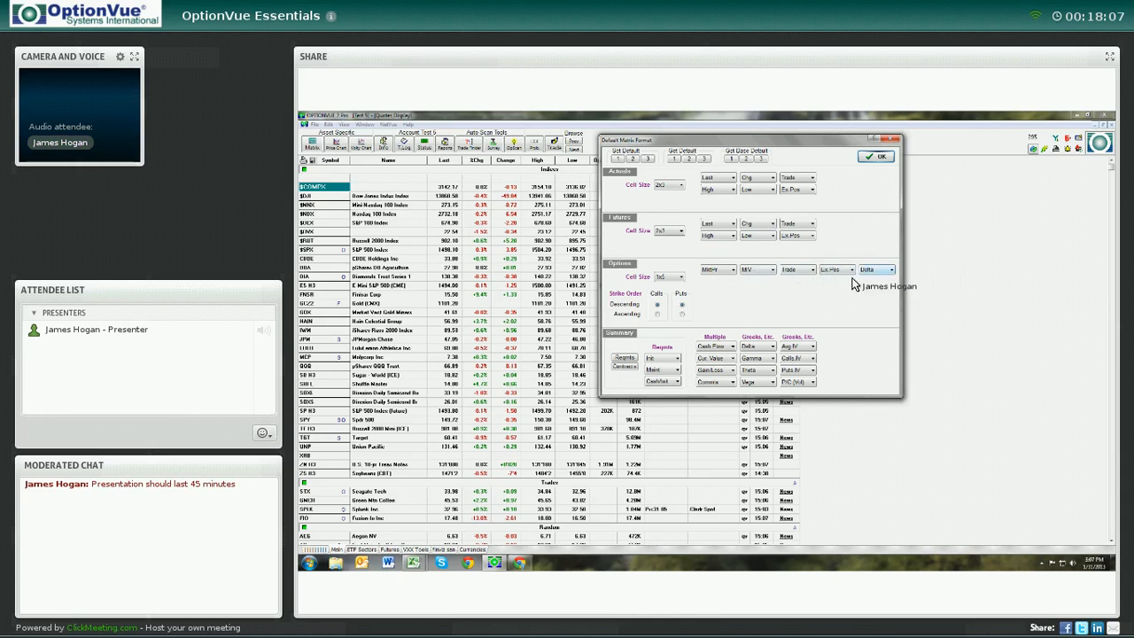
click(618, 161)
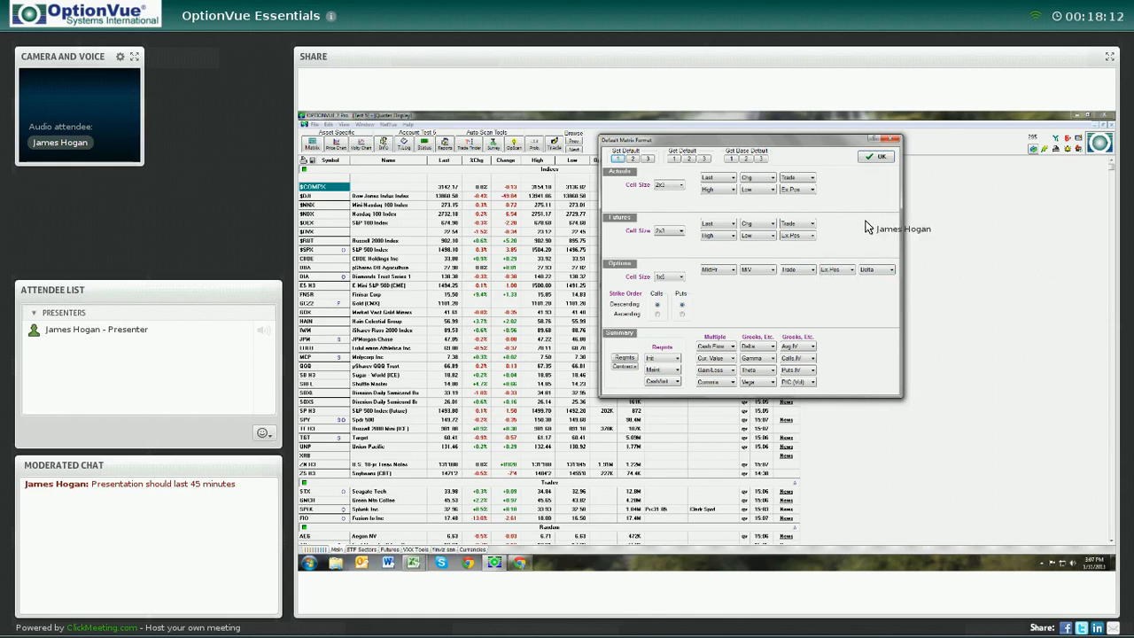
click(690, 160)
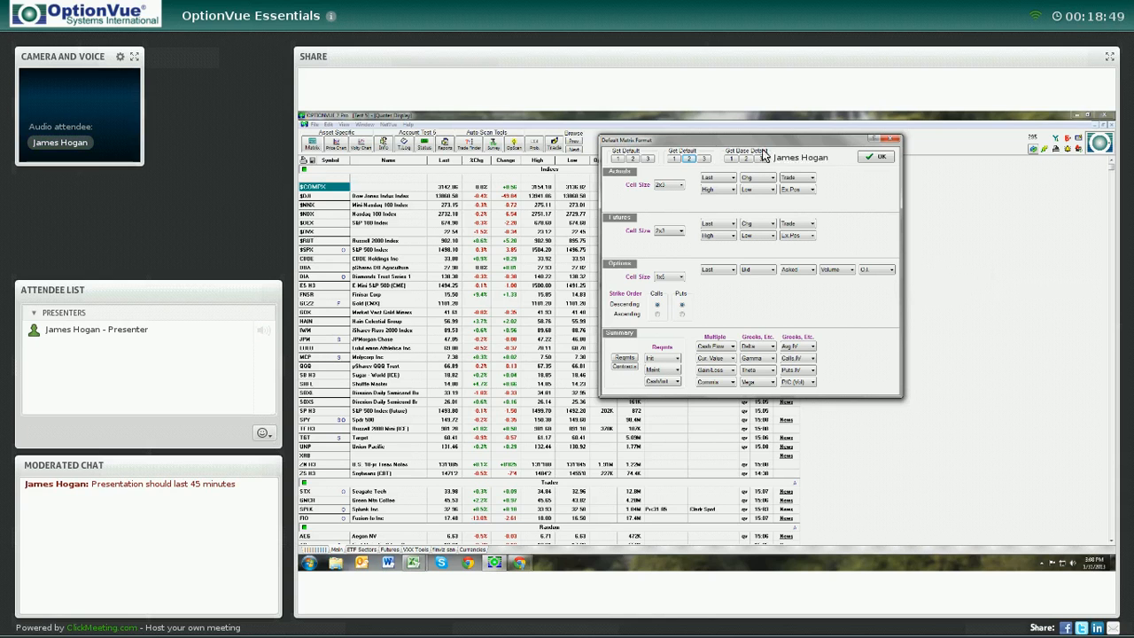
click(648, 158)
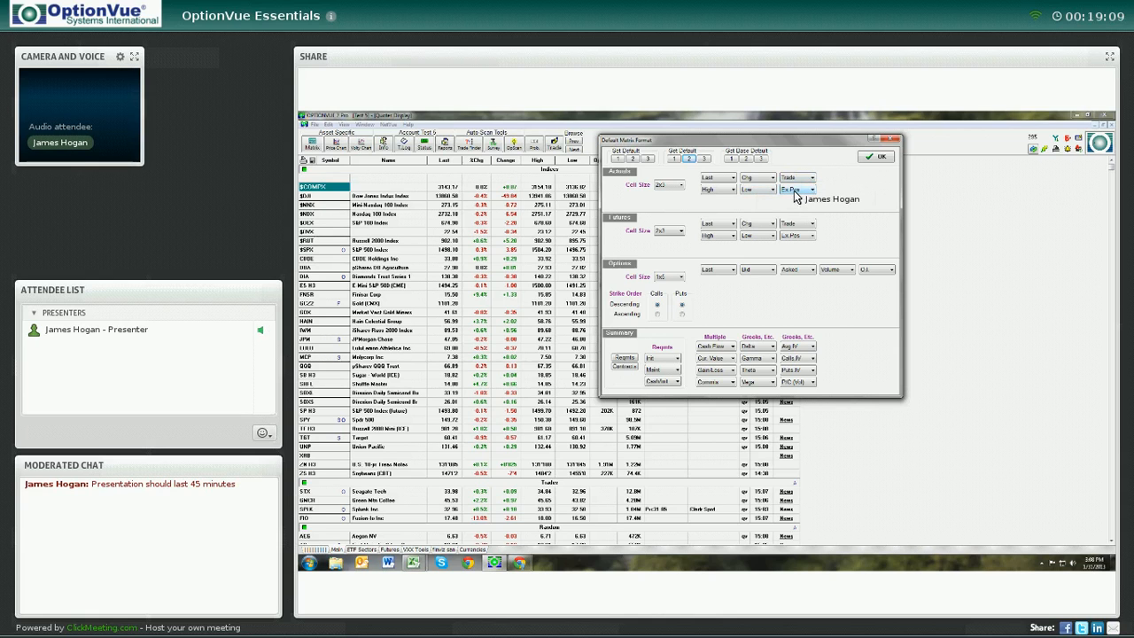
click(677, 159)
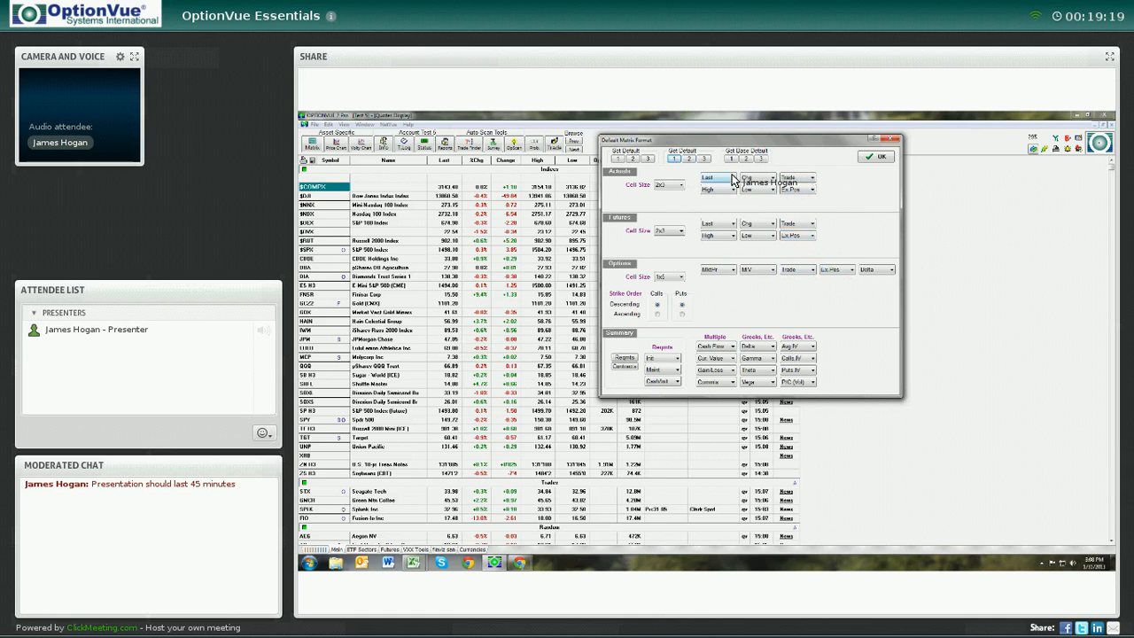
click(864, 159)
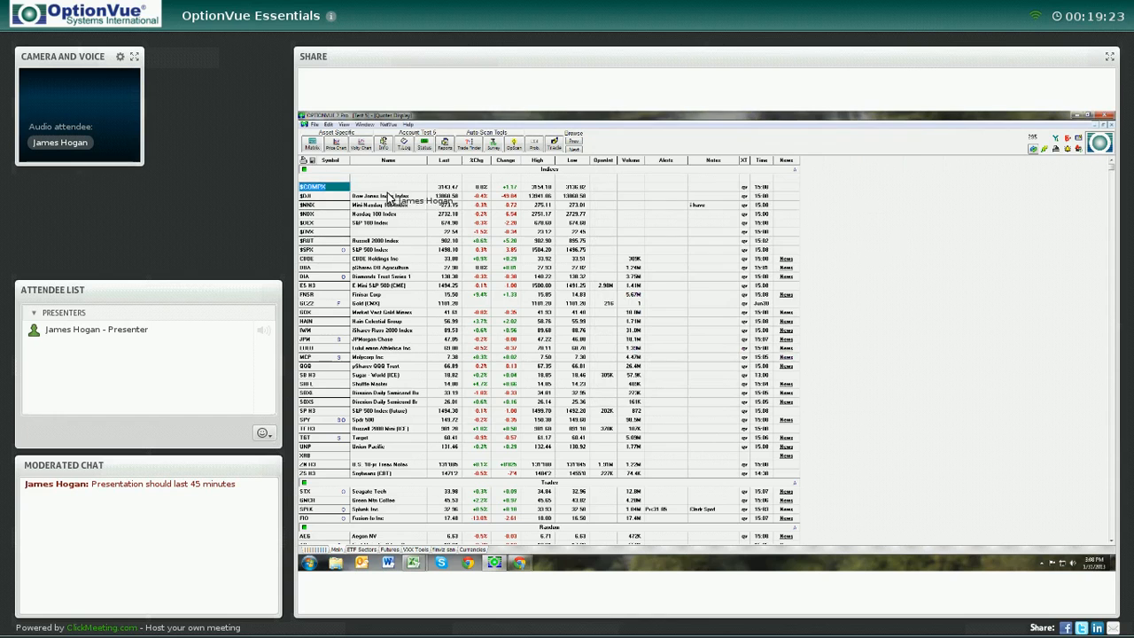
click(344, 125)
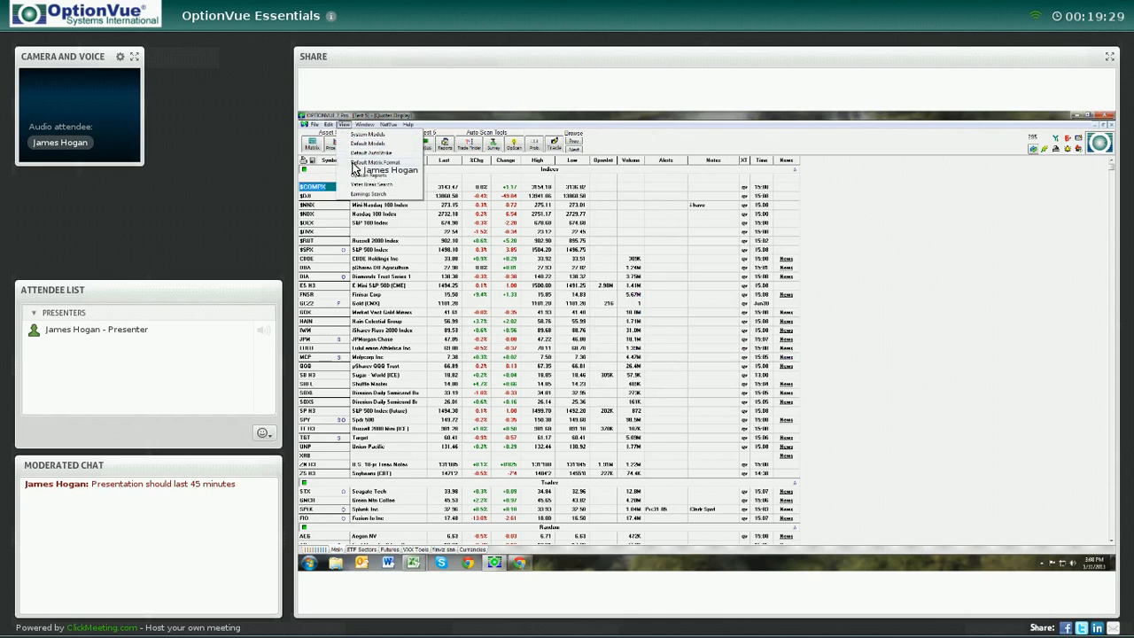
click(663, 141)
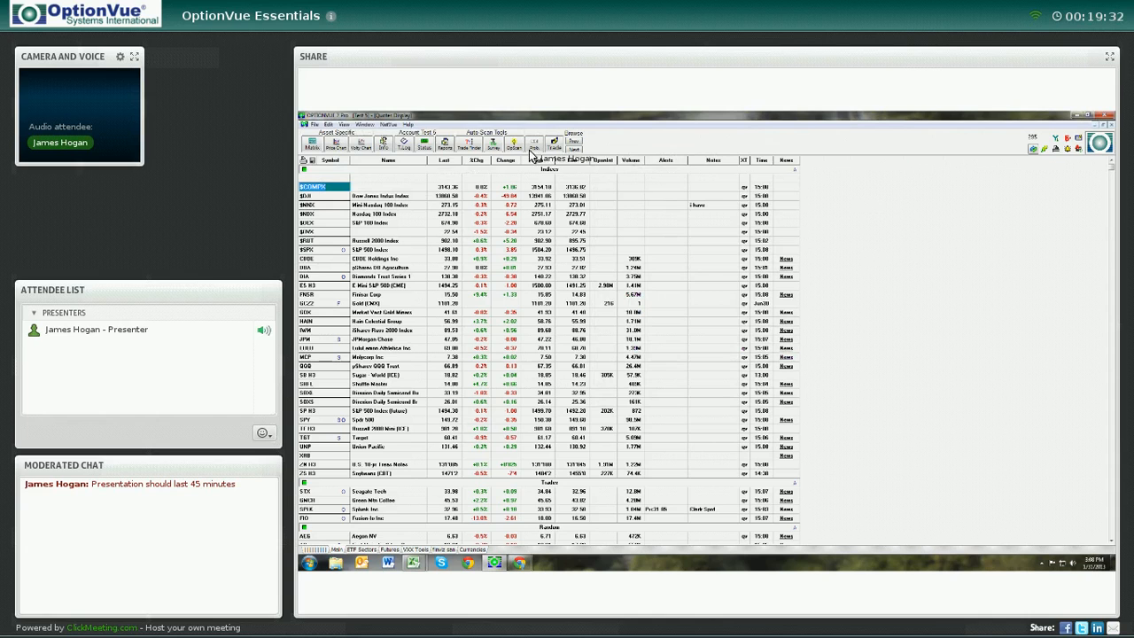
Open Preferences, move the dialog aside, and on the Fonts tab apply the Crispy quotes display font
click(315, 125)
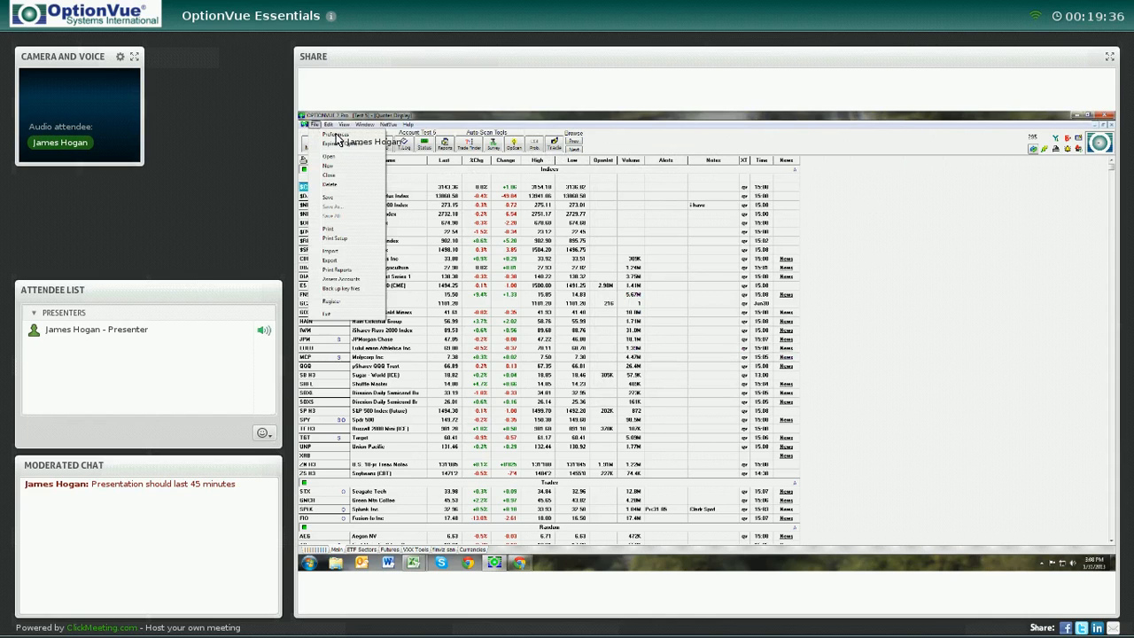
click(335, 135)
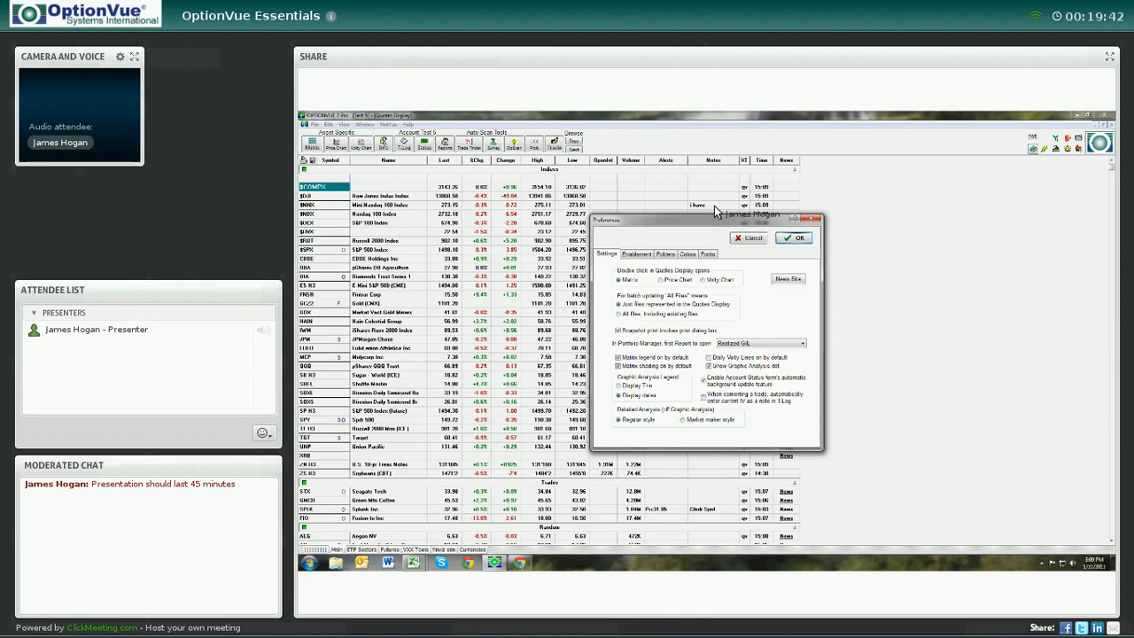
drag(716, 210, 724, 195)
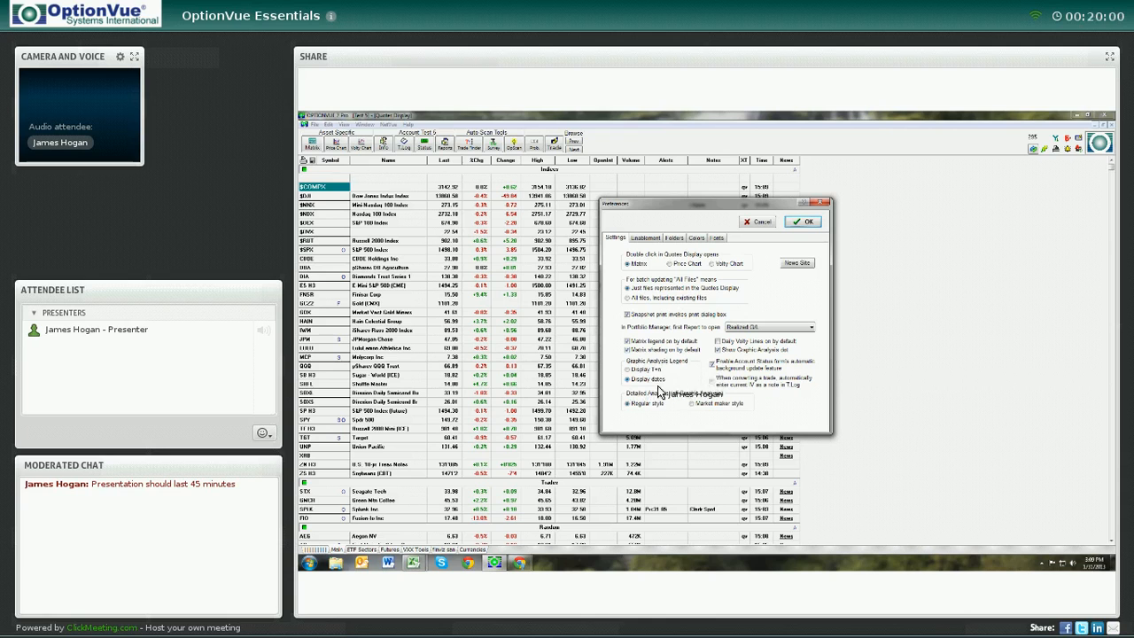
click(716, 239)
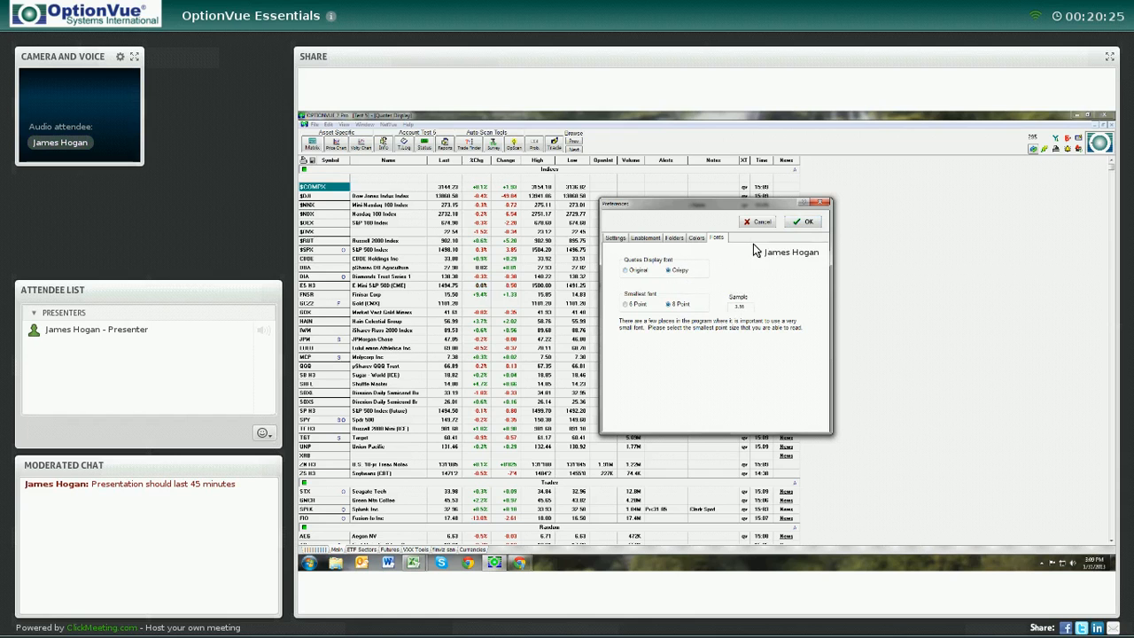
click(800, 223)
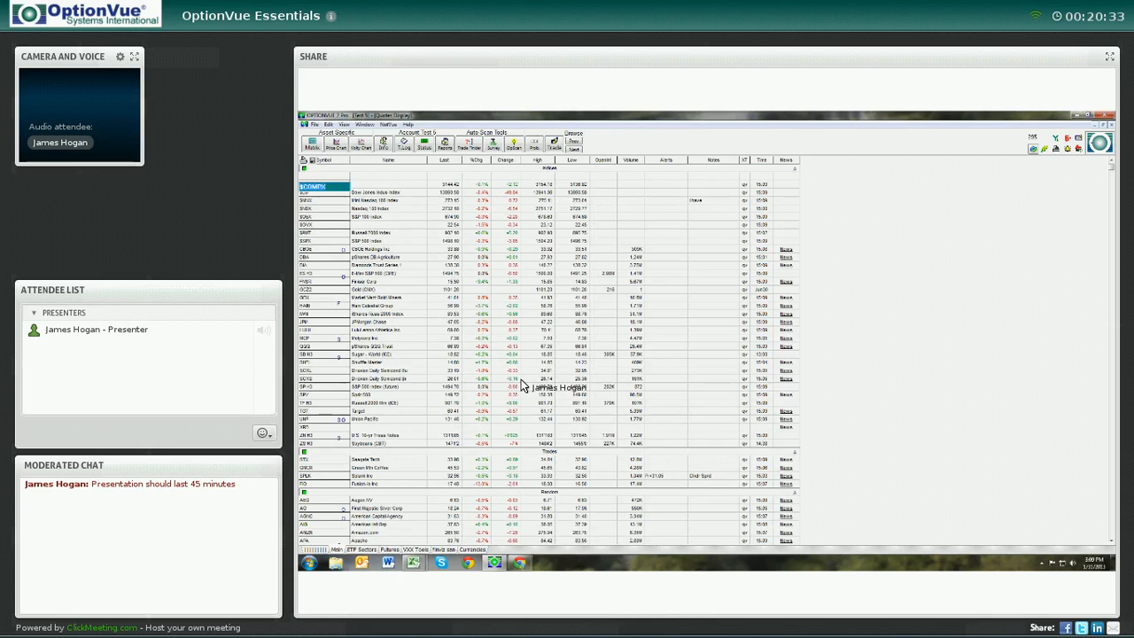
Reopen Preferences and set the quotes display font on the Fonts tab back to Original
click(315, 125)
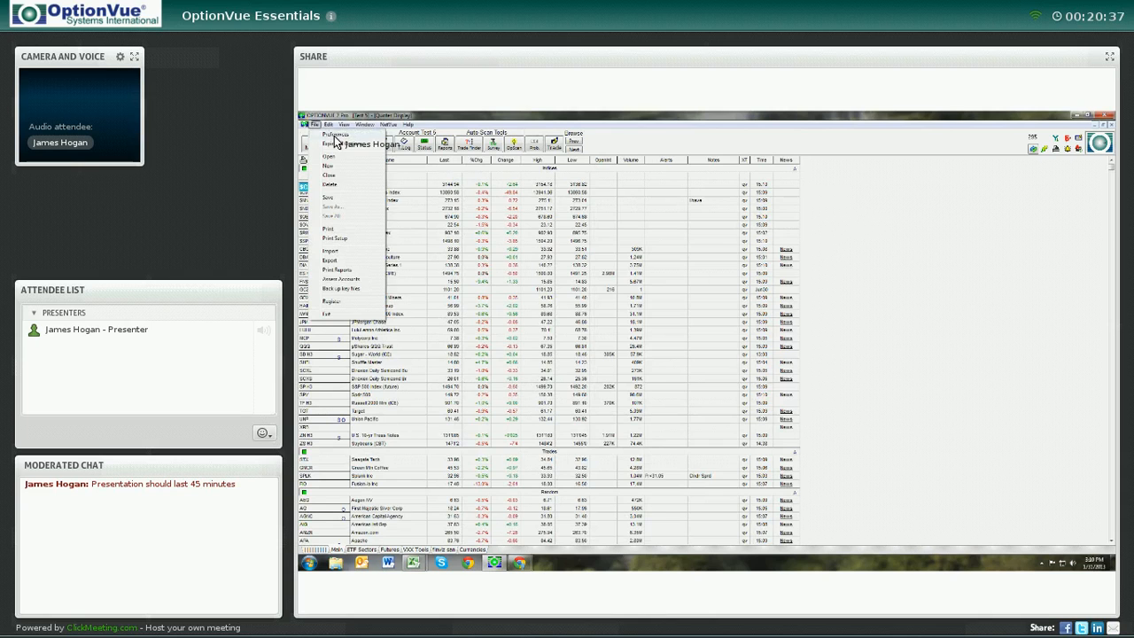
click(335, 135)
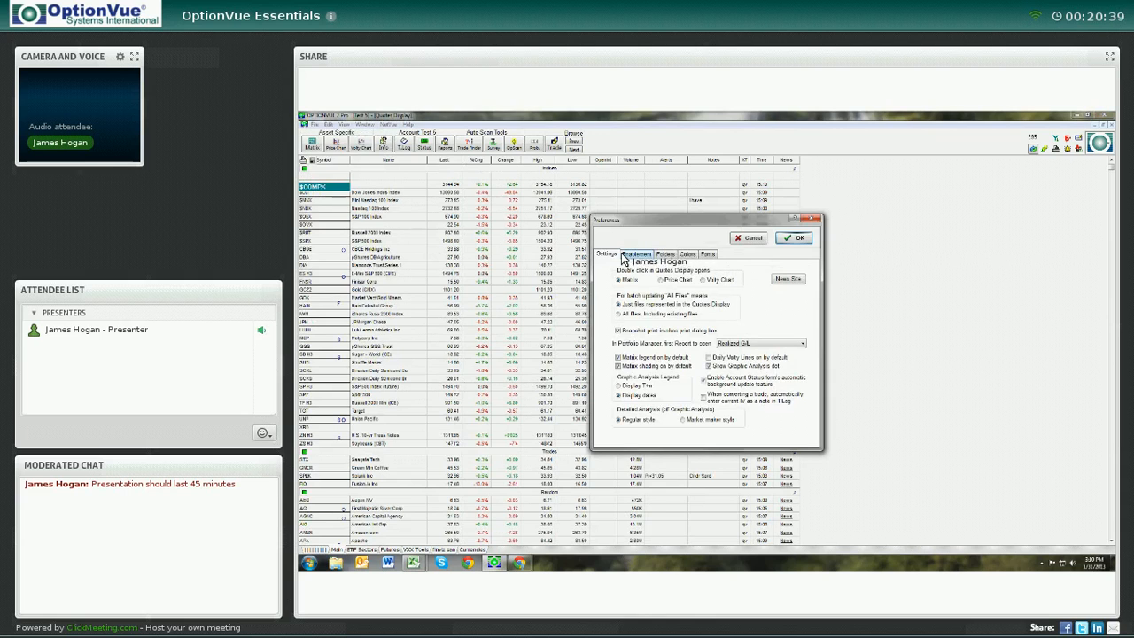
click(709, 254)
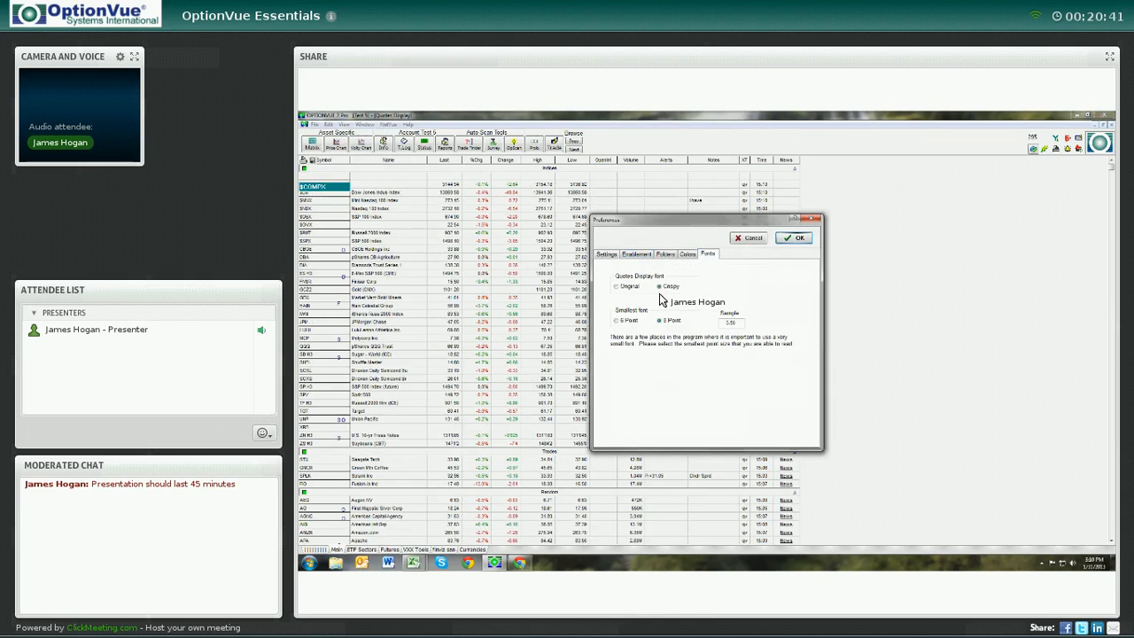
click(617, 286)
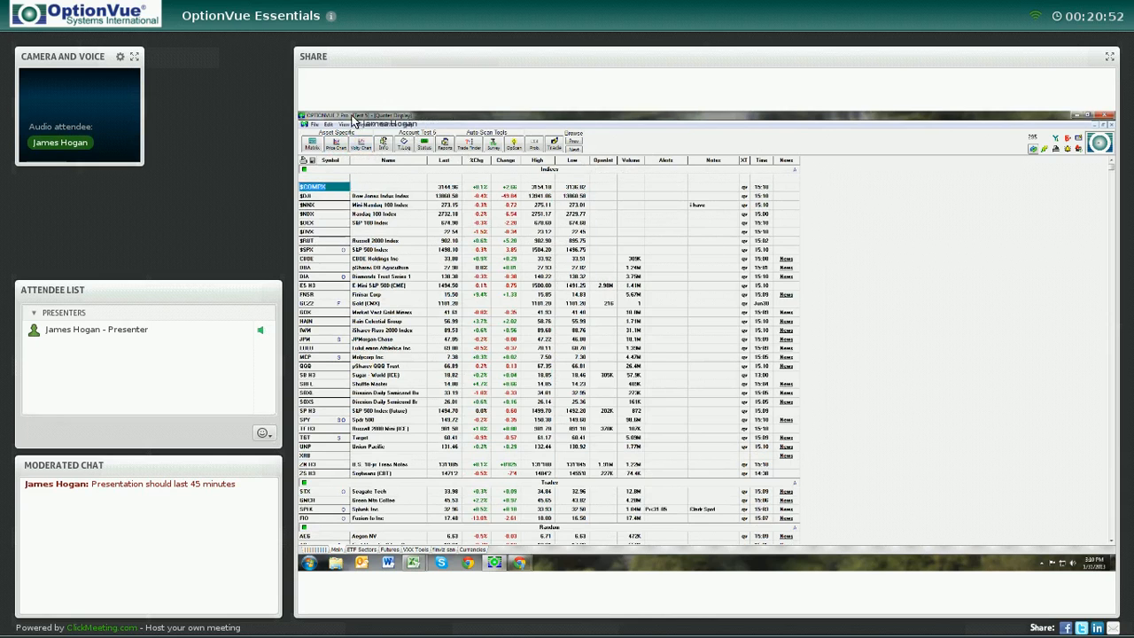
Open the tutorial videos from Help, browse the OptionVue 7 tutorial and support web pages, and close the browser
click(408, 124)
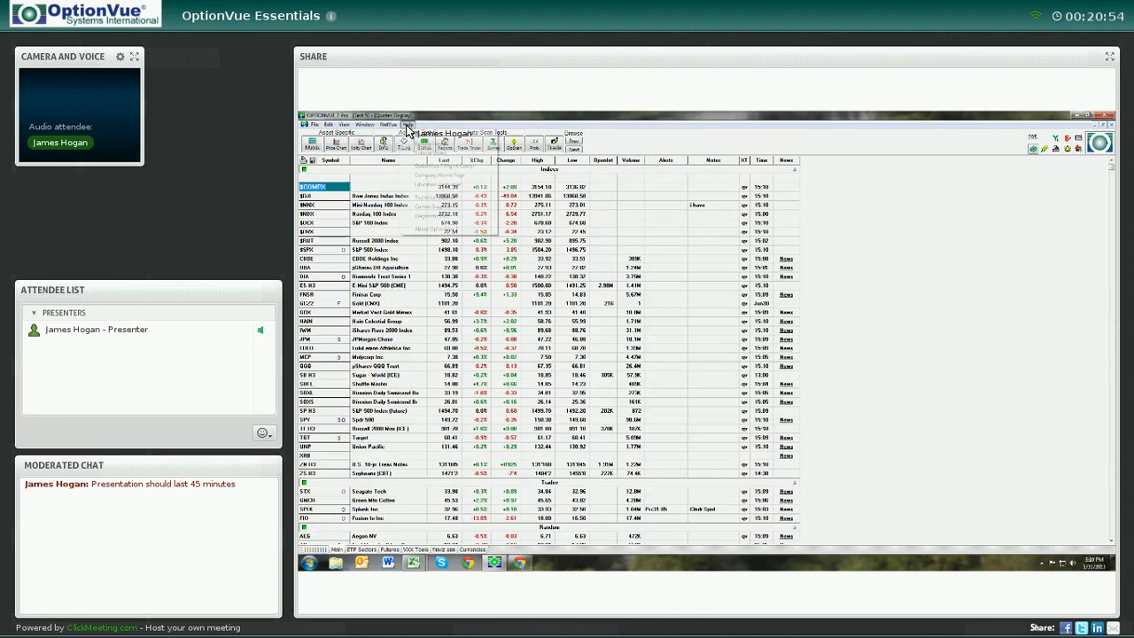
click(430, 153)
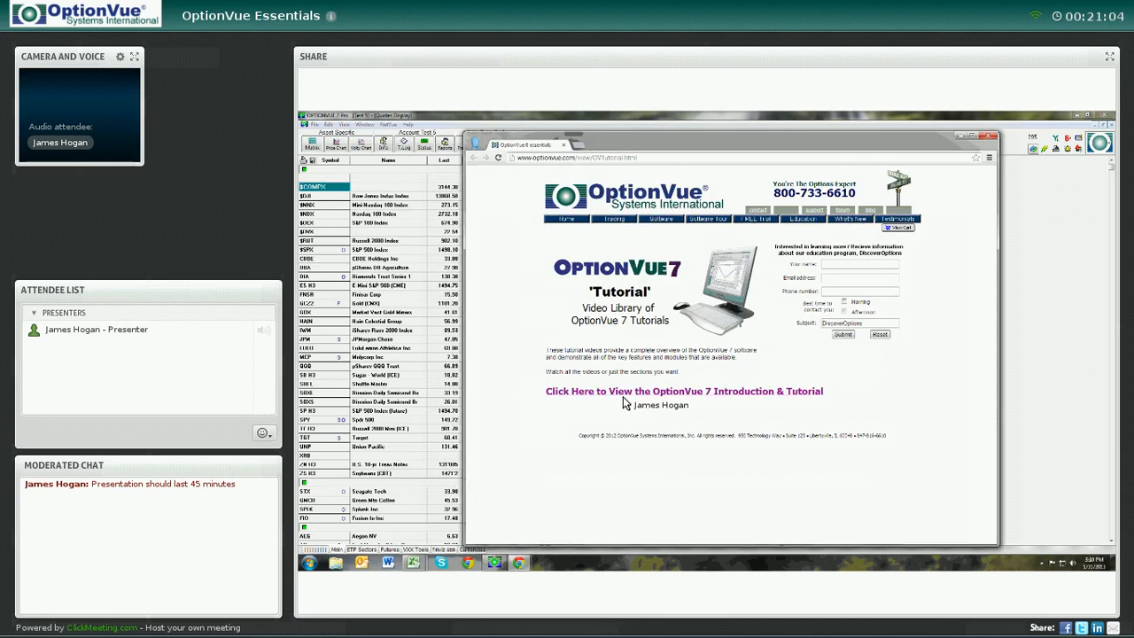
click(627, 394)
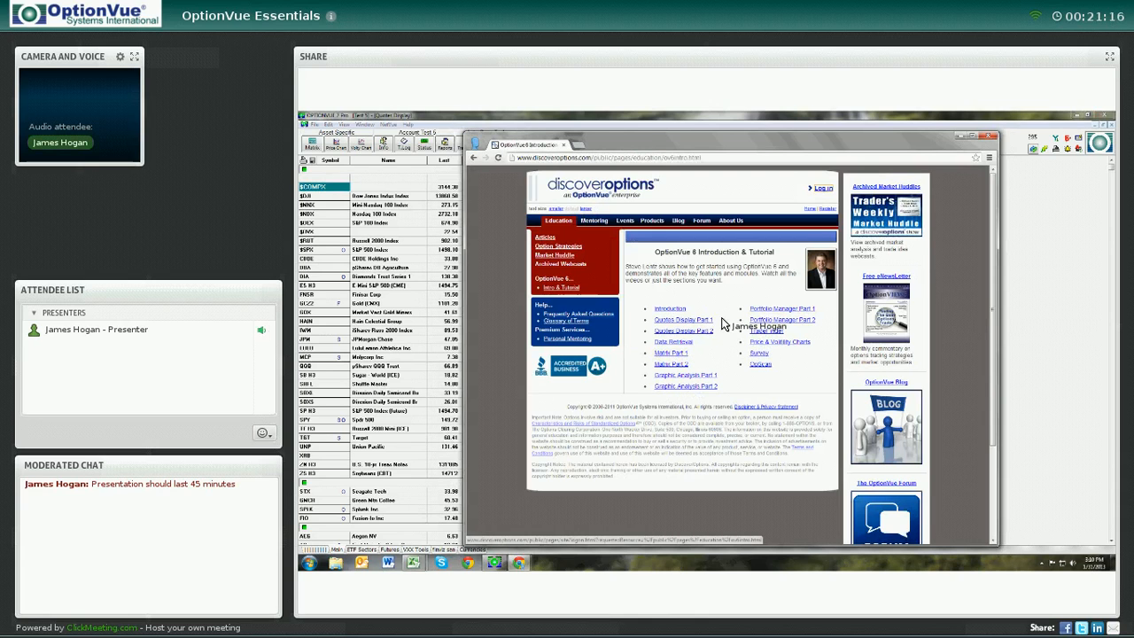
click(475, 159)
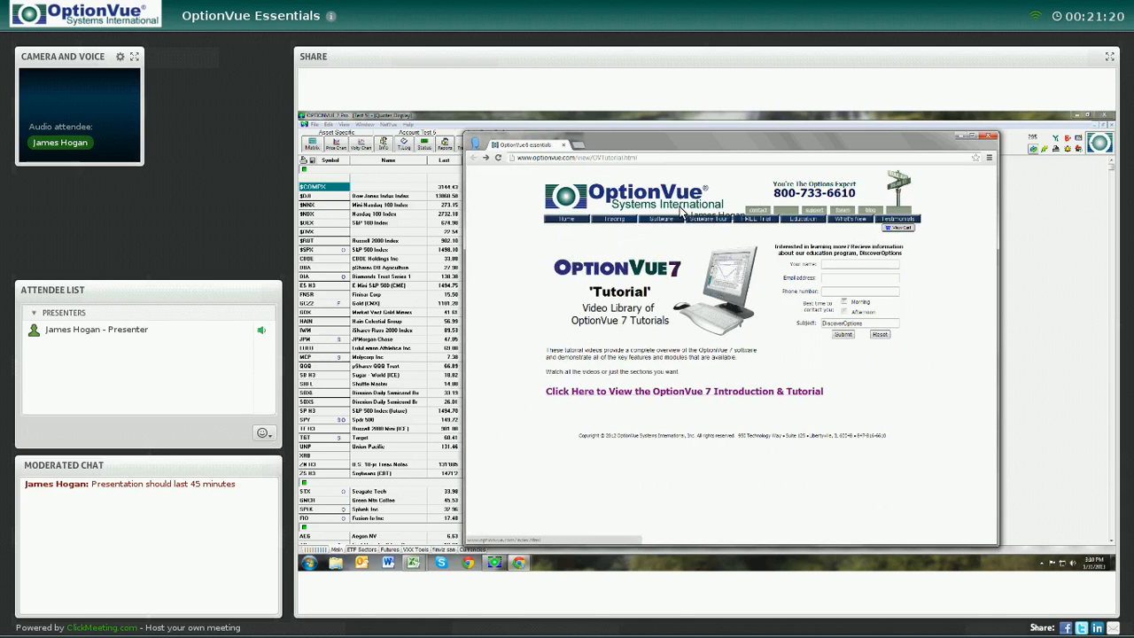
click(815, 212)
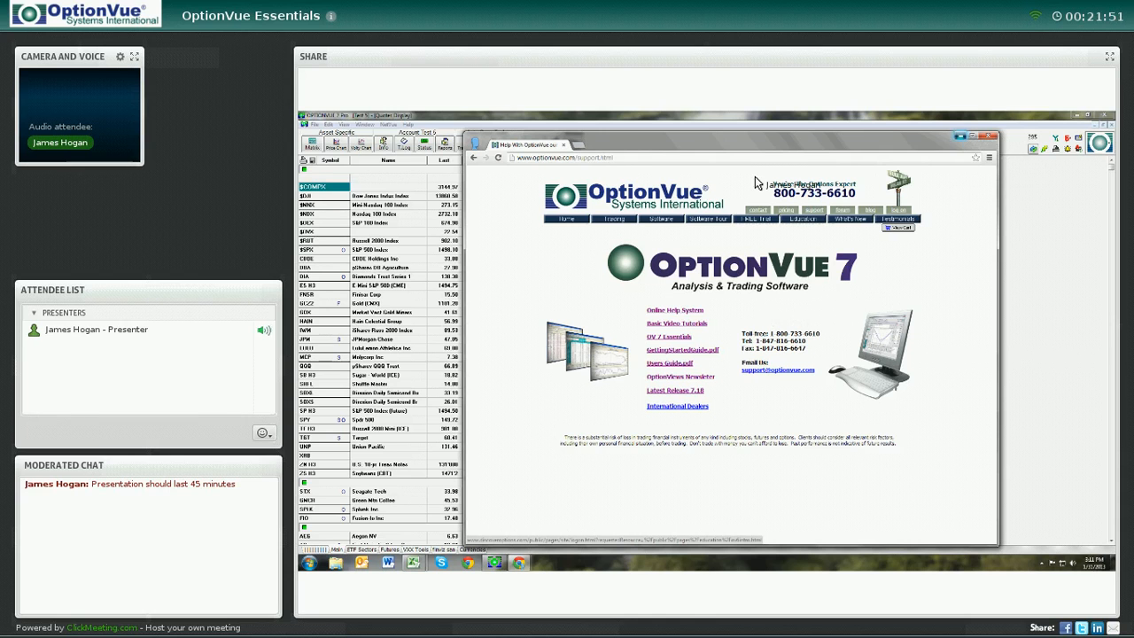
click(959, 138)
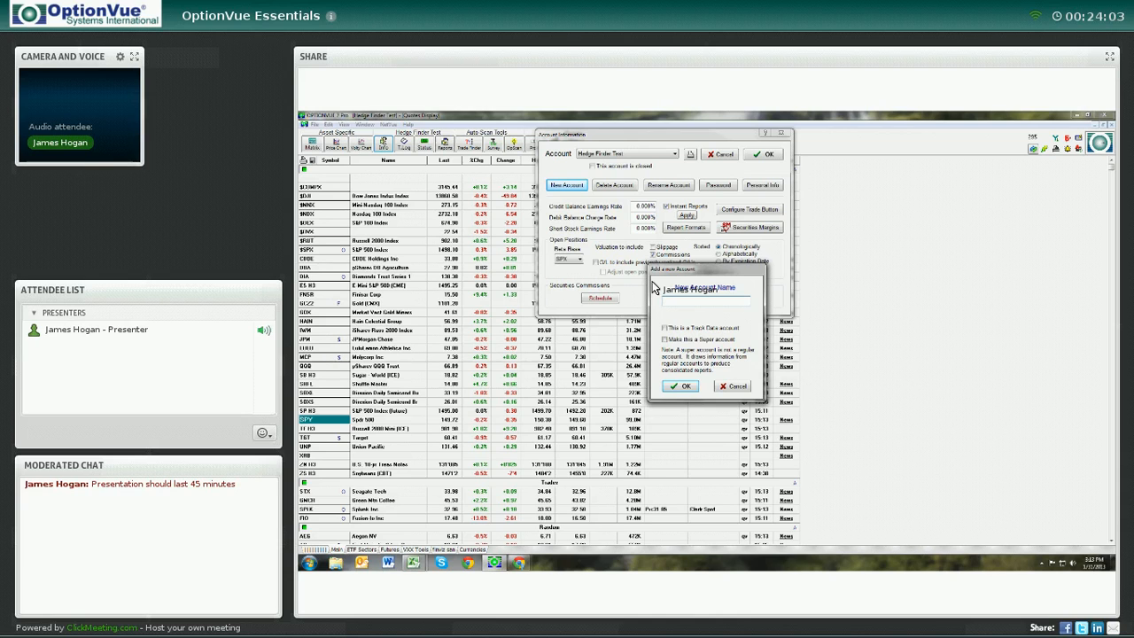
Create a new account named demo & with starting date 1/25/2006 and starting amount 100000
text(mo 5)
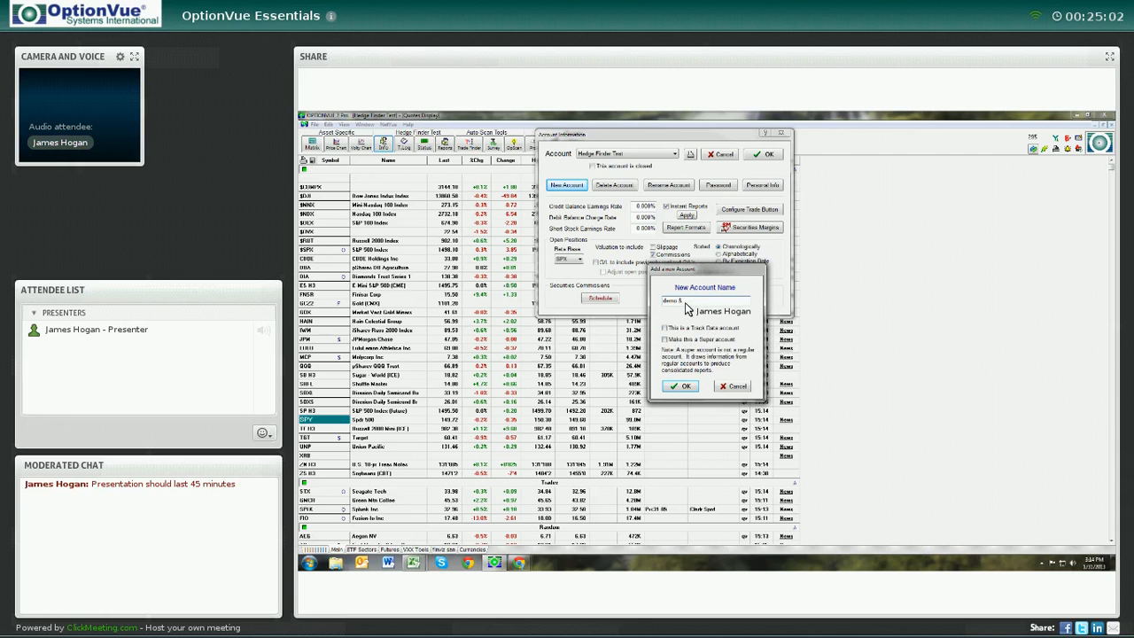
click(684, 388)
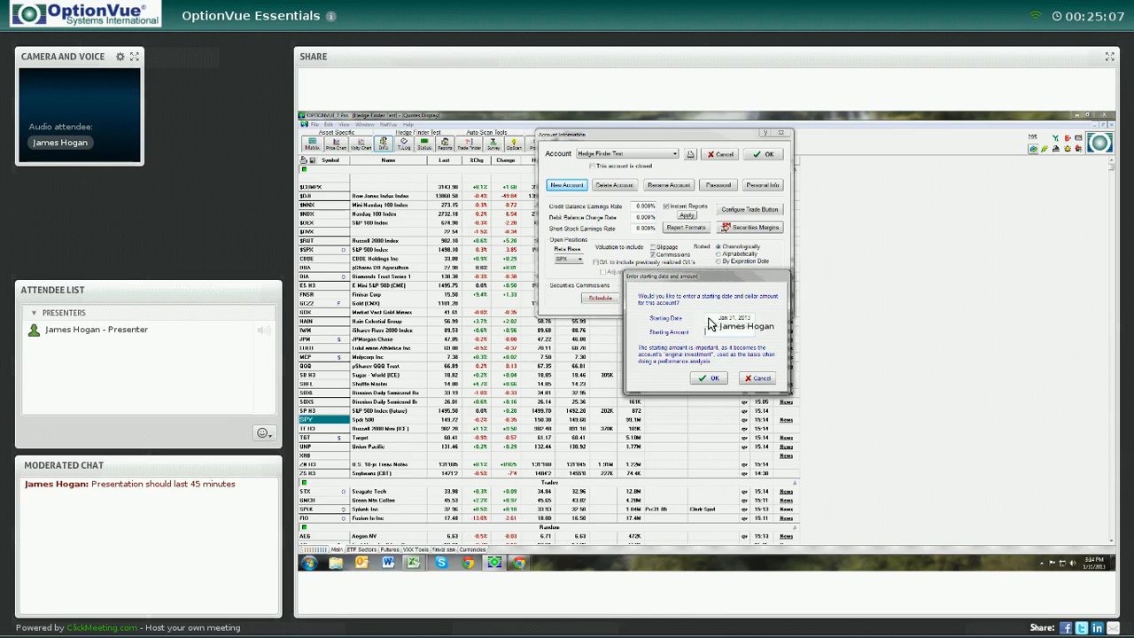
drag(708, 317, 775, 315)
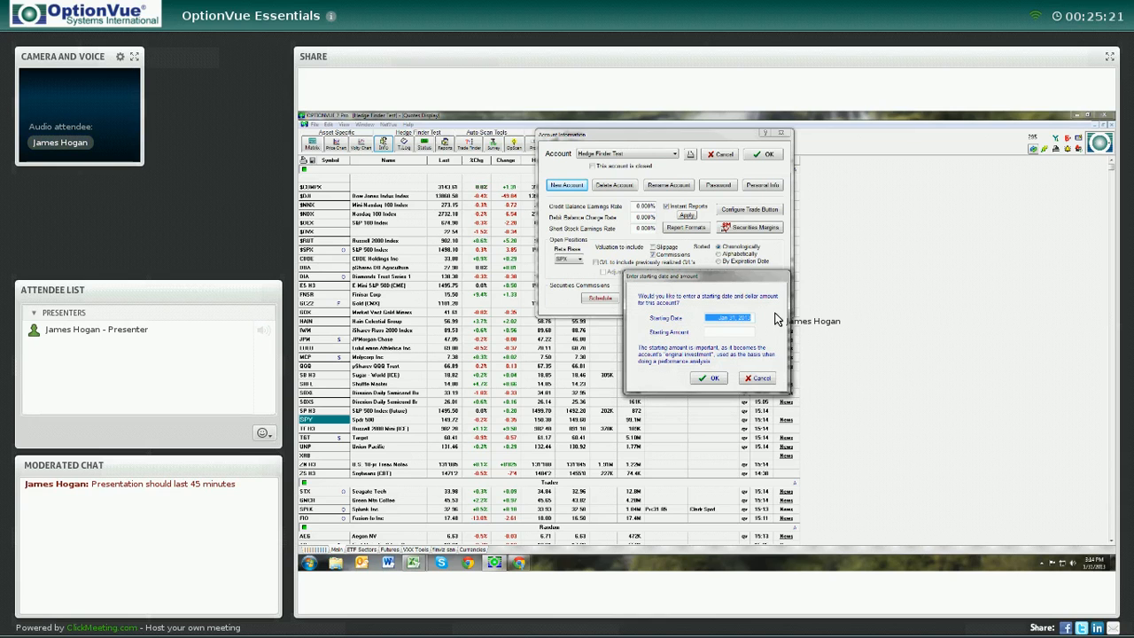
text(1/25/2006)
click(724, 334)
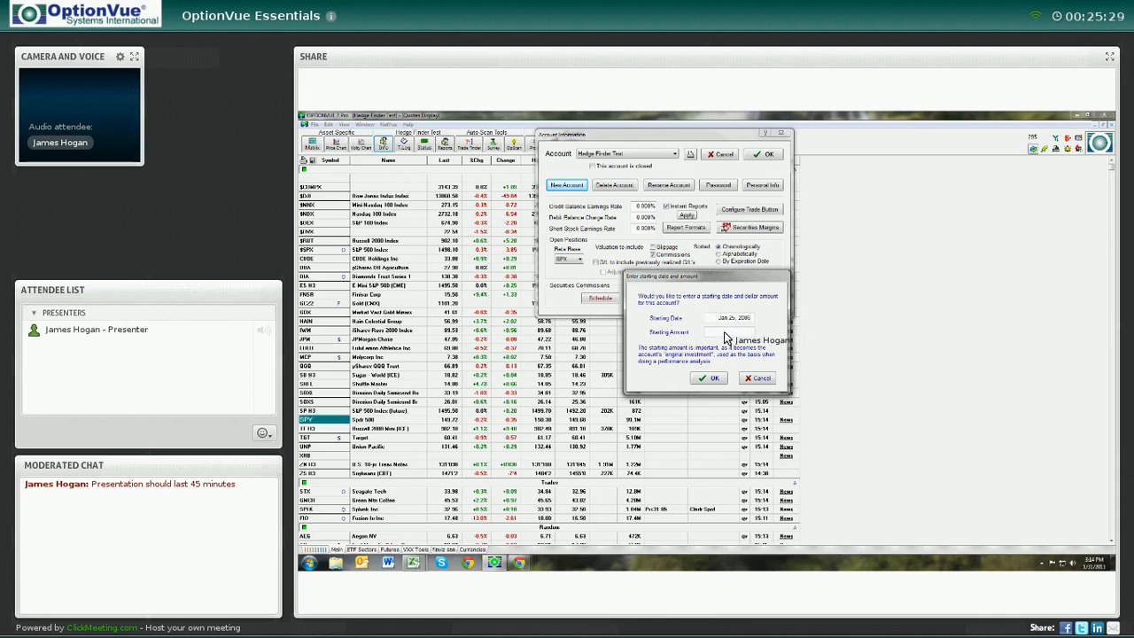
text(150000)
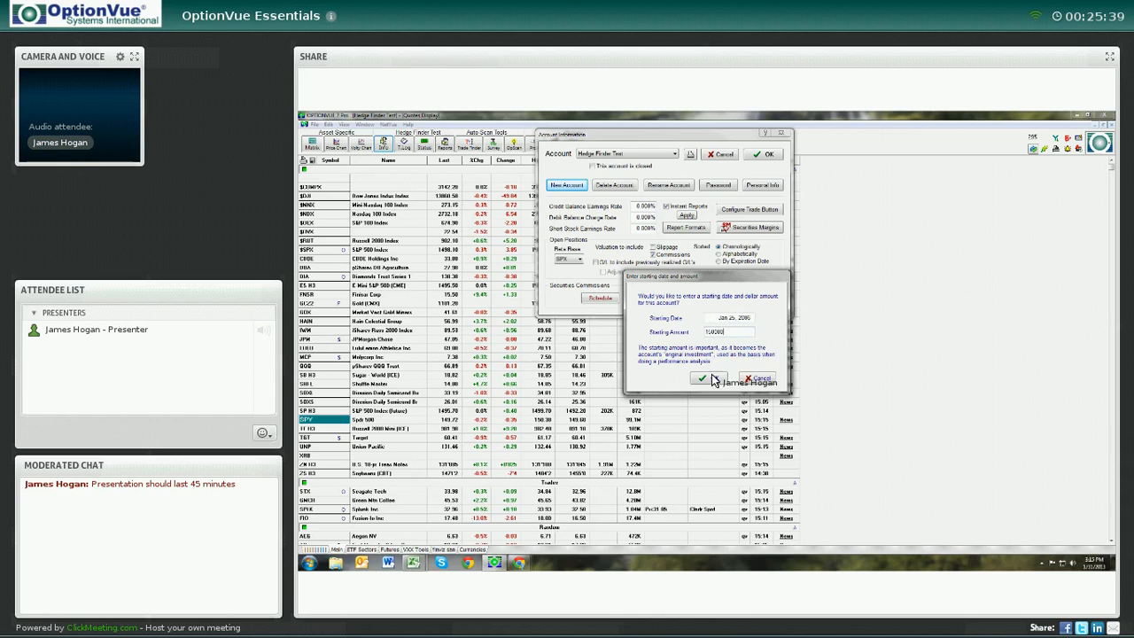
click(713, 331)
key(BackSpace)
text(0)
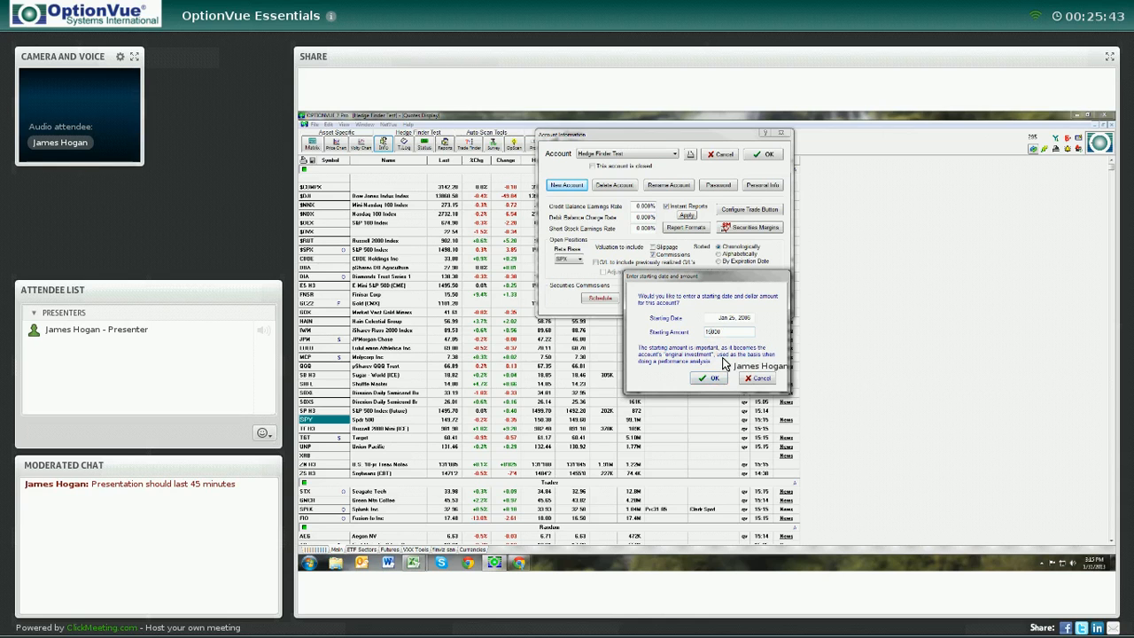
click(711, 381)
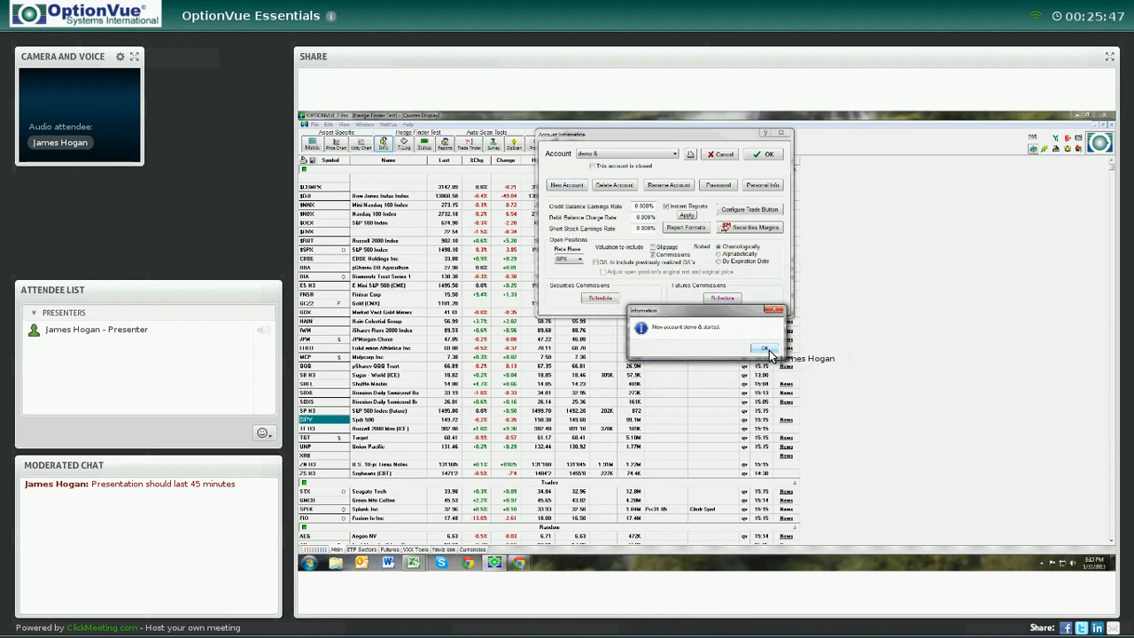
click(765, 348)
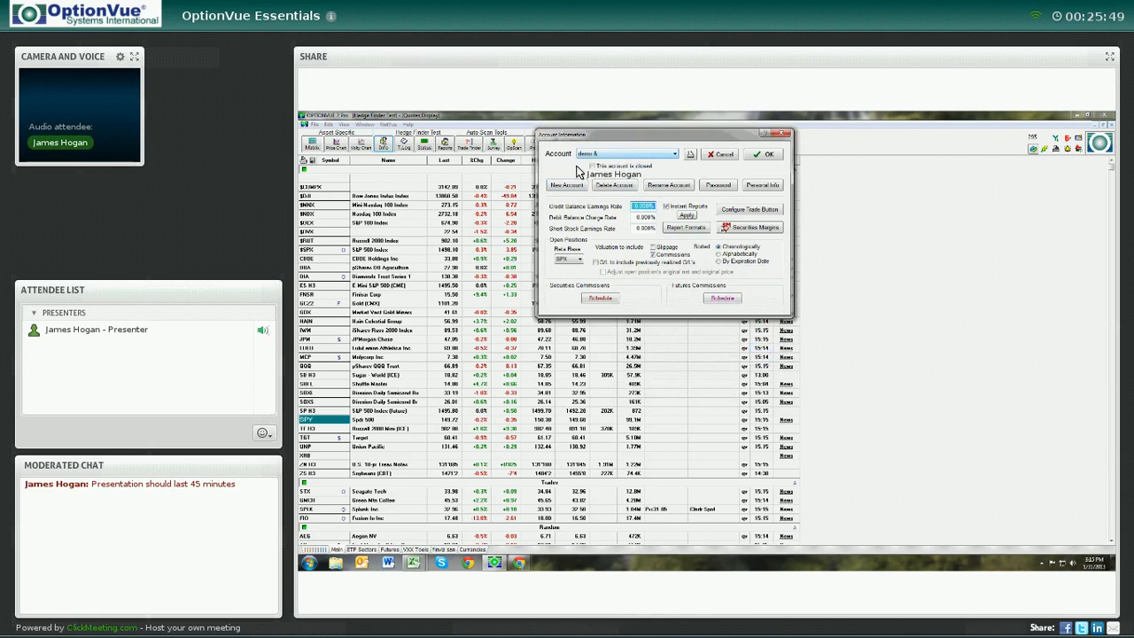
Review the securities and futures commission schedules for the new account, closing each schedule afterward
click(600, 300)
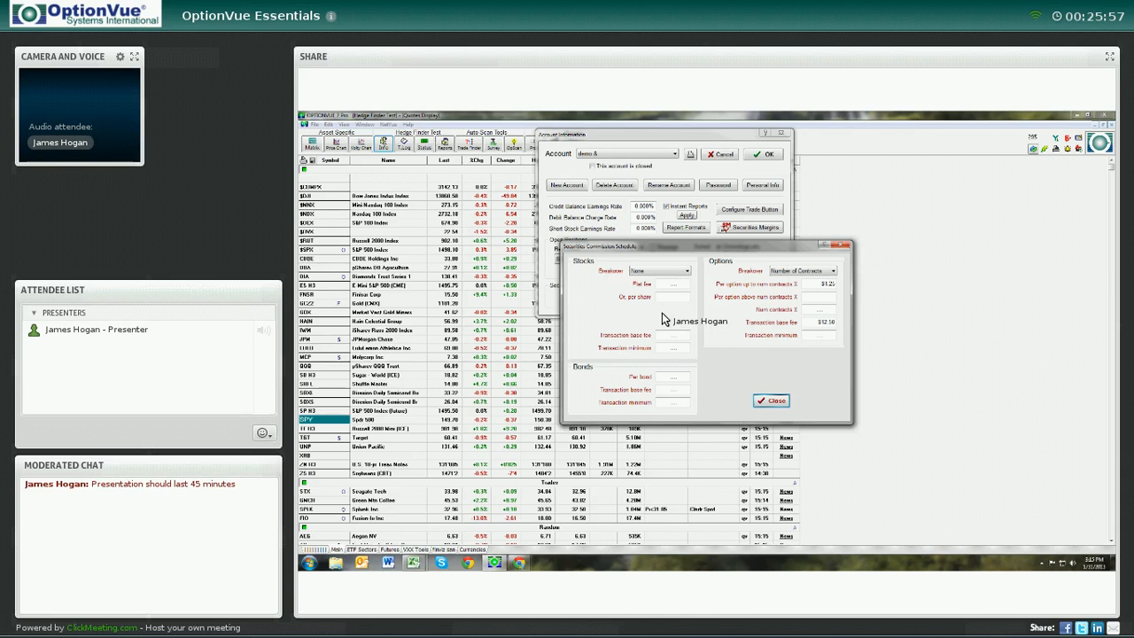
click(840, 247)
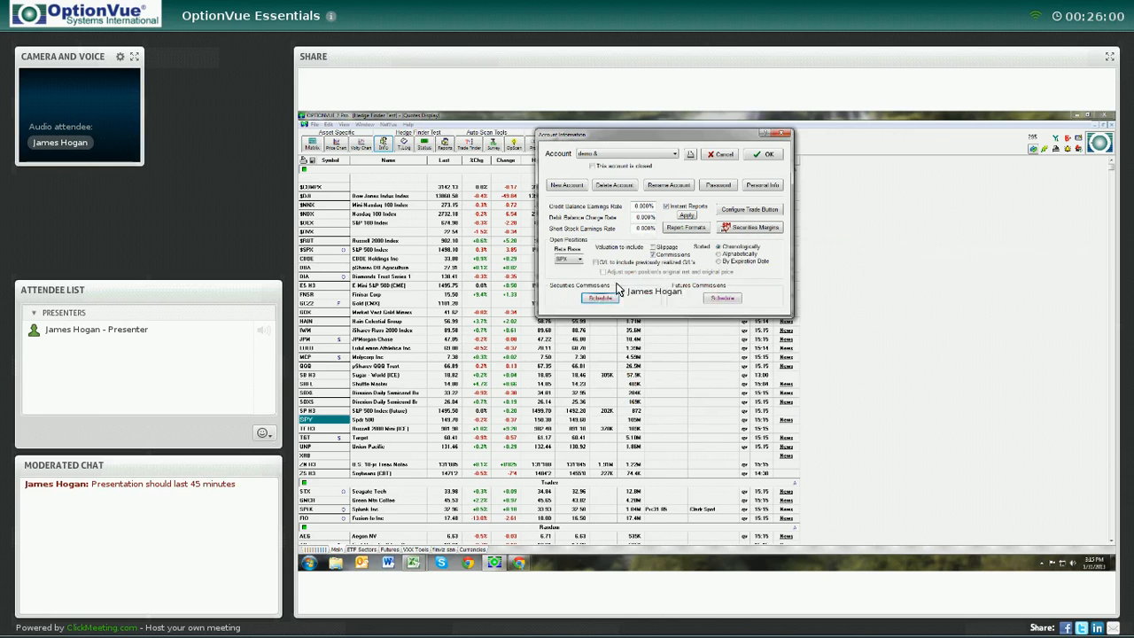
click(722, 298)
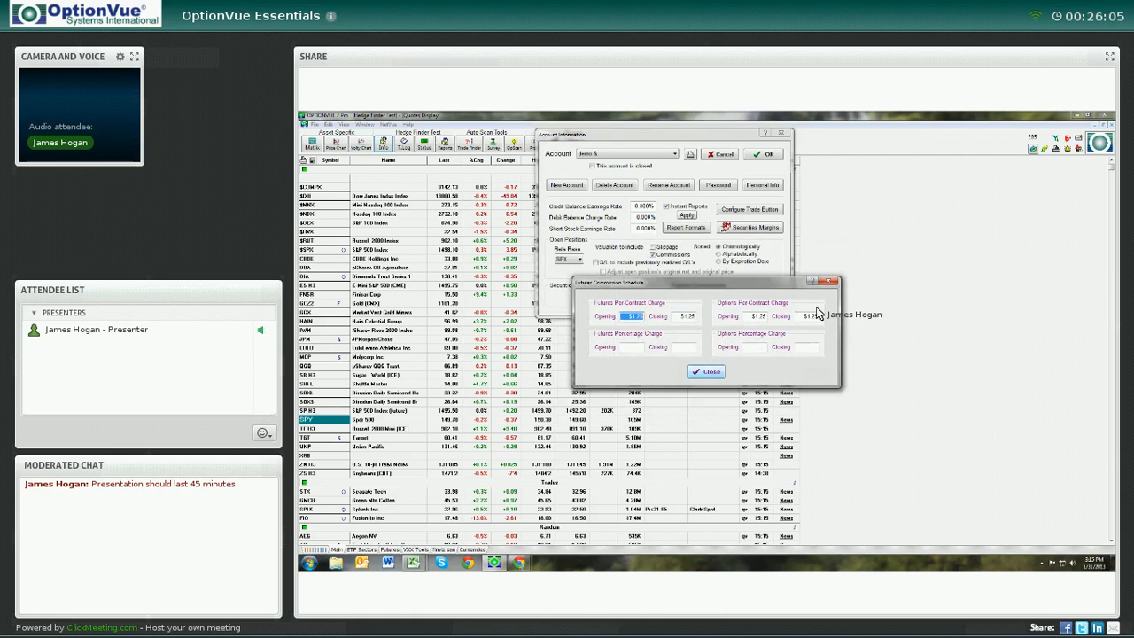
click(830, 284)
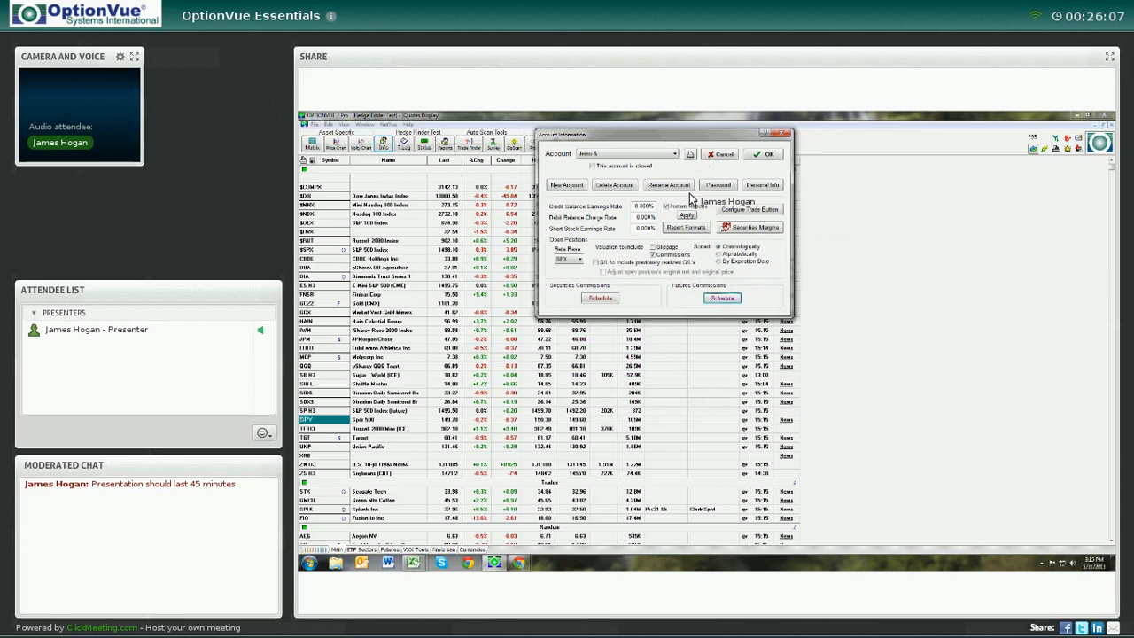
Open the trade button configuration, look at the order routing choices, and close it without saving changes
click(618, 155)
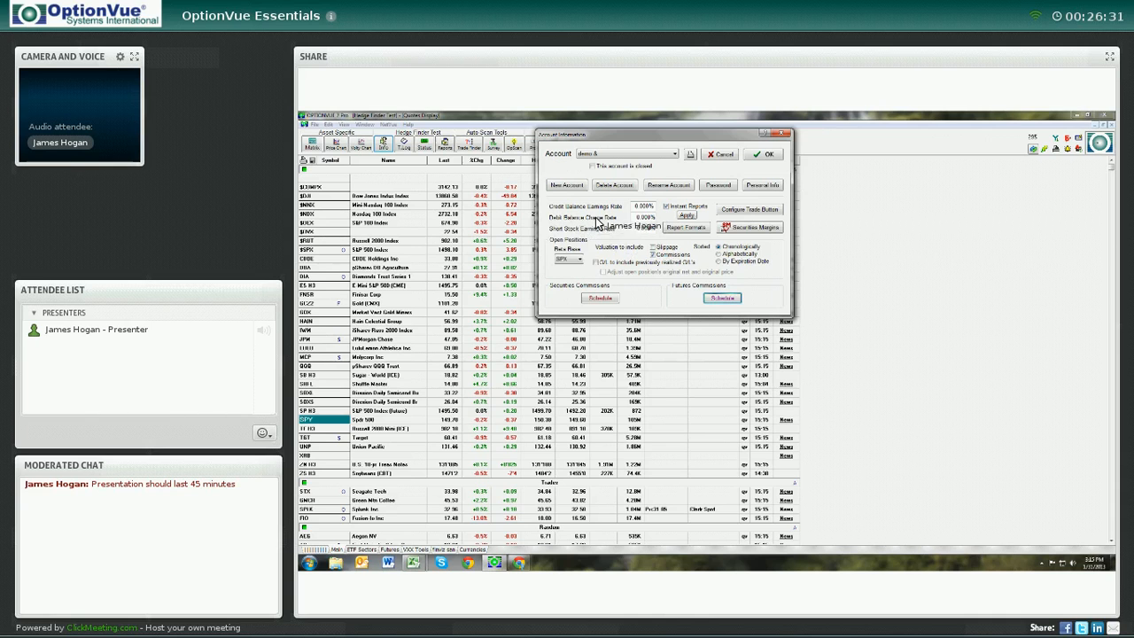
click(652, 256)
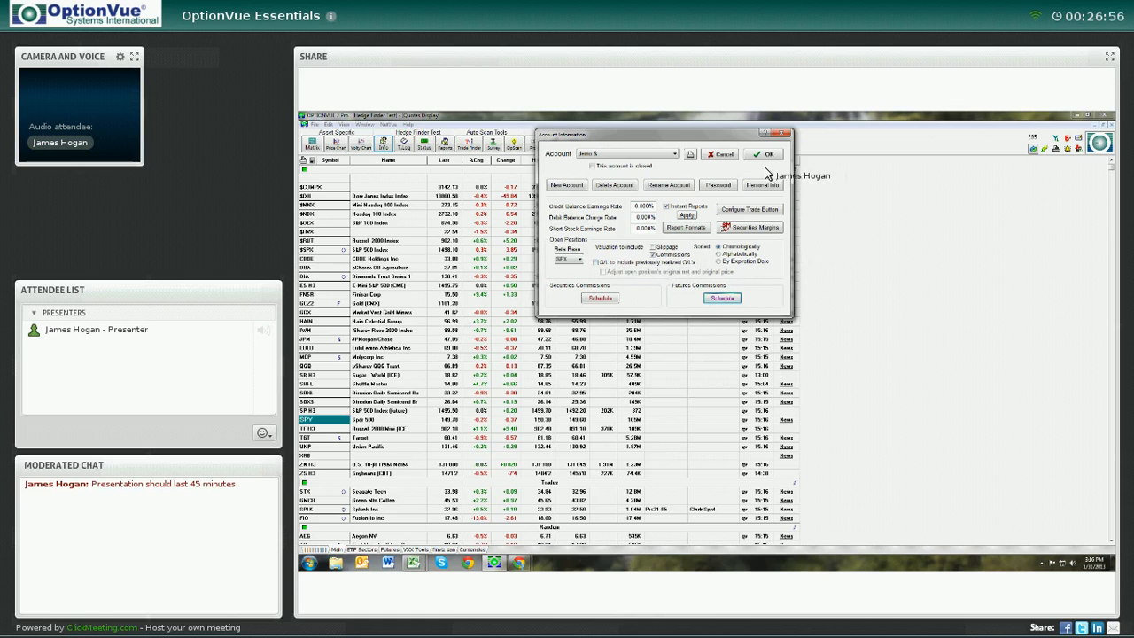
click(738, 212)
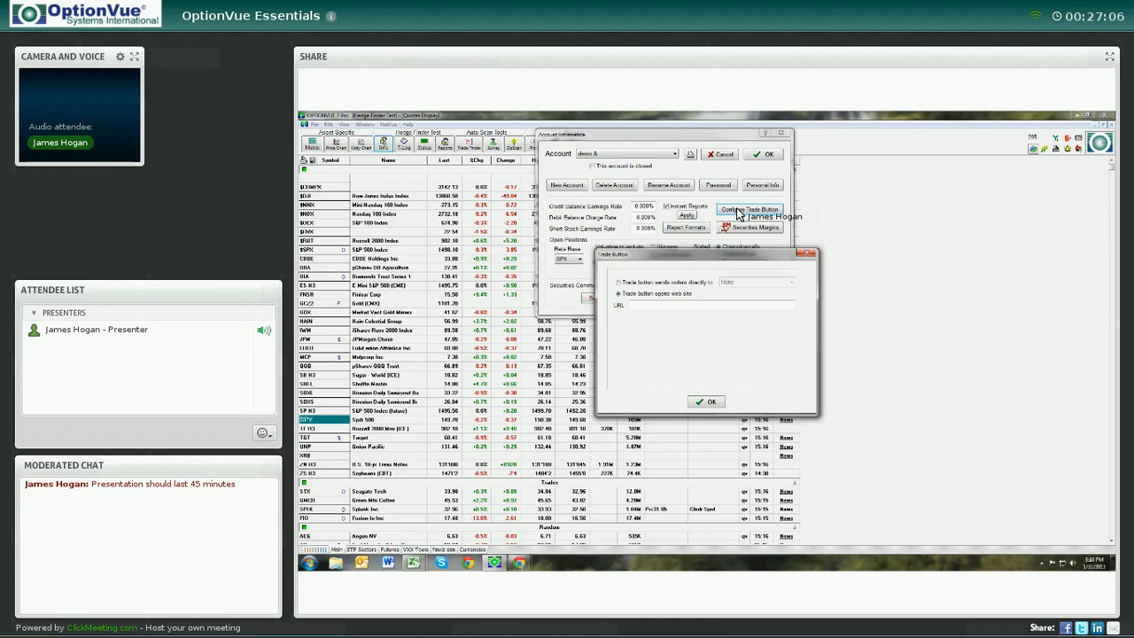
click(619, 283)
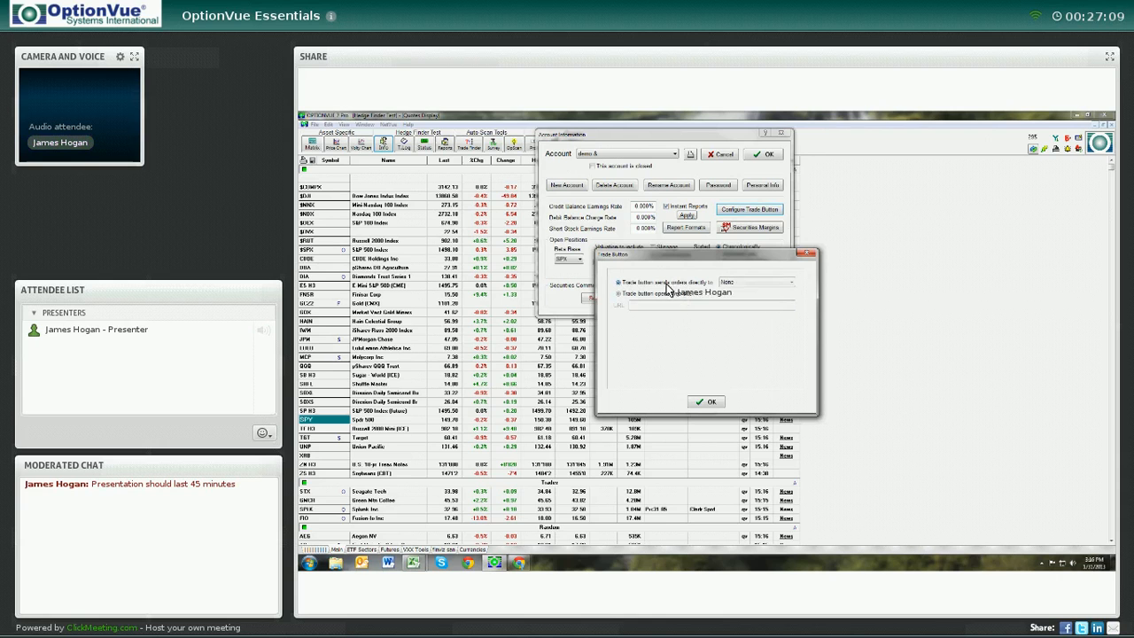
click(792, 282)
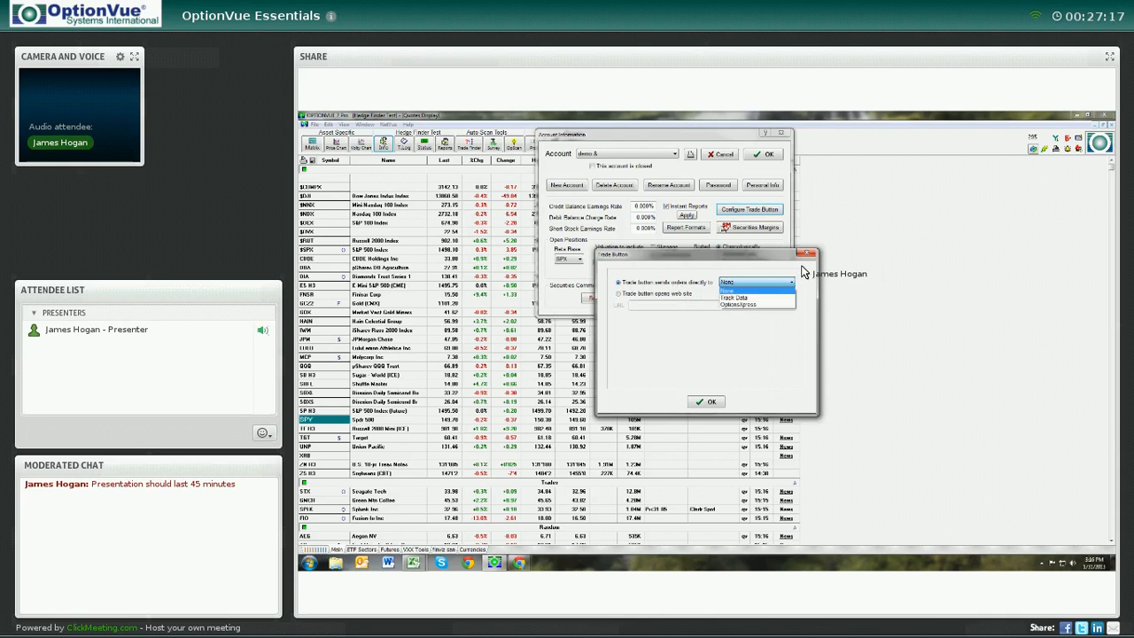
click(802, 271)
click(808, 253)
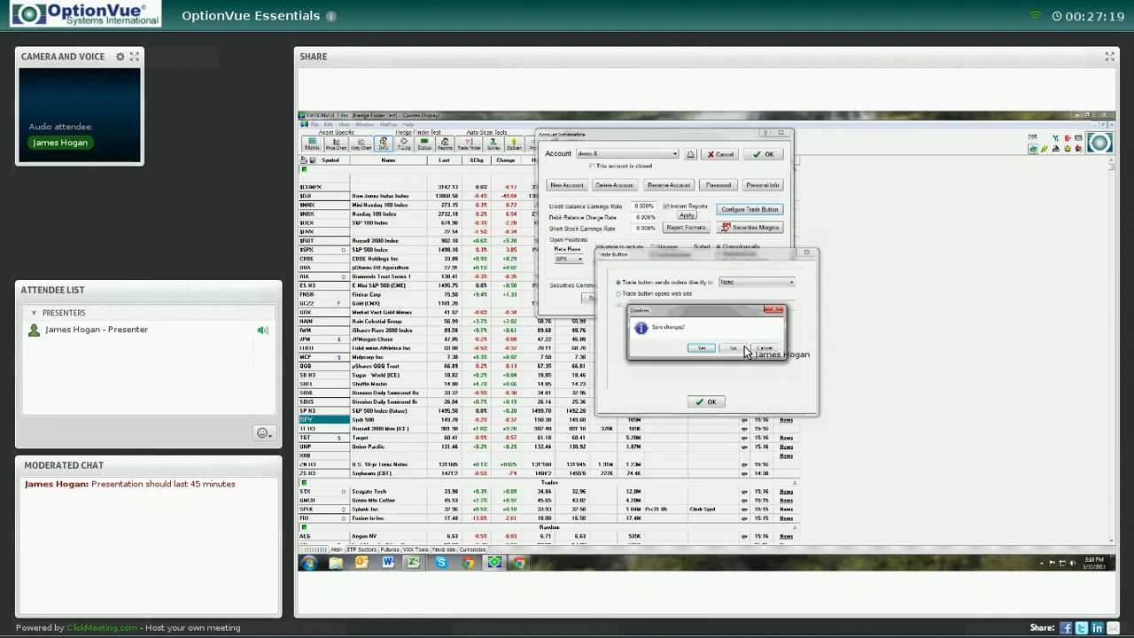
click(734, 349)
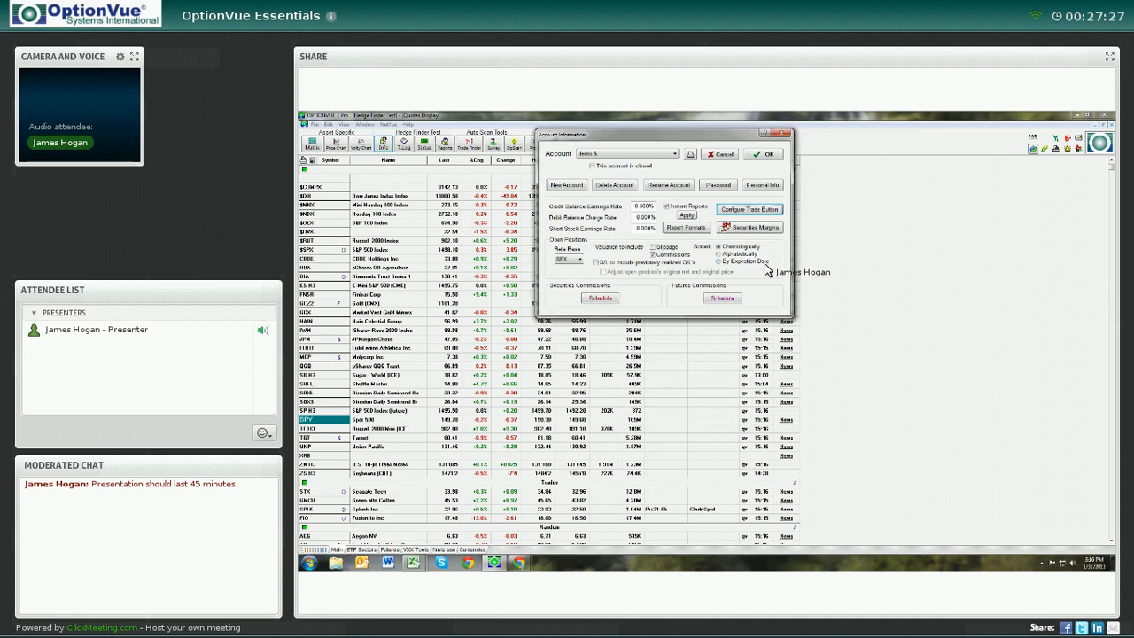
Confirm the account information dialog and open the account selector to check the demo & account
click(766, 155)
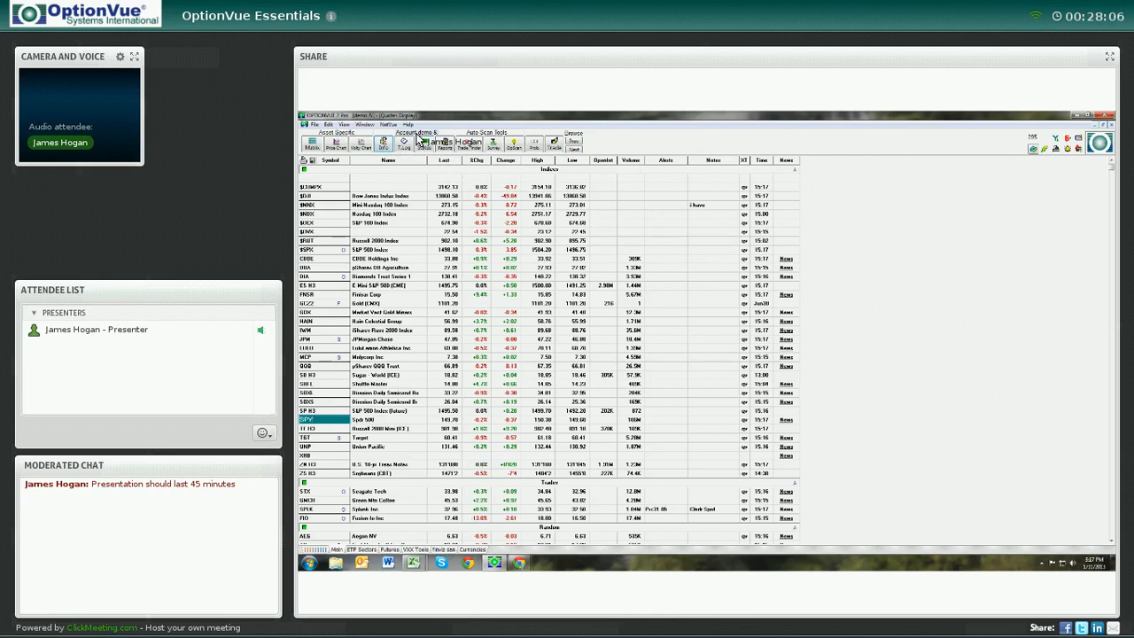
click(418, 134)
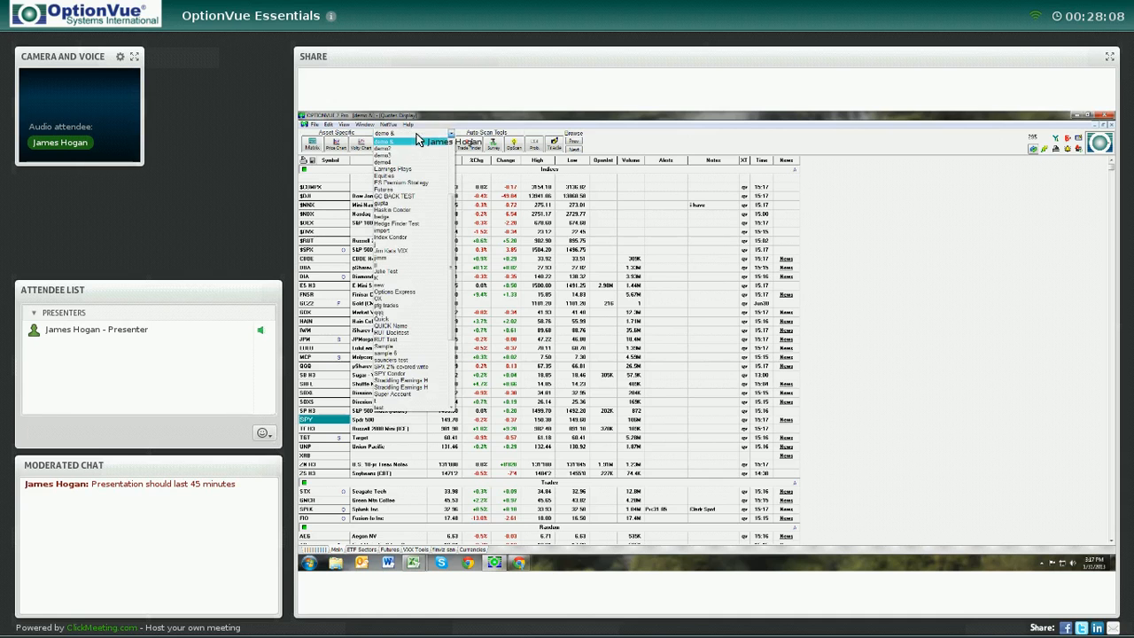
click(417, 134)
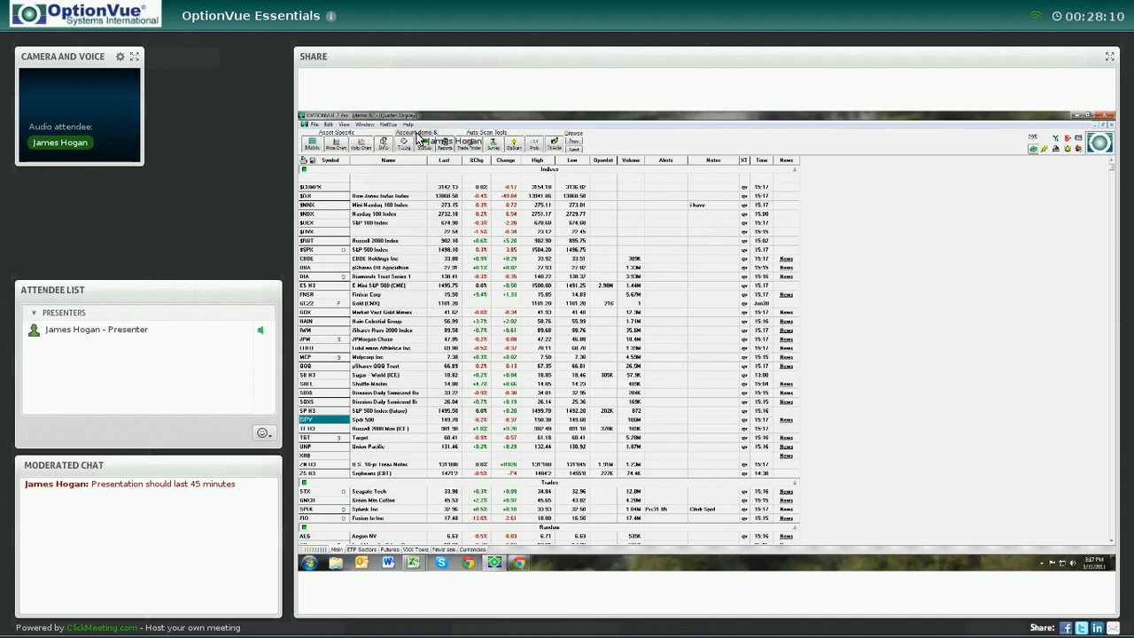
Start BackTrader with the starting date set to 1/15/2013
click(390, 125)
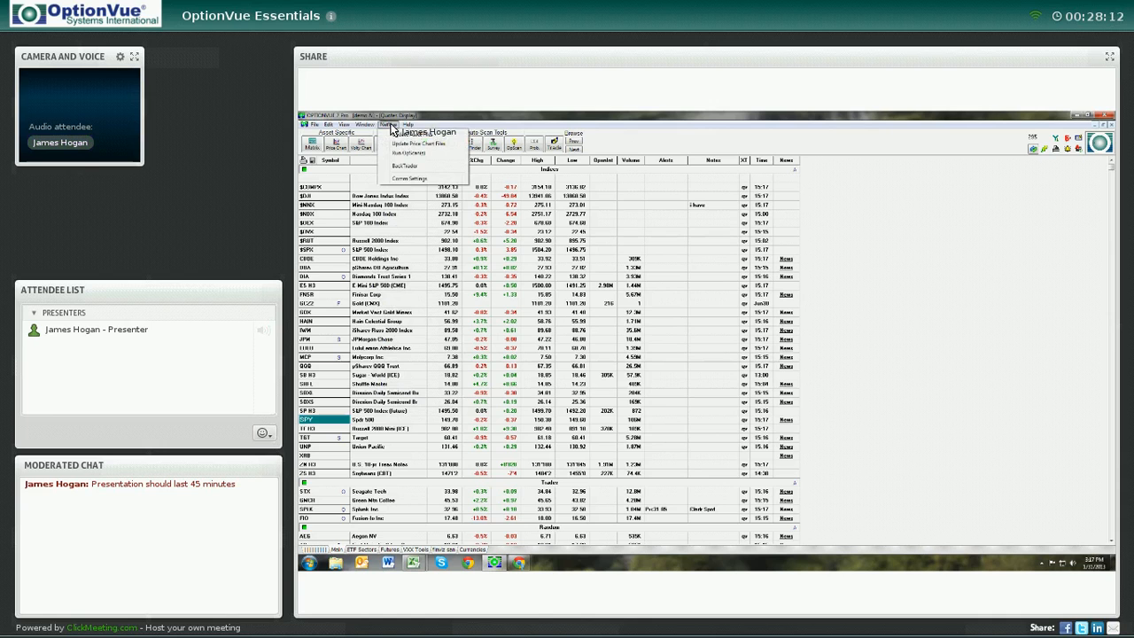
click(400, 167)
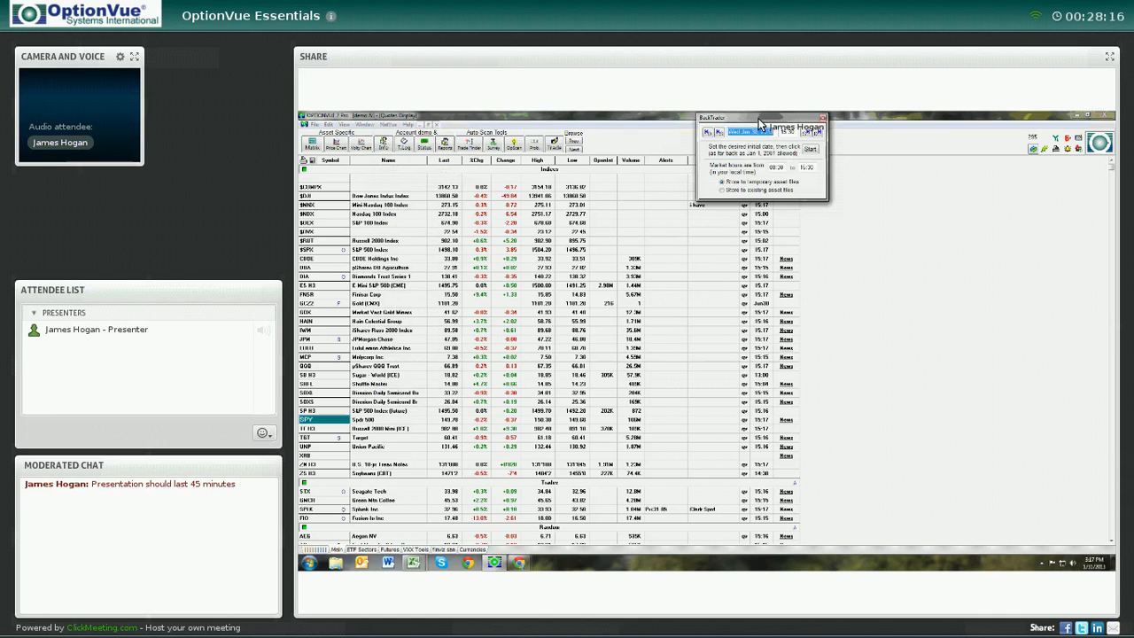
drag(759, 124, 895, 131)
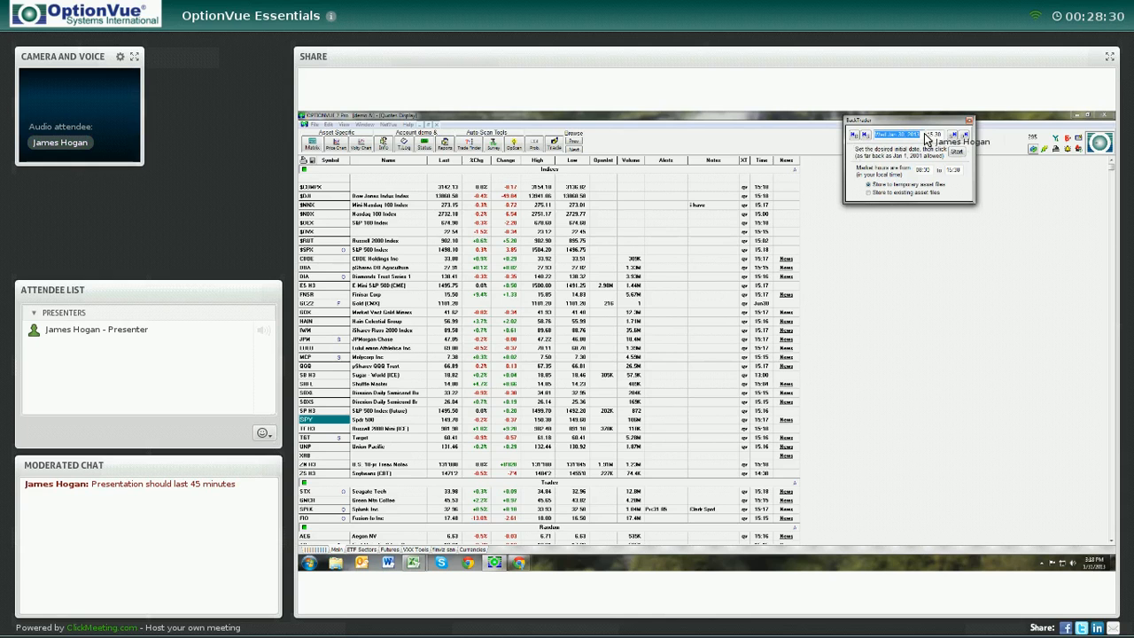
click(895, 137)
double_click(894, 137)
text(1/15)
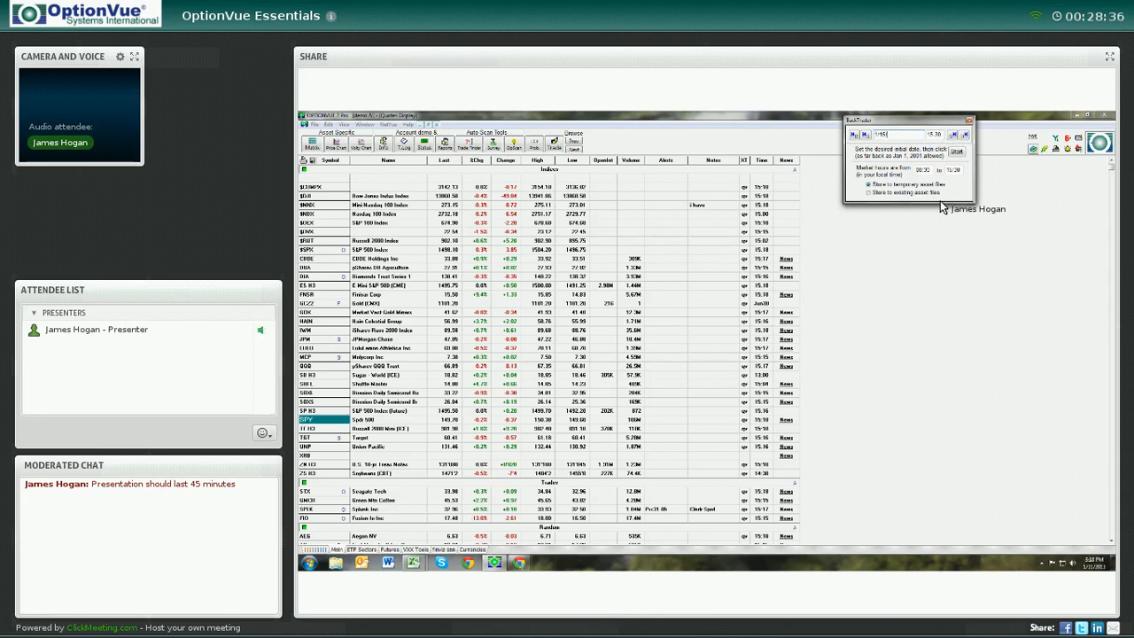
text(/2013)
click(957, 151)
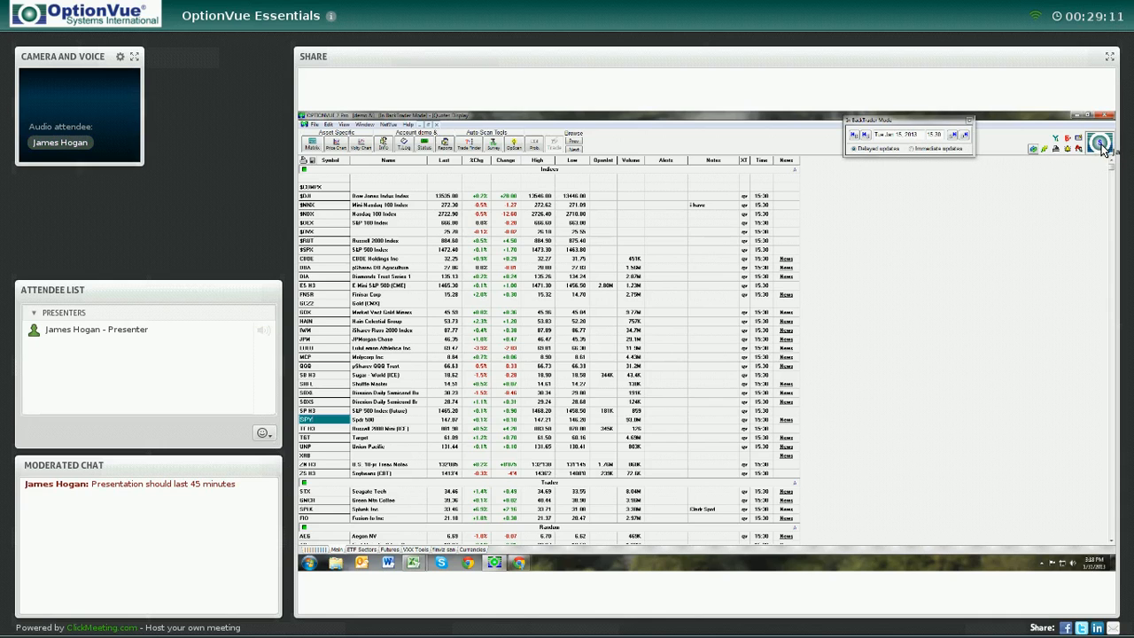
Open the JPM matrix and enter a Feb call spread: 10 contracts on one strike, -10 on the next higher strike
click(937, 123)
drag(935, 122, 928, 121)
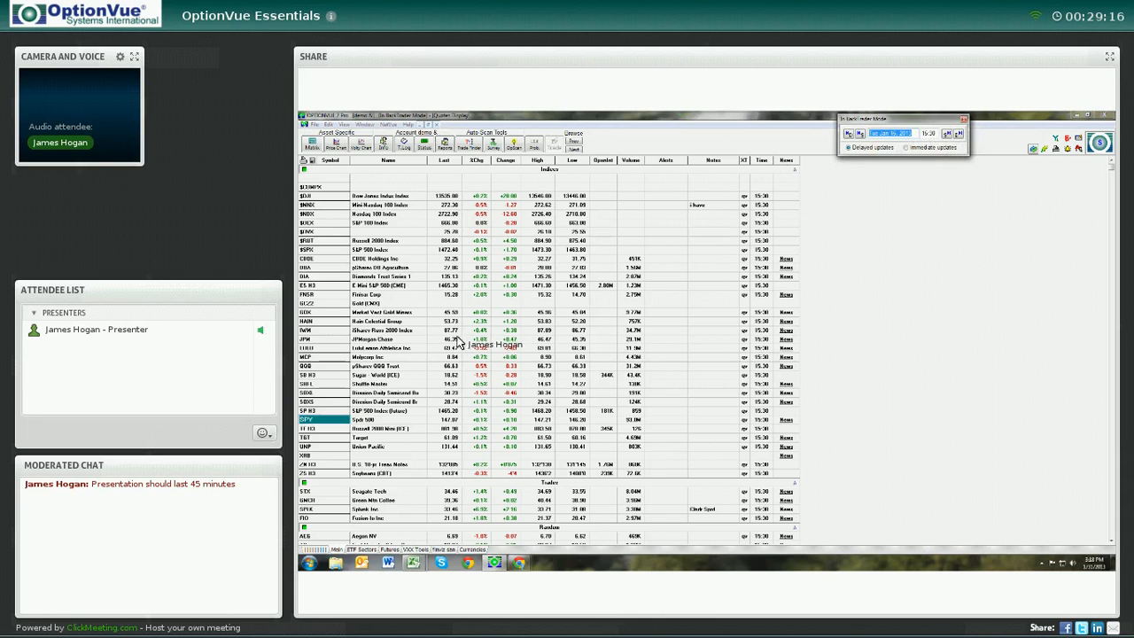
double_click(322, 342)
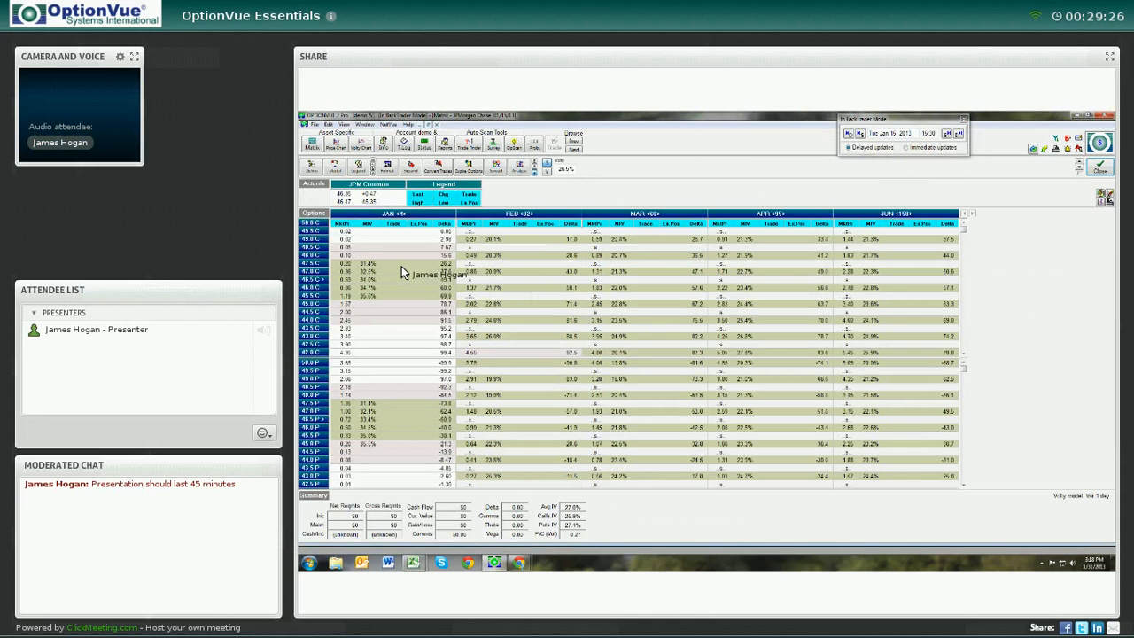
click(523, 288)
click(523, 256)
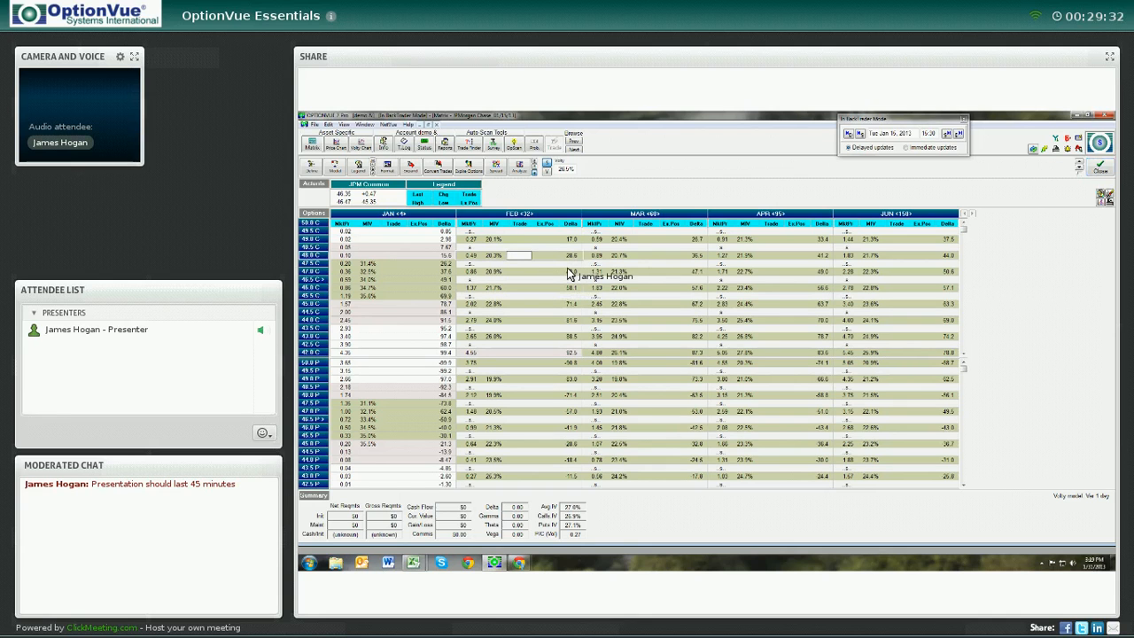
text(10)
key(Up)
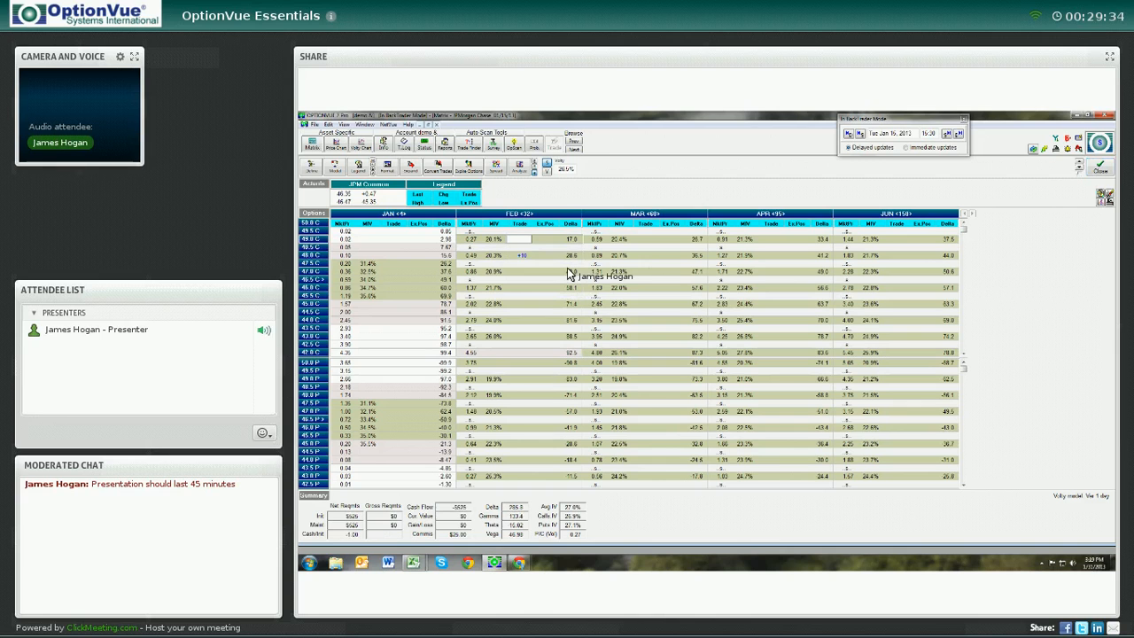
text(-10)
key(Return)
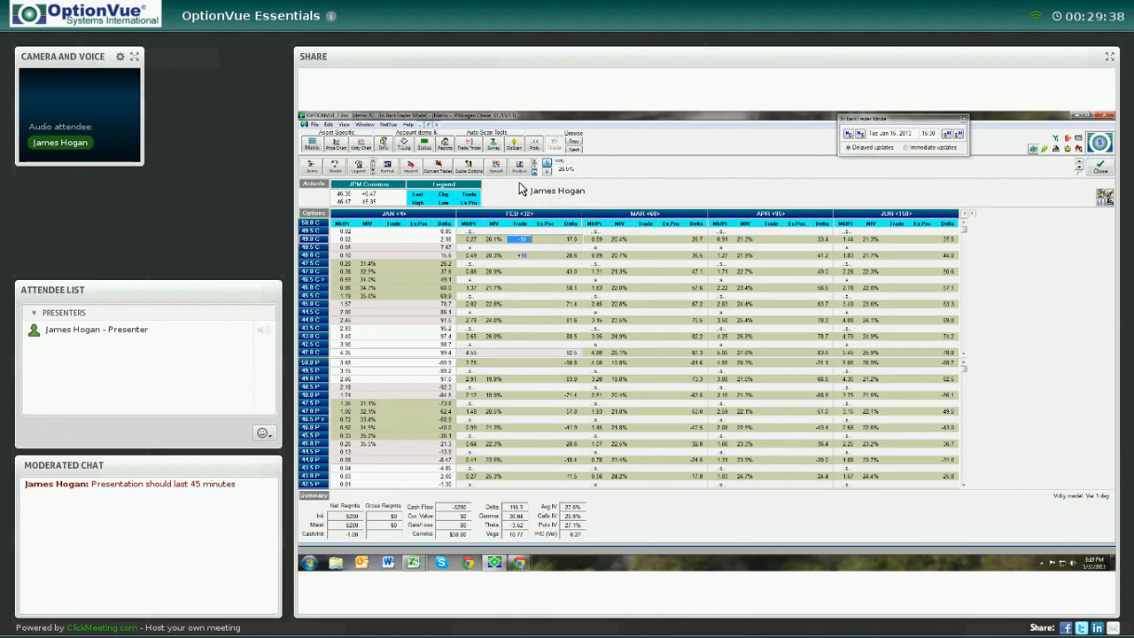
Execute the trades and in the transaction log set the call prices to 0.45 and 0.22, then confirm
click(520, 271)
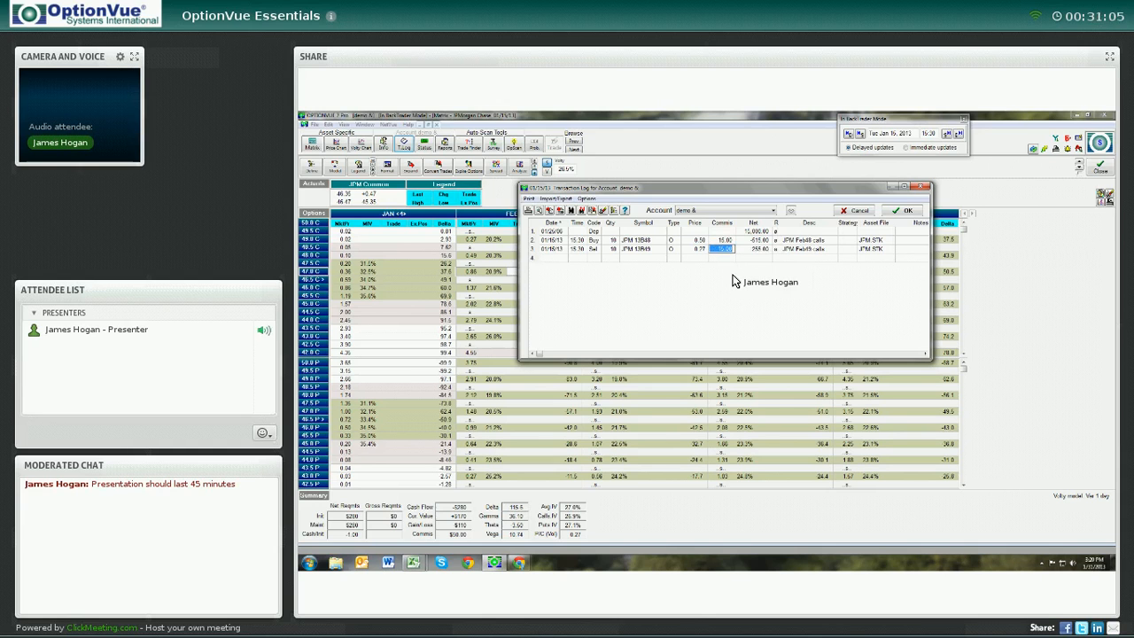
click(690, 249)
key(Up)
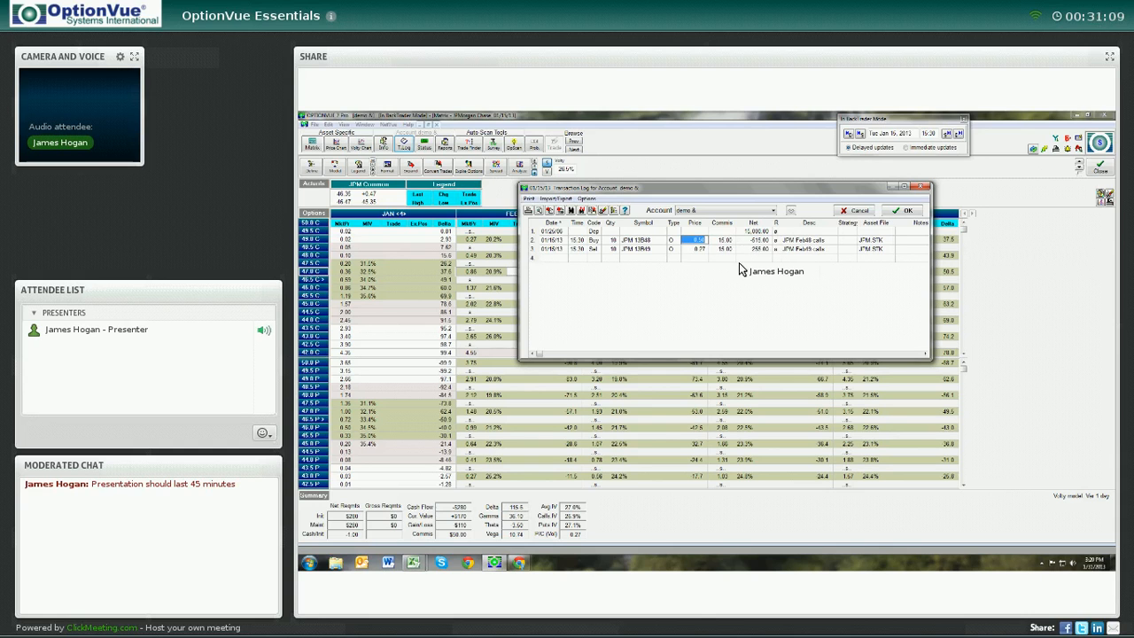
key(BackSpace)
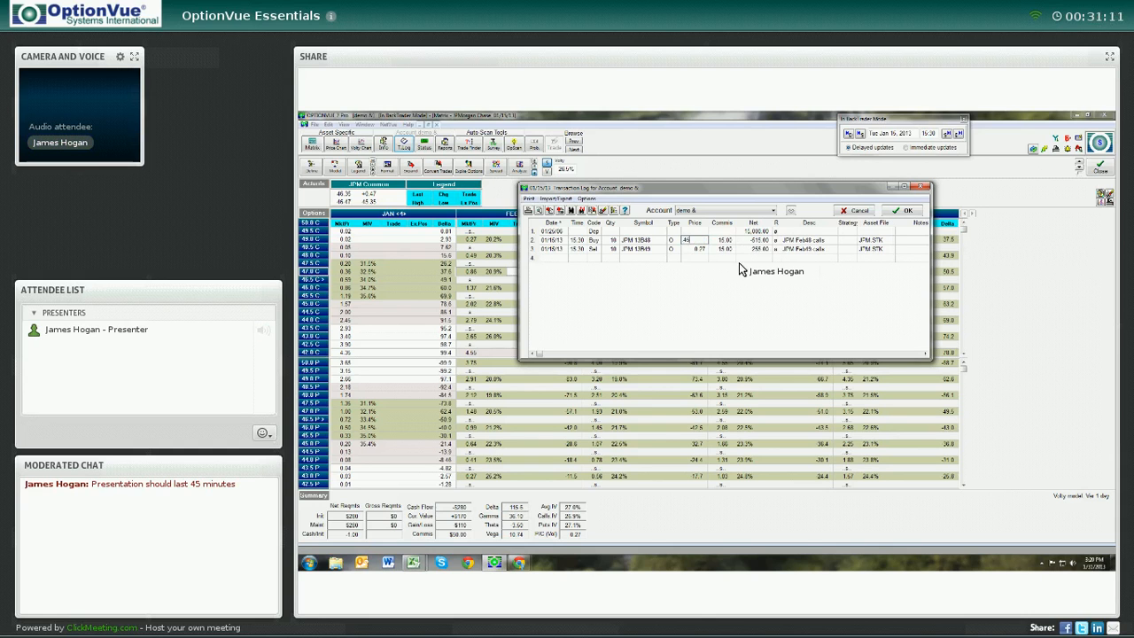
key(Down)
key(BackSpace)
text(.22)
key(Down)
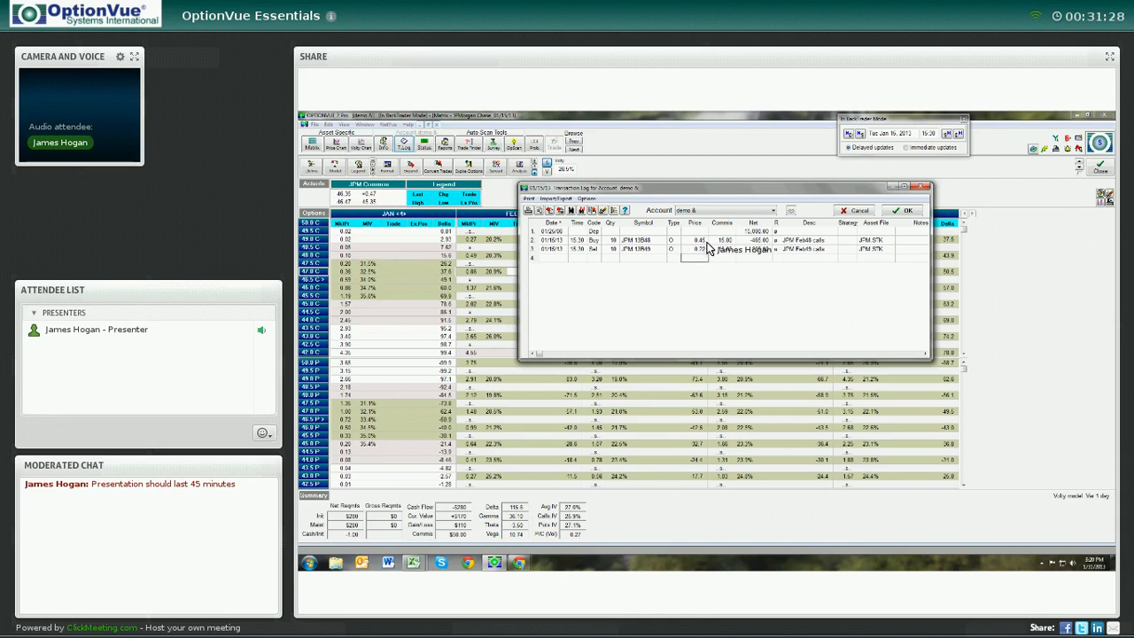
click(905, 212)
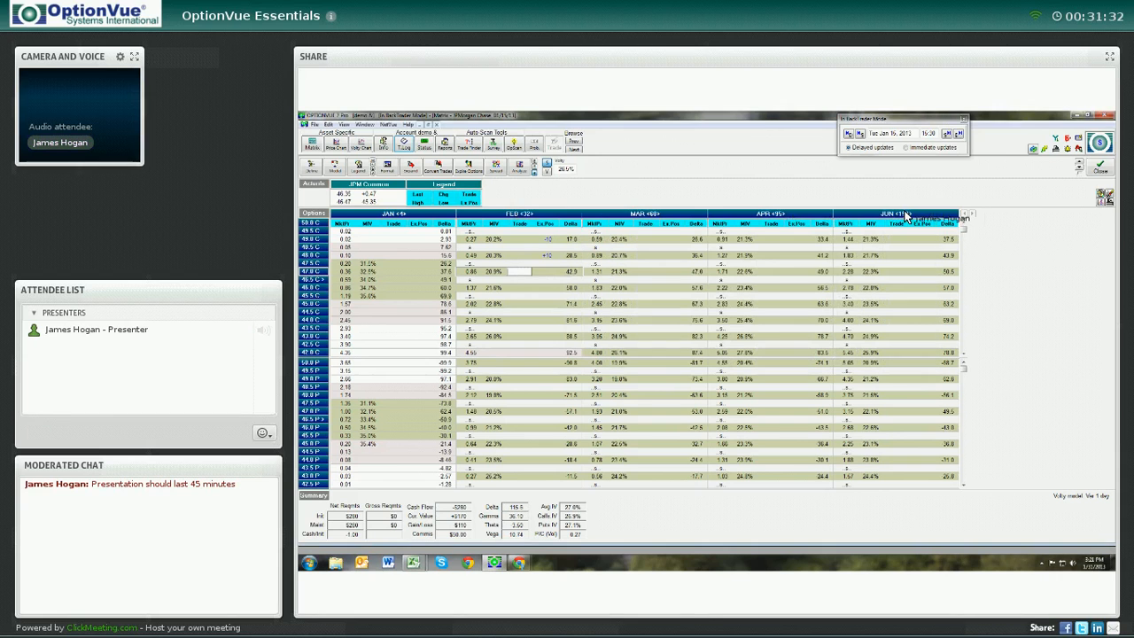
Exit BackTrader mode, confirming the prompt, and reopen the JPM matrix with live data
click(964, 121)
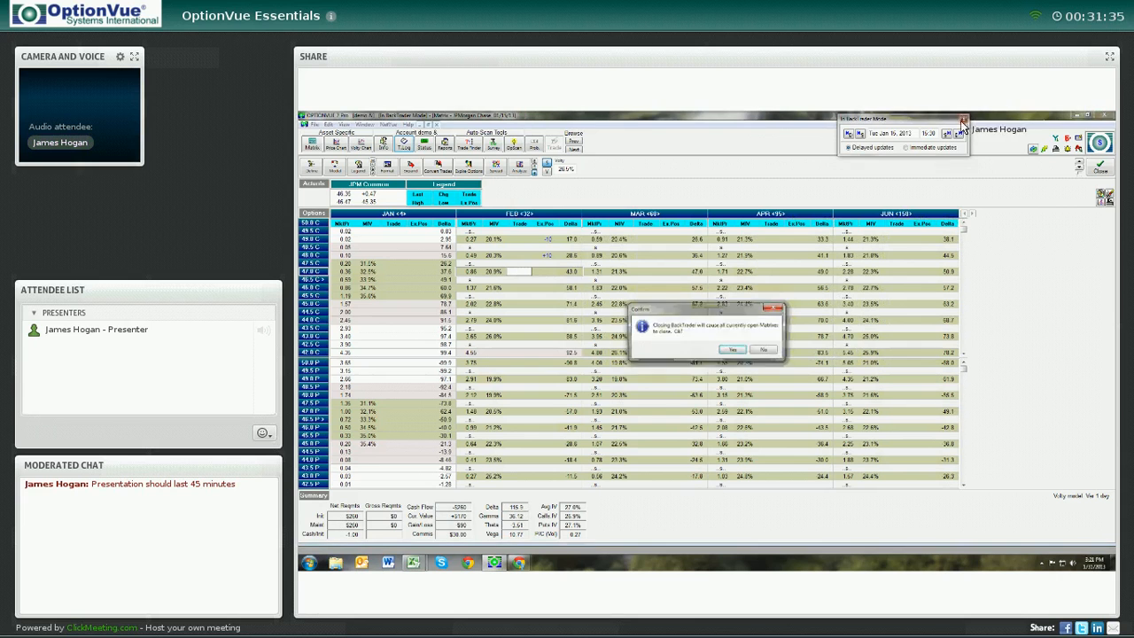
click(740, 348)
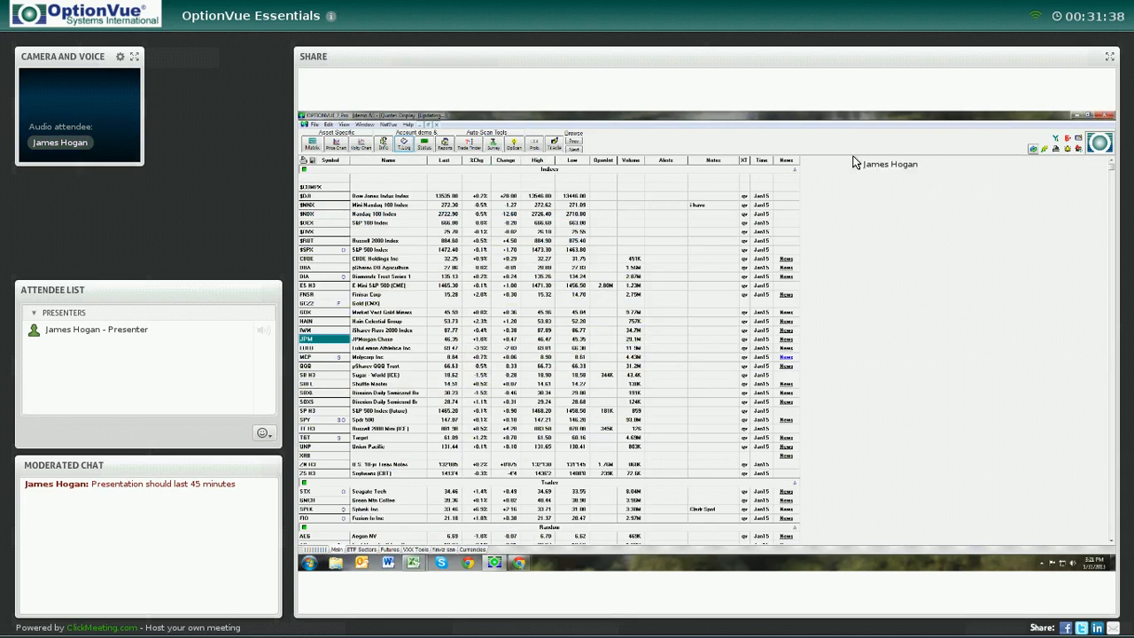
click(329, 330)
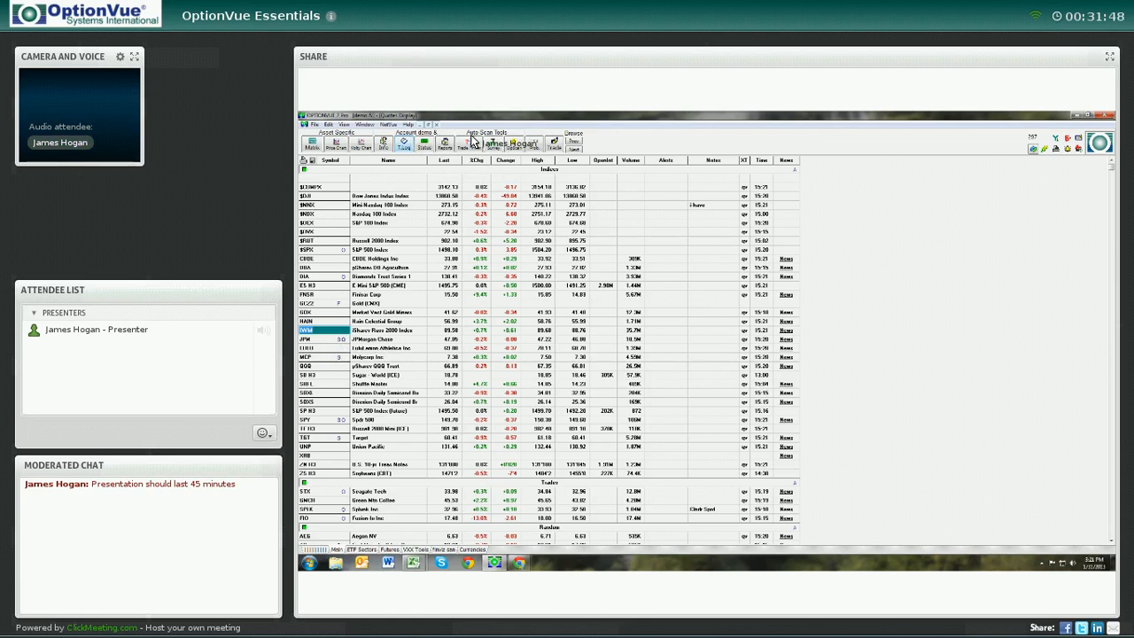
double_click(323, 341)
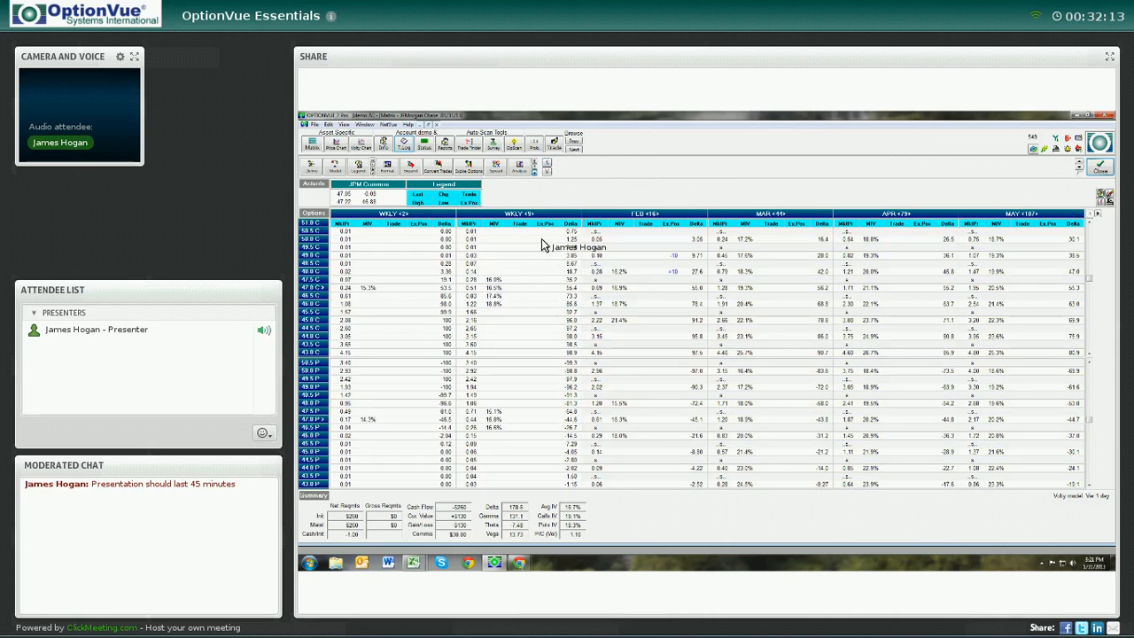
Change the matrix's Delta column to display Theta instead
click(547, 165)
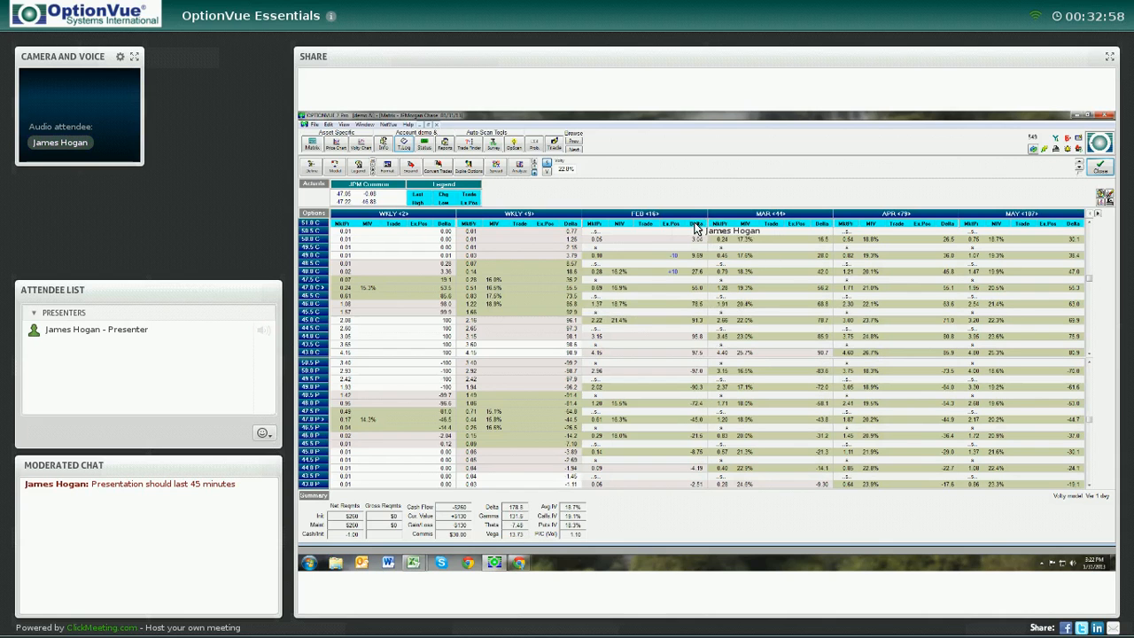
click(695, 224)
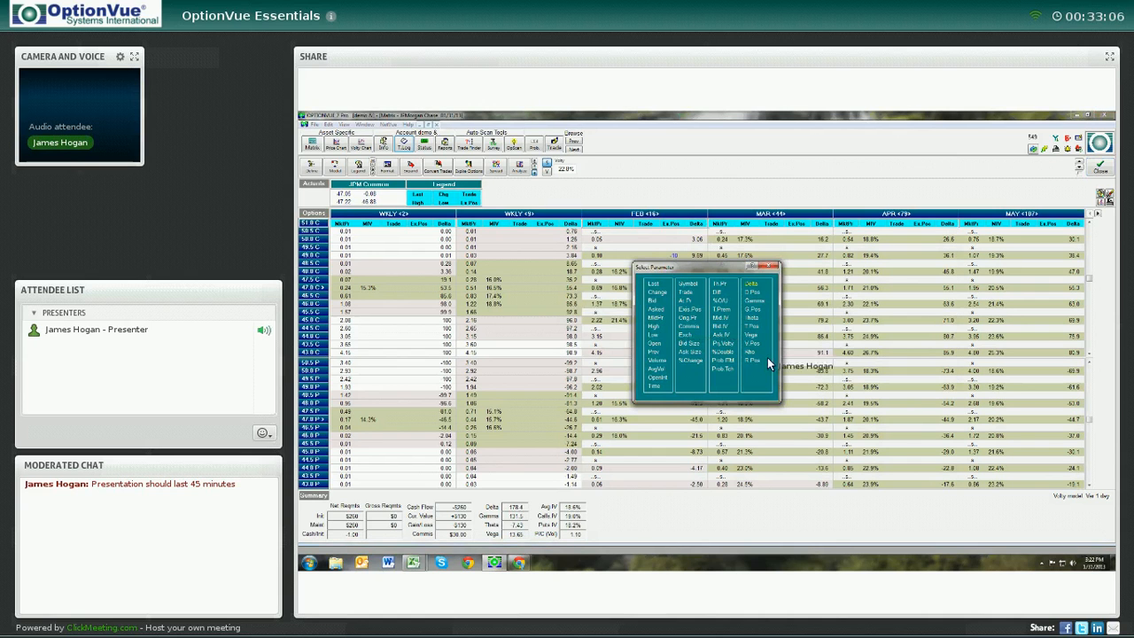
click(752, 318)
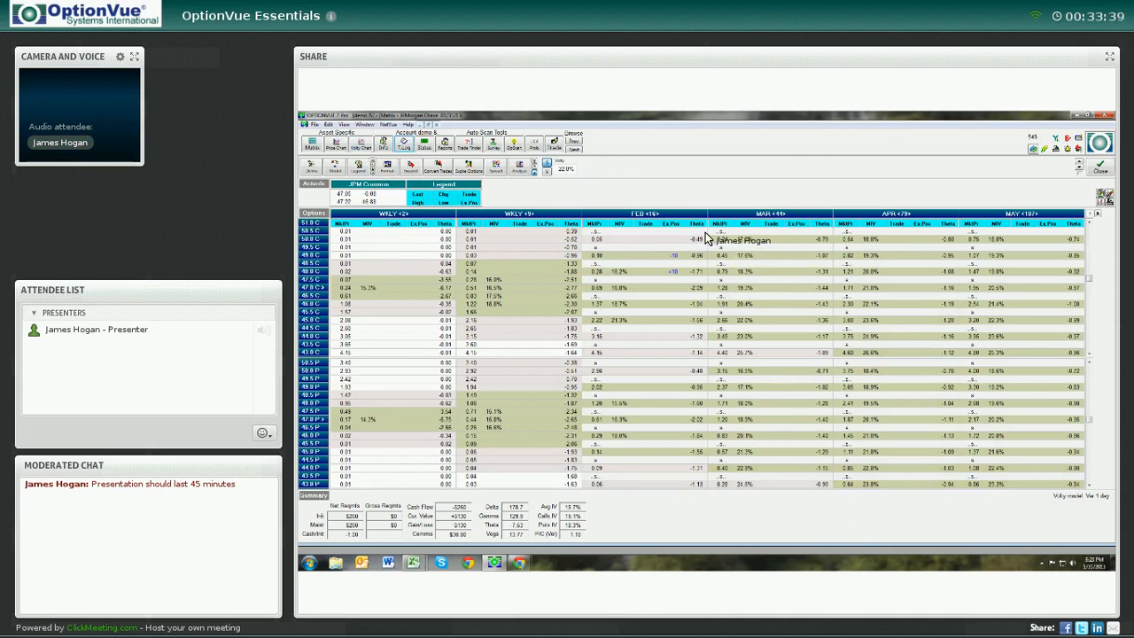
Cycle through the matrix's alternate column layouts, including the quotes layout, returning to the Delta layout
click(374, 166)
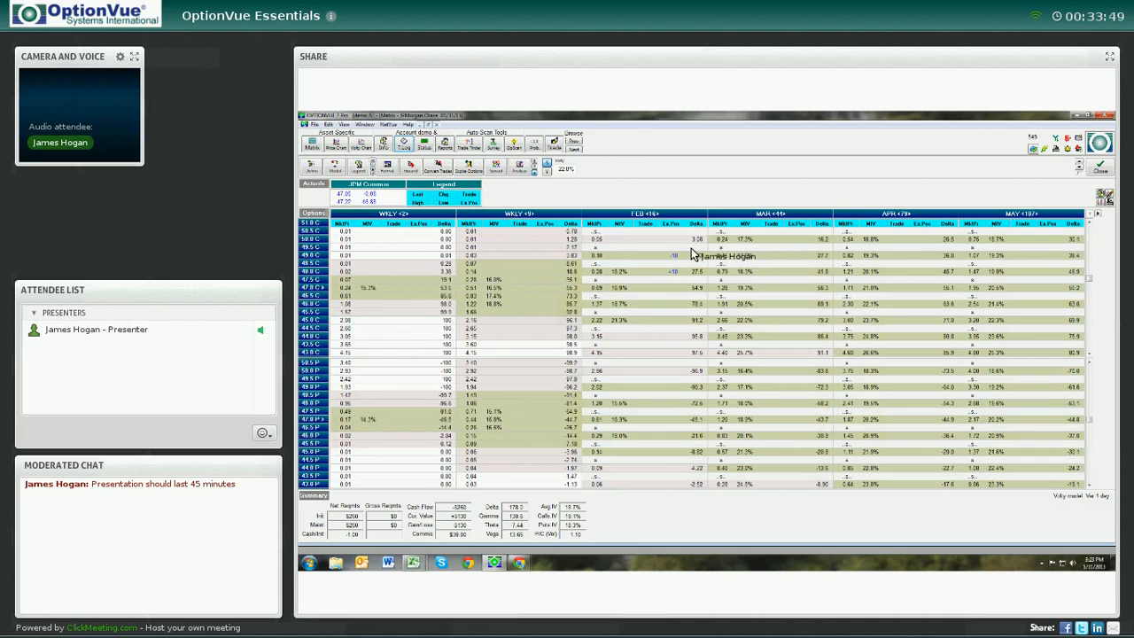
click(373, 168)
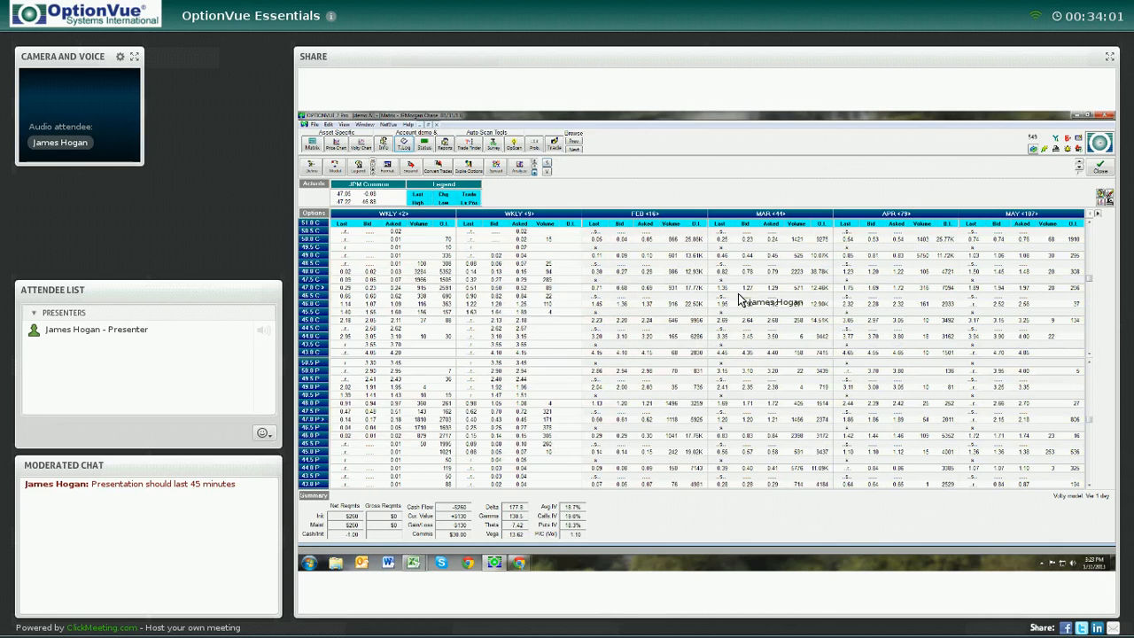
click(373, 166)
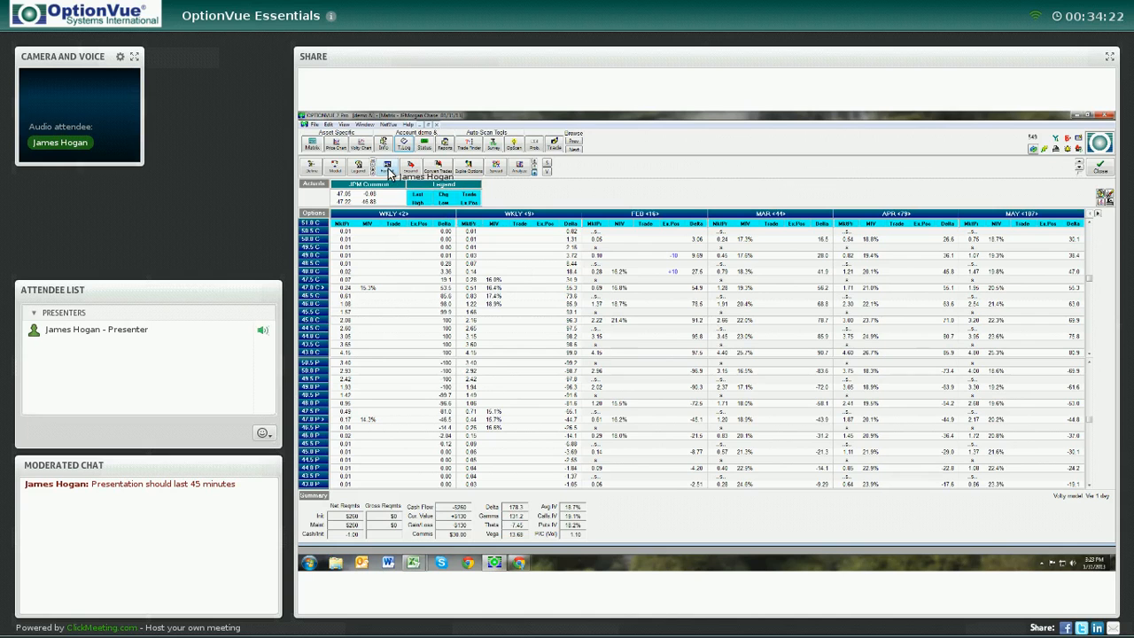
Open the matrix Format dialog to review its cell and column settings, then close it with OK
click(344, 125)
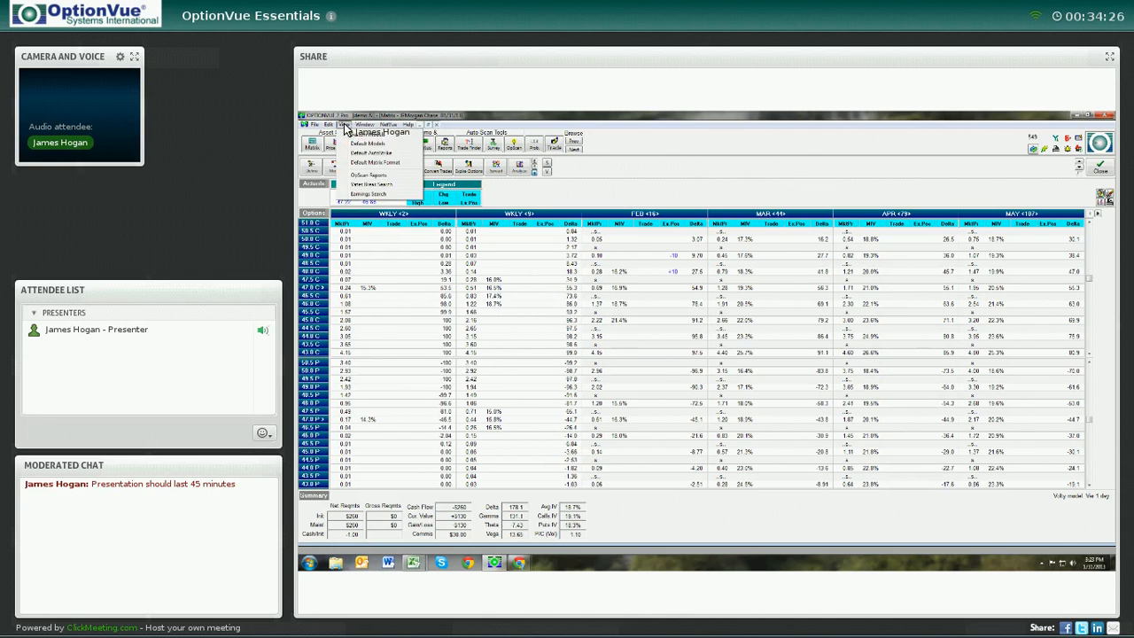
click(662, 154)
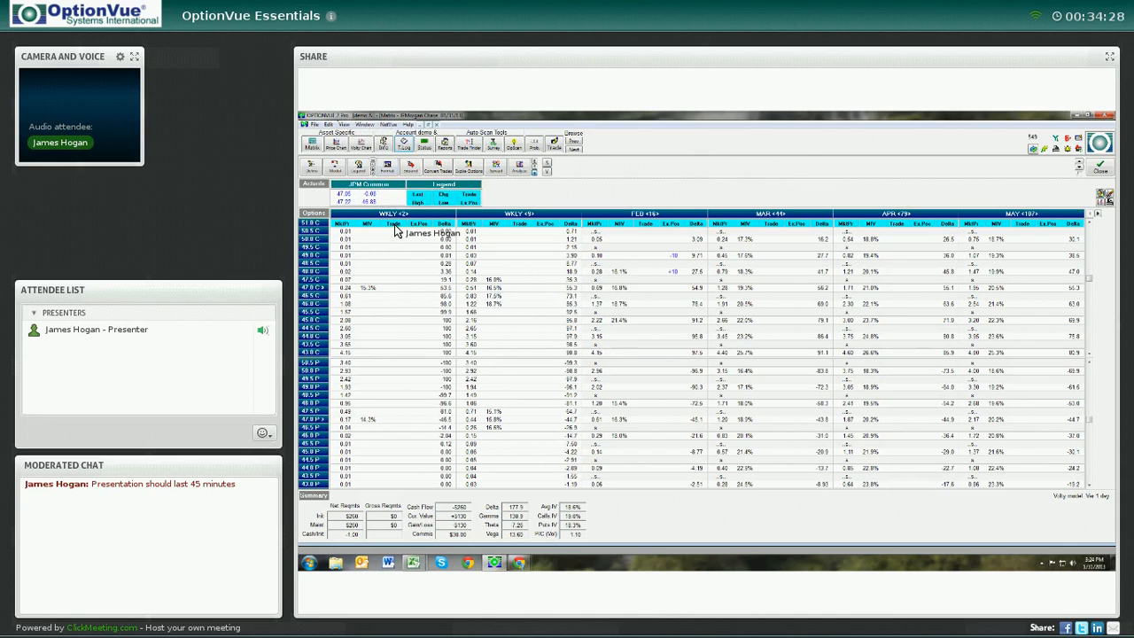
click(387, 168)
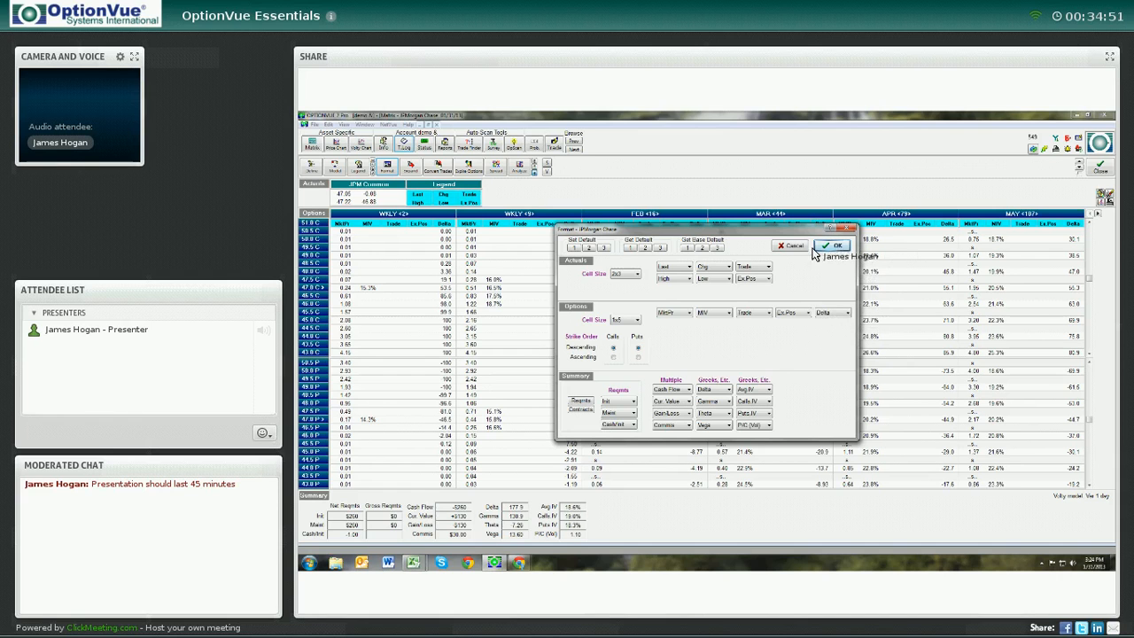
click(823, 246)
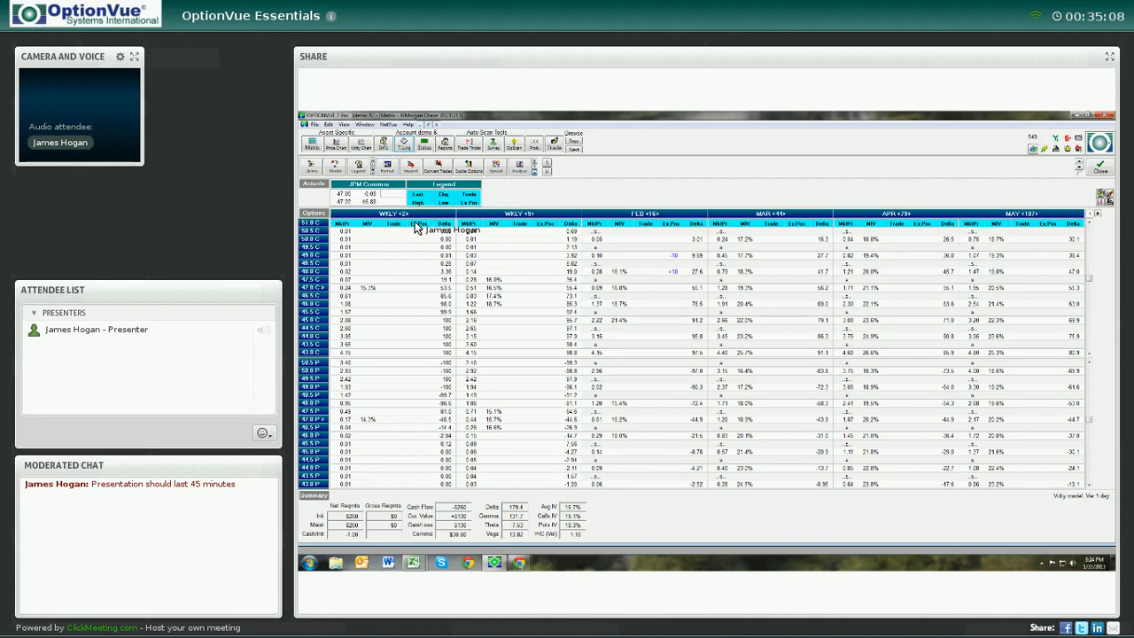
Start BackTrader mode from 1/10/2013 at 15:30
click(388, 126)
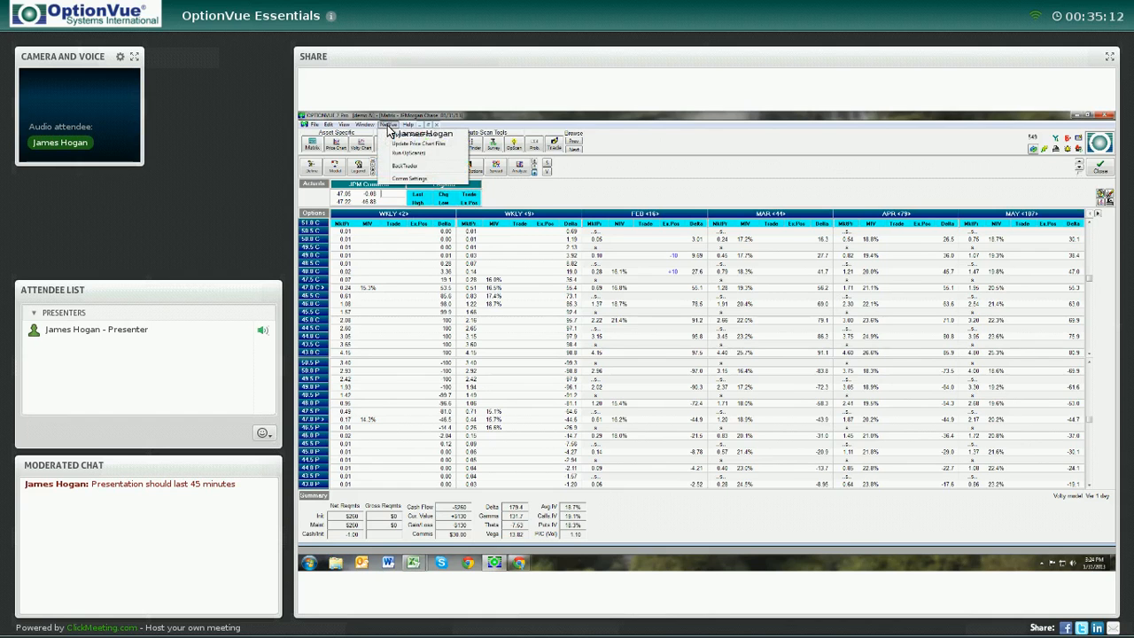
click(393, 168)
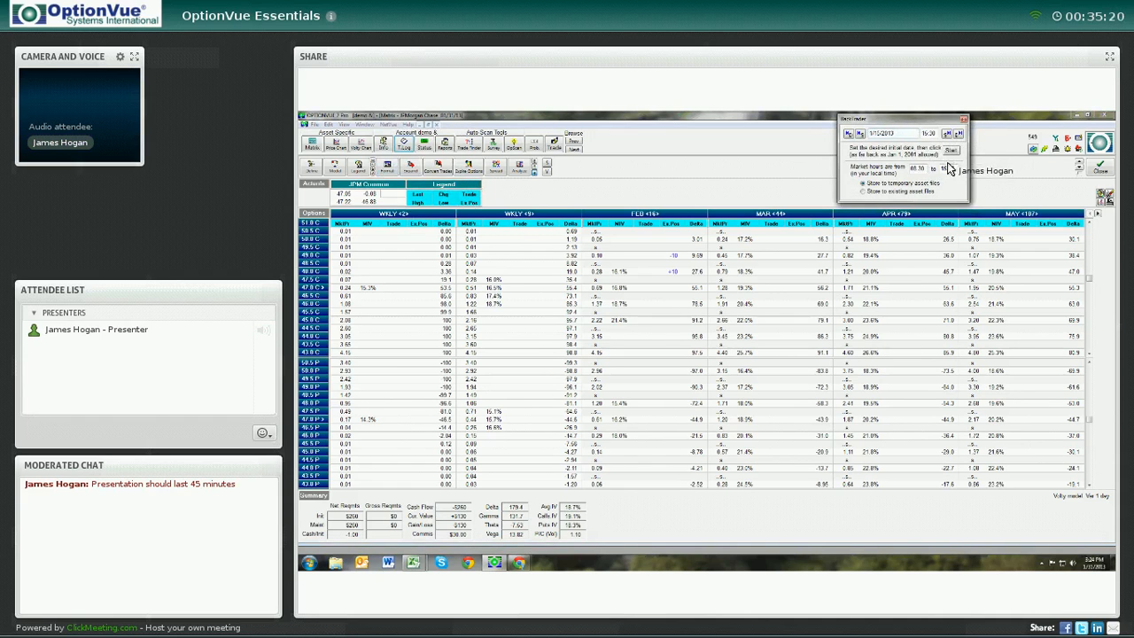
click(951, 150)
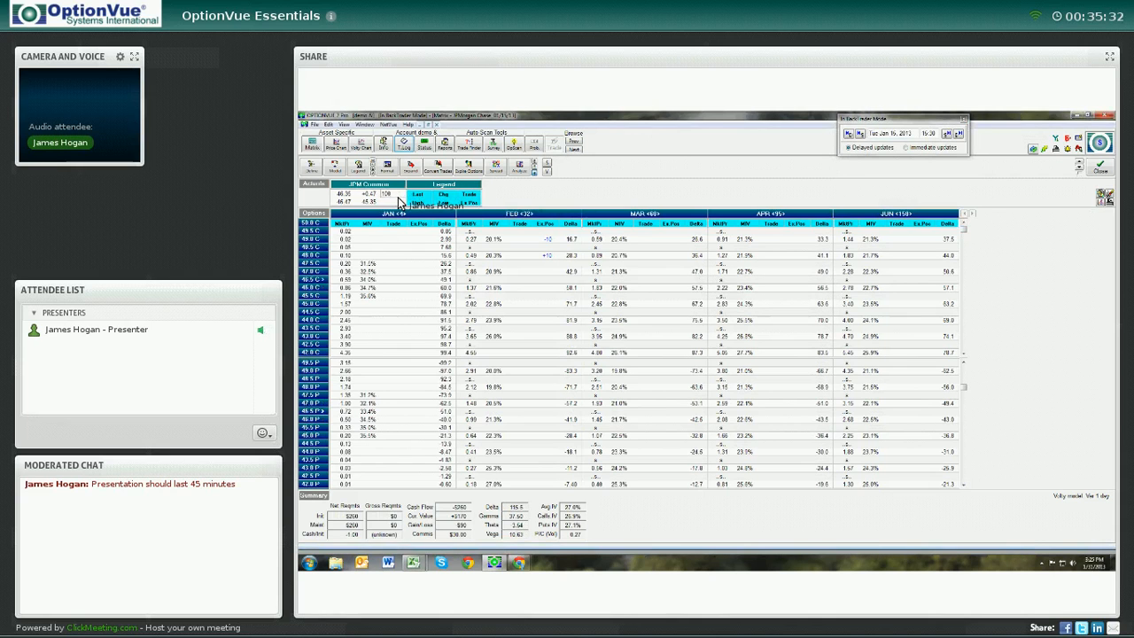
Execute the pending Feb call spread trades in the matrix
key(Return)
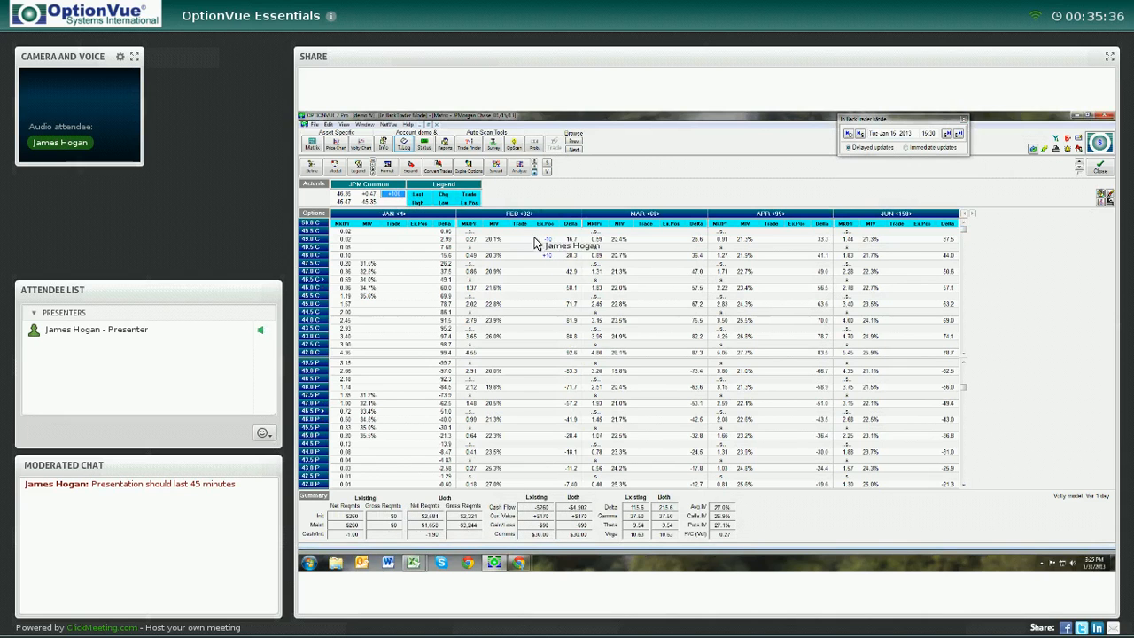
click(439, 168)
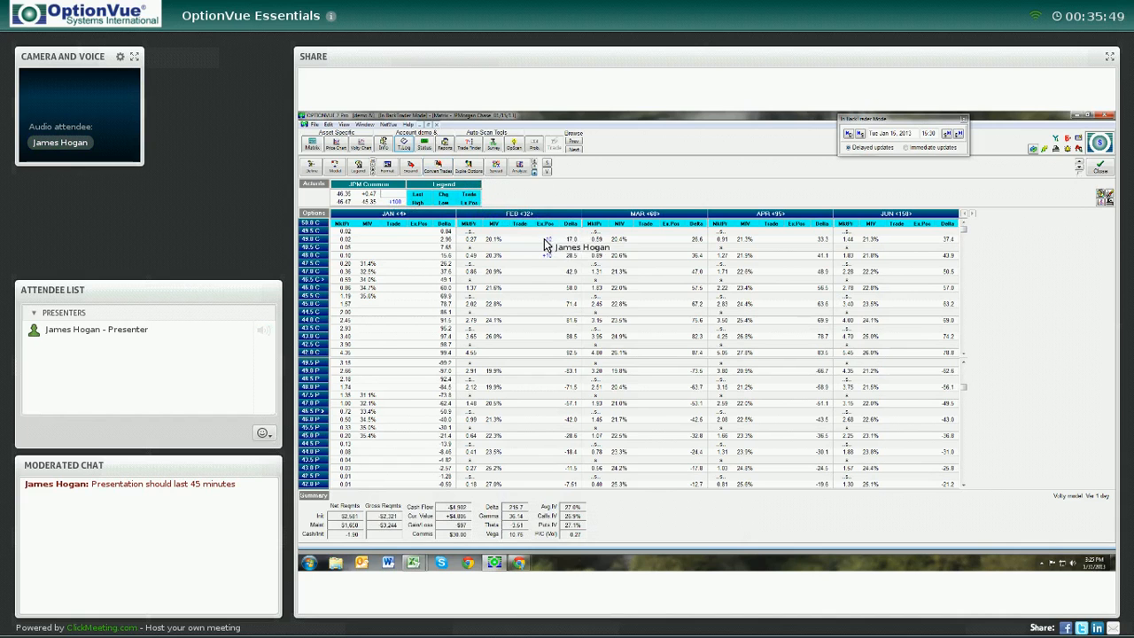
Open the transaction log and review the JPM stock and call spread entries, then confirm it
click(403, 145)
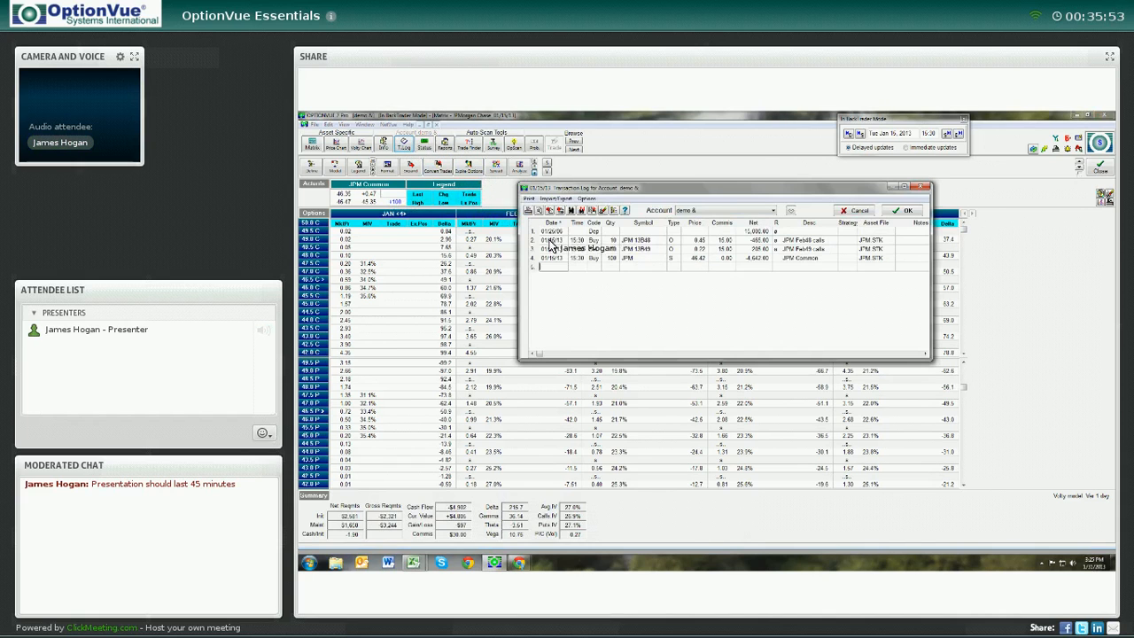
click(698, 258)
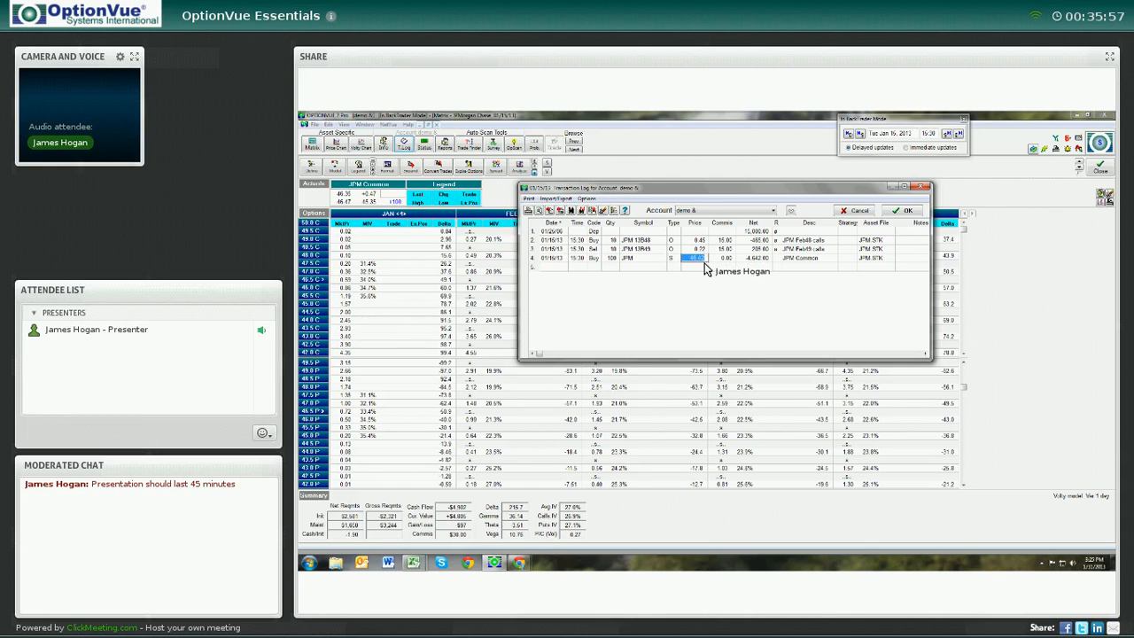
key(Tab)
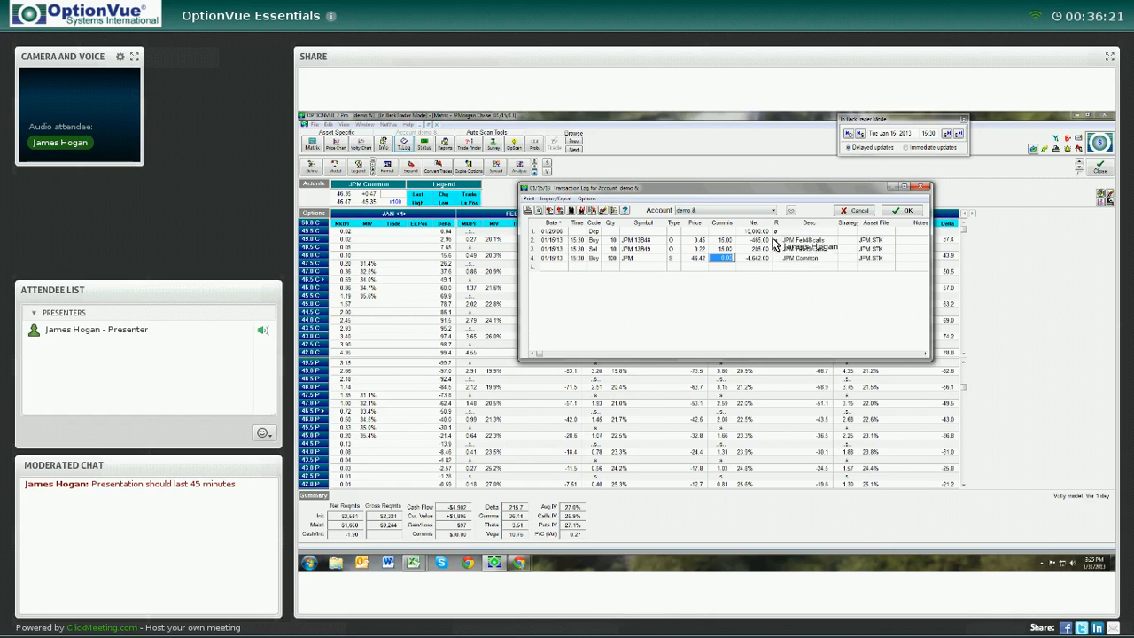
click(774, 240)
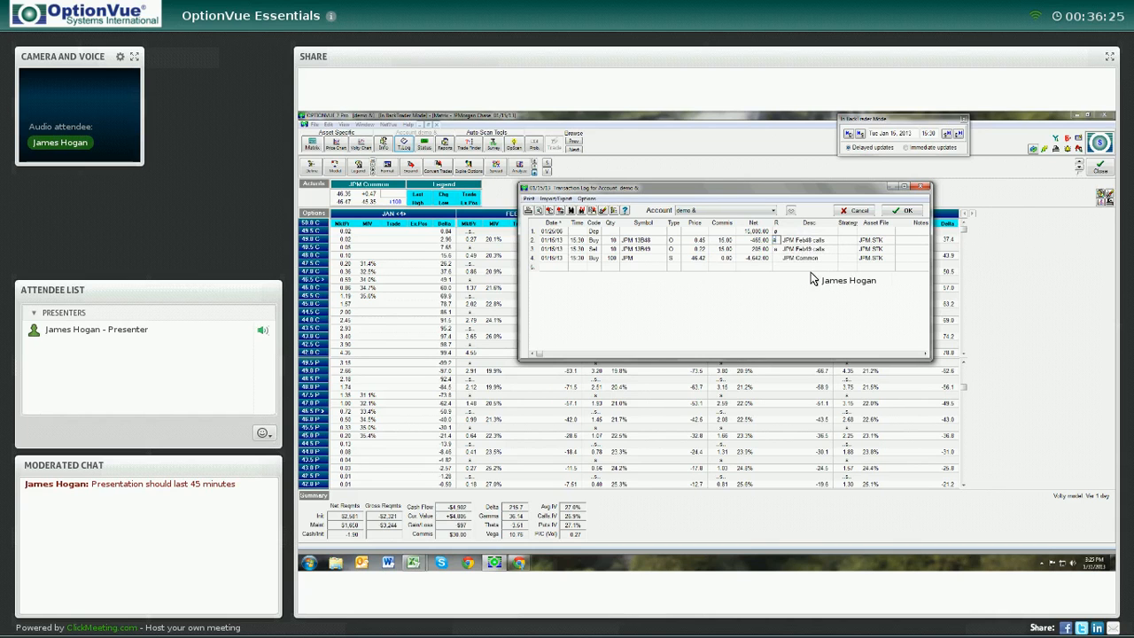
key(Down)
key(Down)
key(Up)
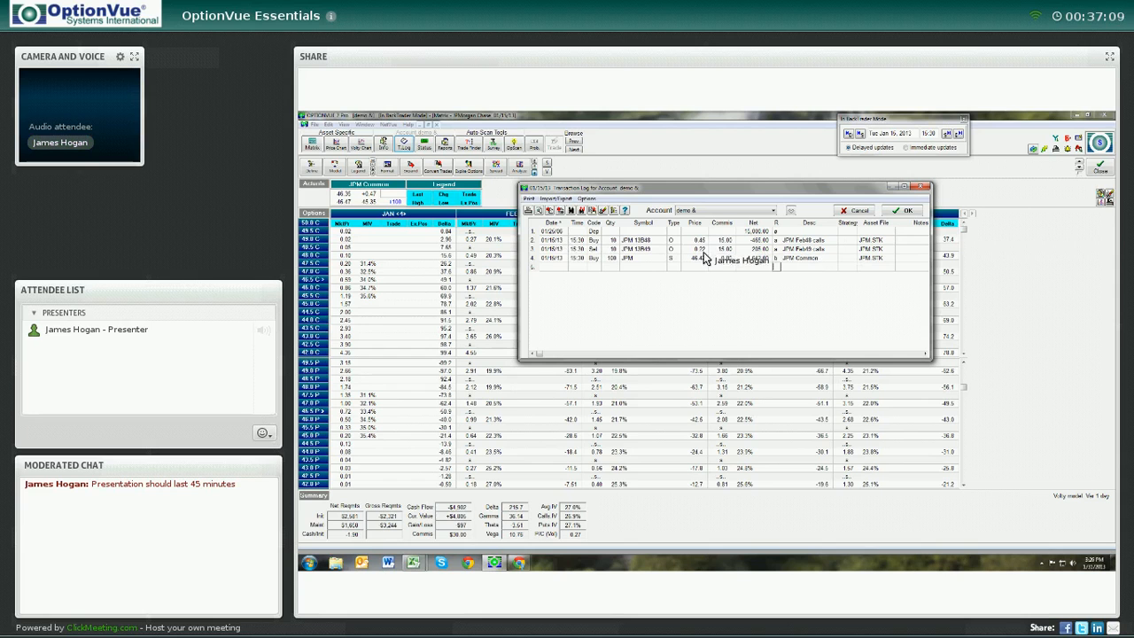
click(903, 210)
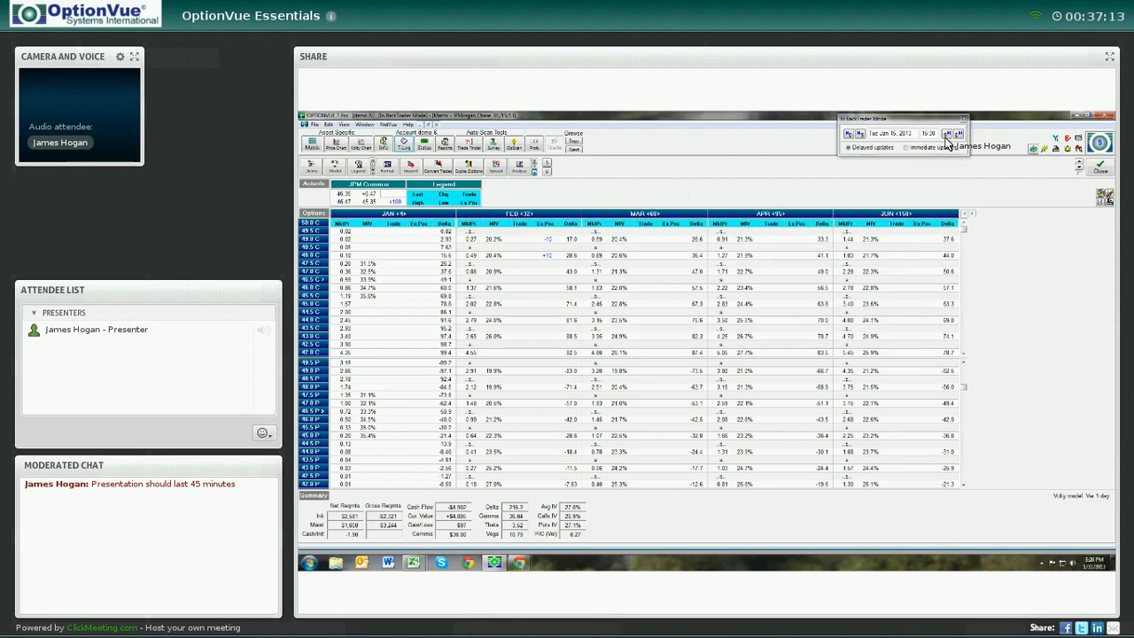
Exit BackTrader mode, confirming the closing prompt
click(963, 118)
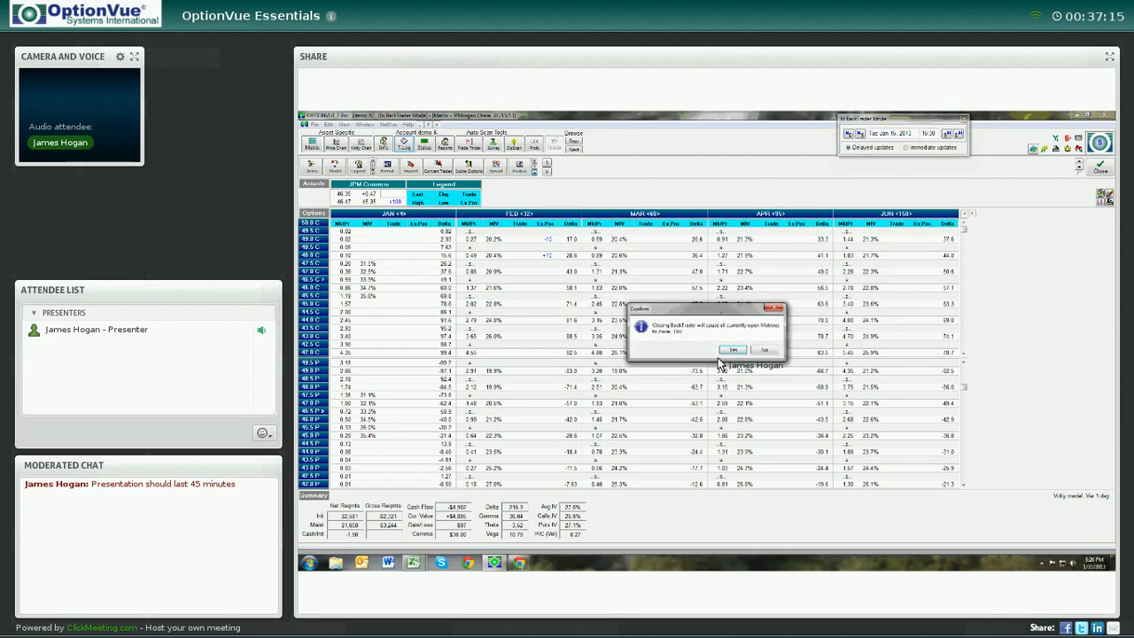
click(733, 351)
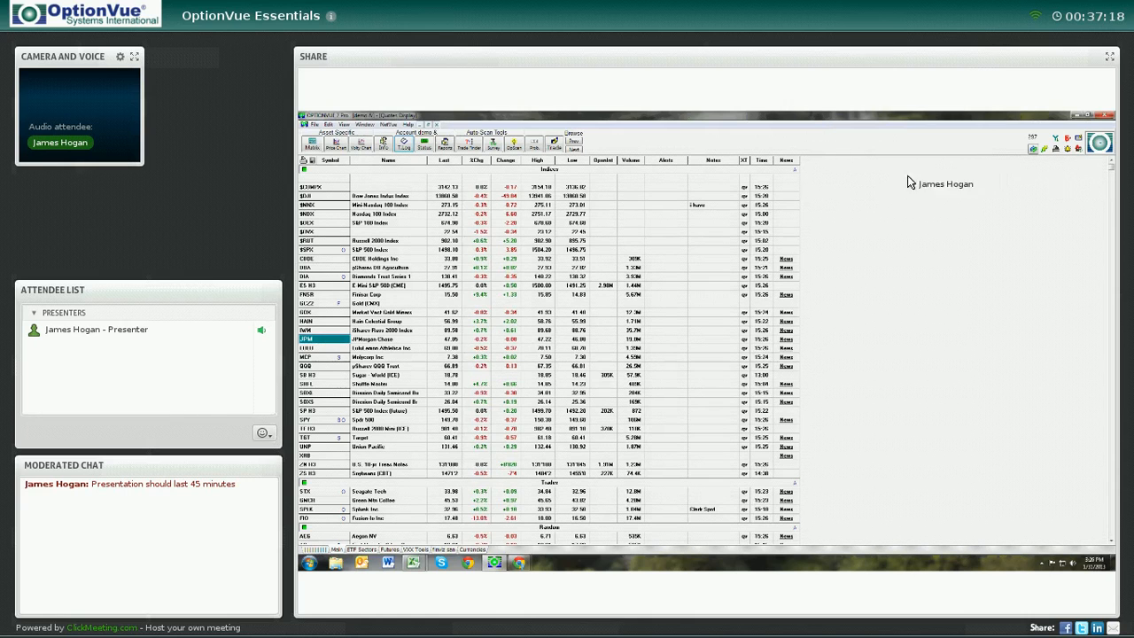
Open the account status window and check its transaction log, then close the log with OK
click(424, 144)
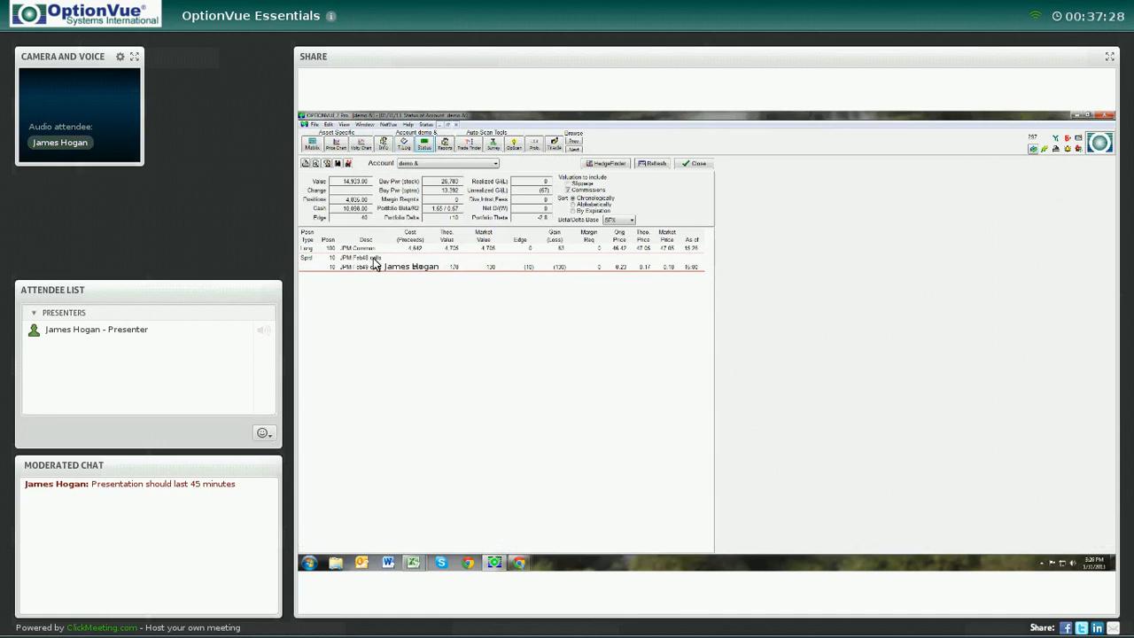
click(403, 147)
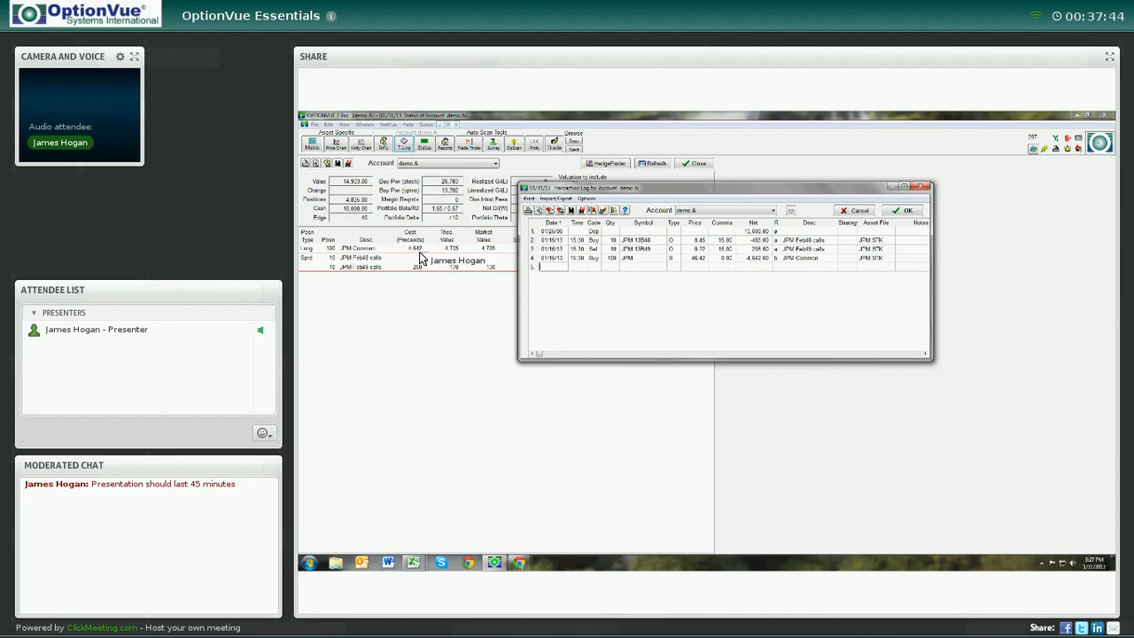
click(918, 215)
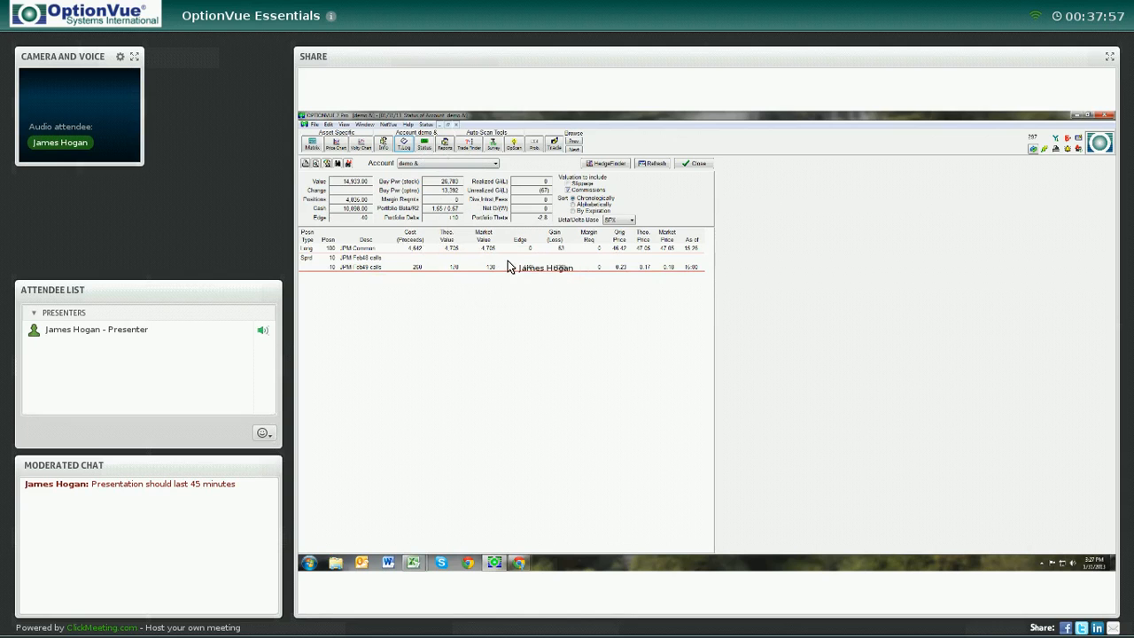
Set a new alert on the JPM Feb call spread position with an Objective % Gain trigger of 10.0%
right_click(508, 264)
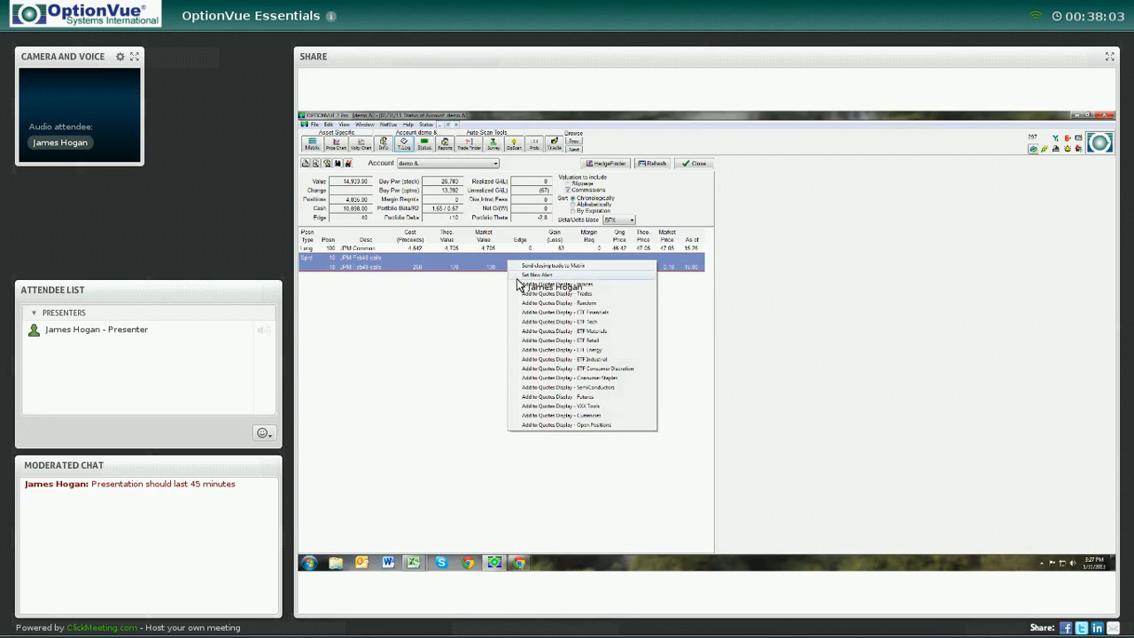
click(531, 275)
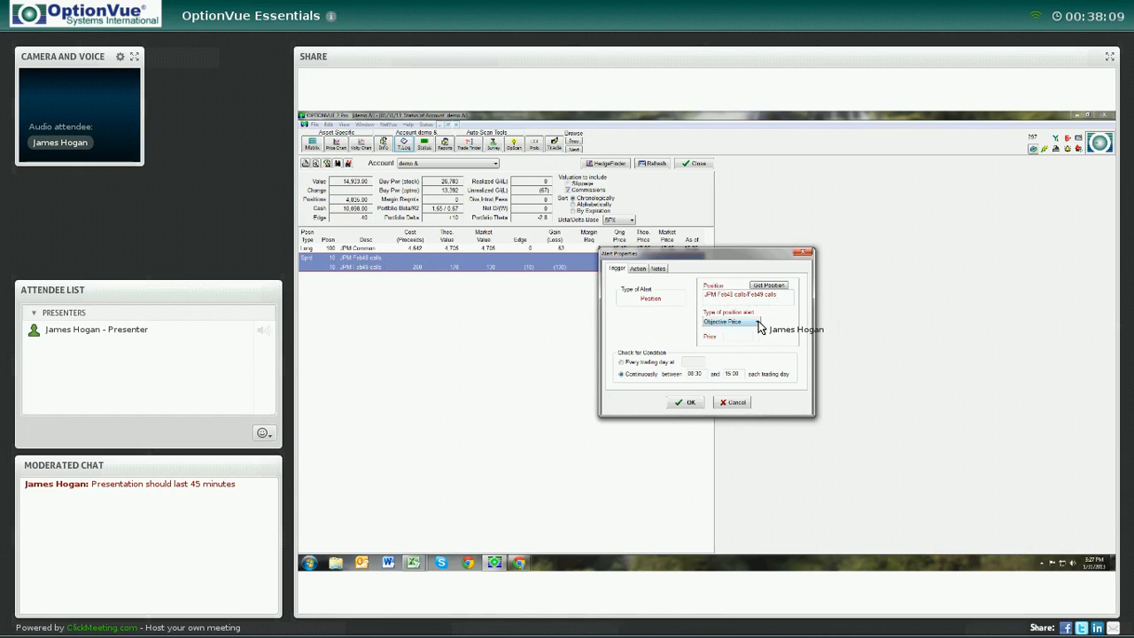
click(758, 322)
click(750, 343)
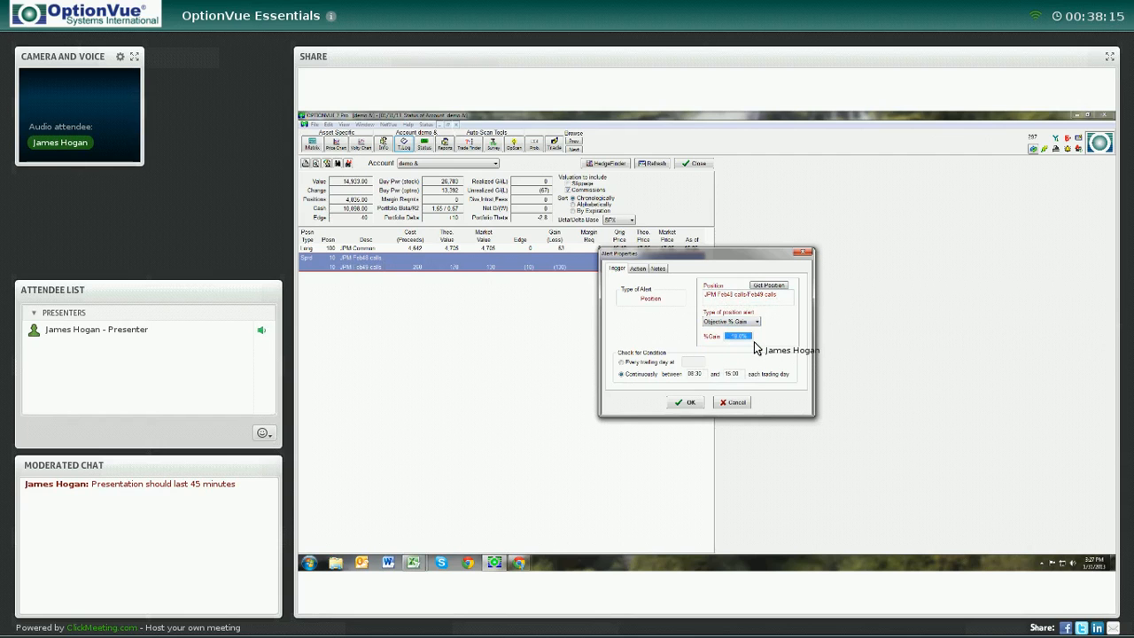
click(639, 271)
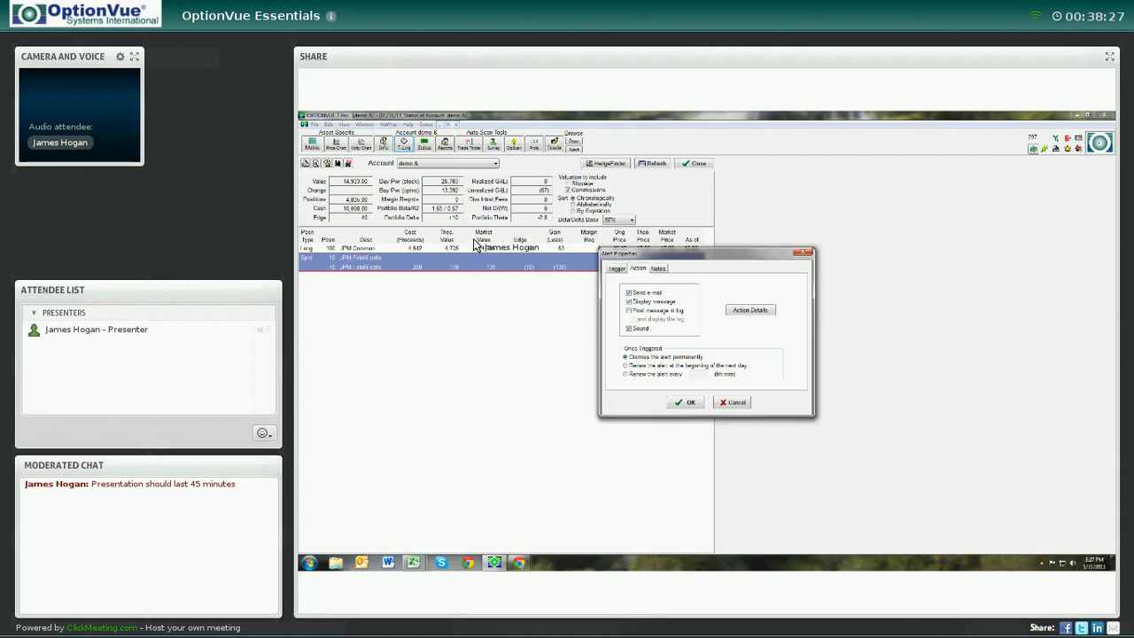
click(688, 403)
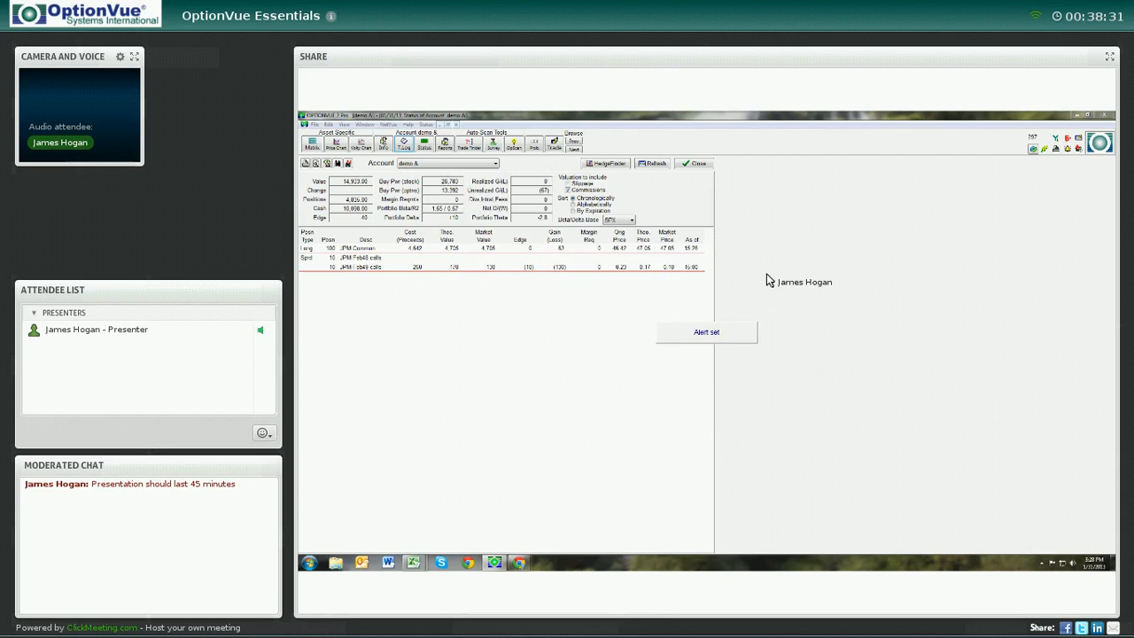
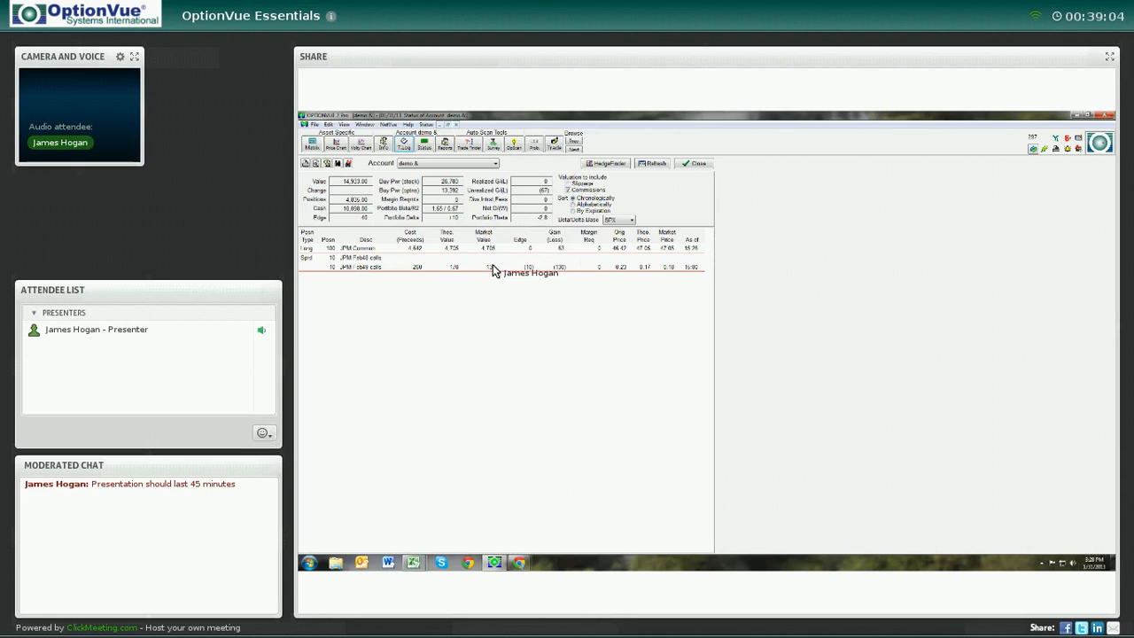
Open the JPM option matrix and display the profit/loss analysis graph for the call spread
click(311, 145)
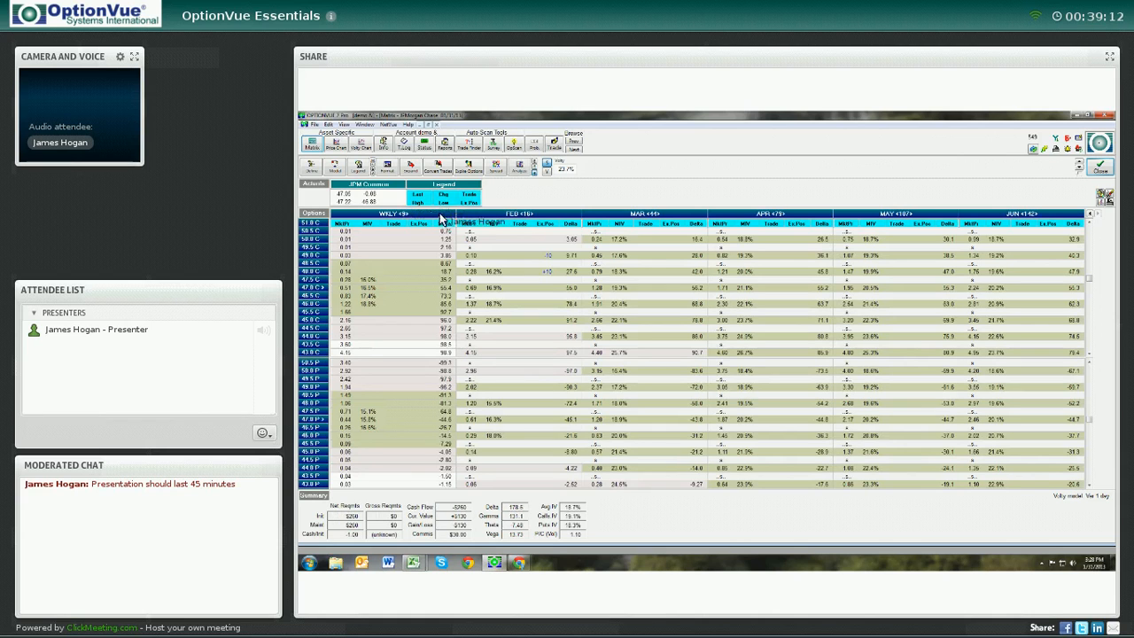
click(536, 215)
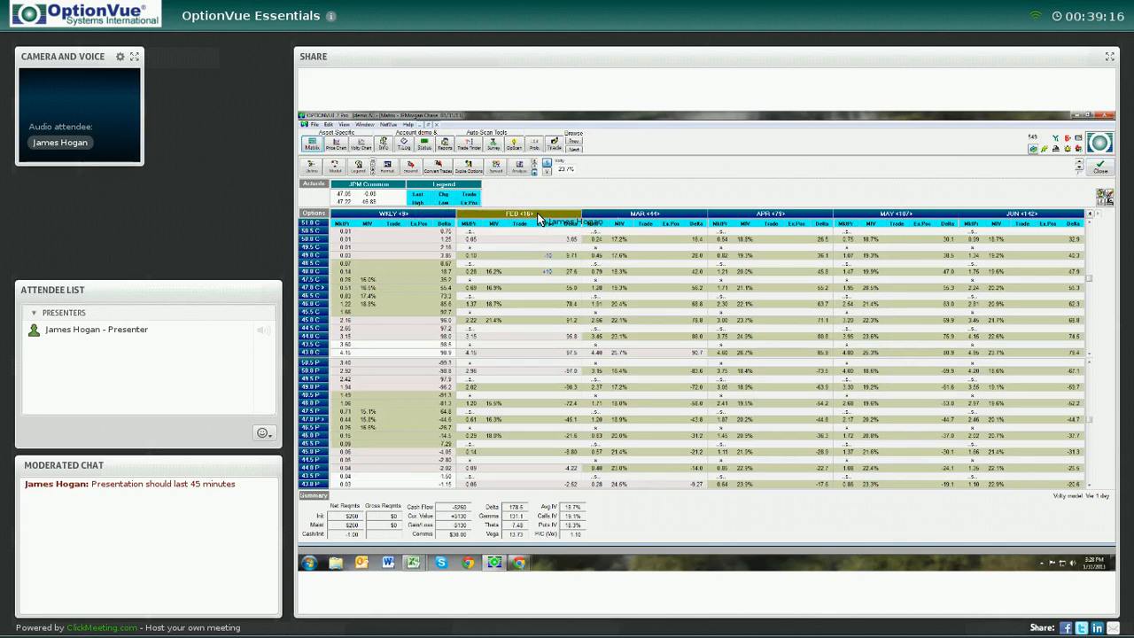
click(519, 167)
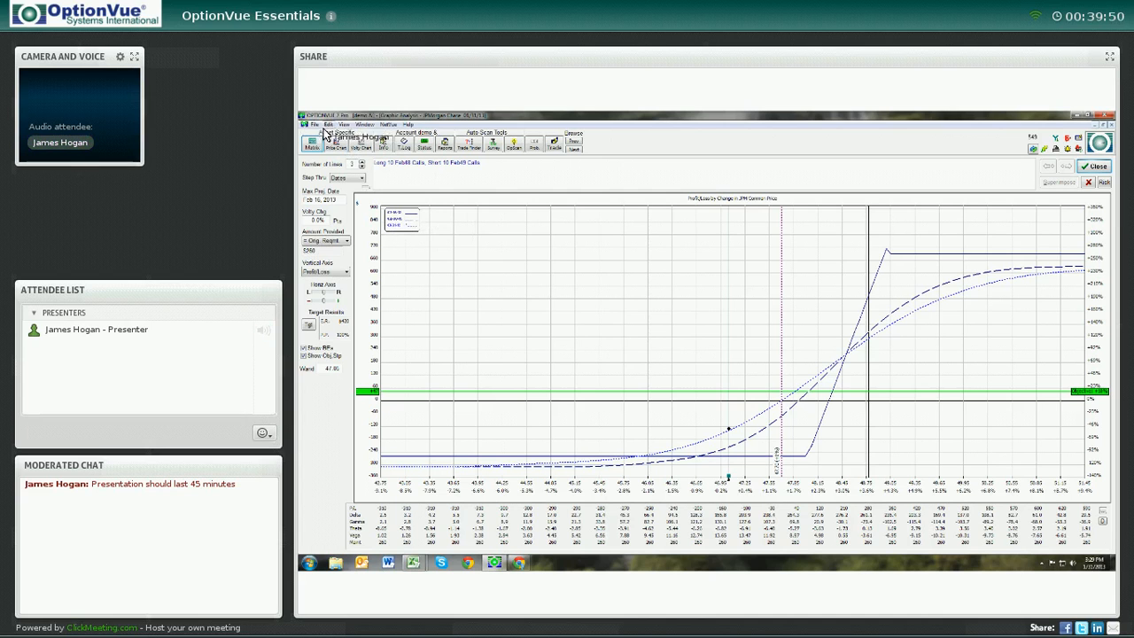
Review the projection dates and increase the number of projection lines on the graph
click(396, 226)
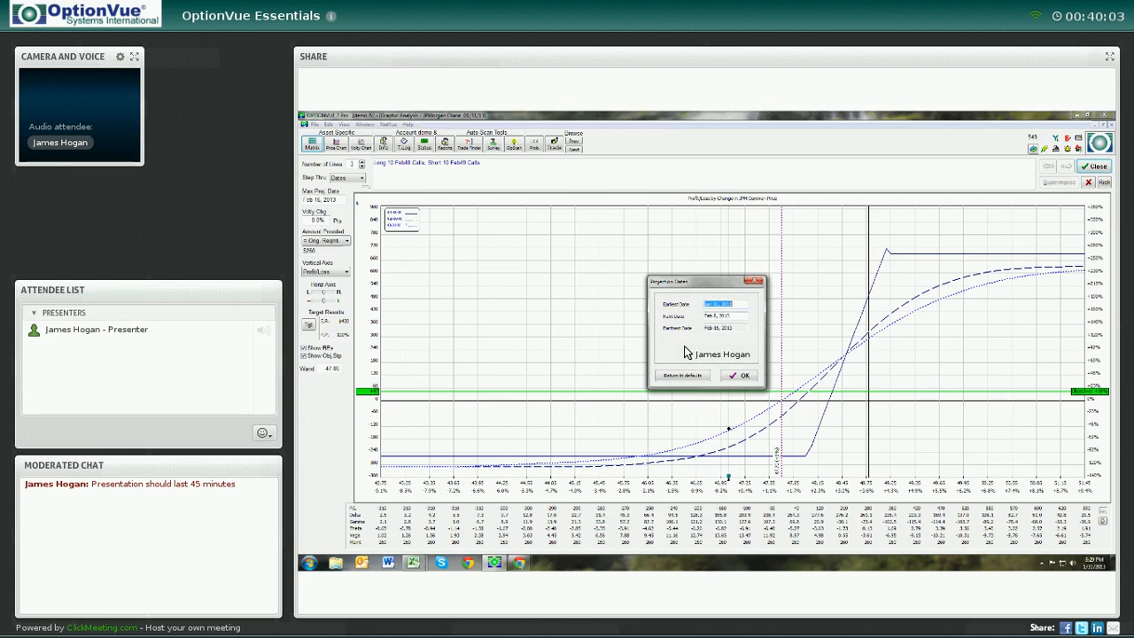
click(741, 377)
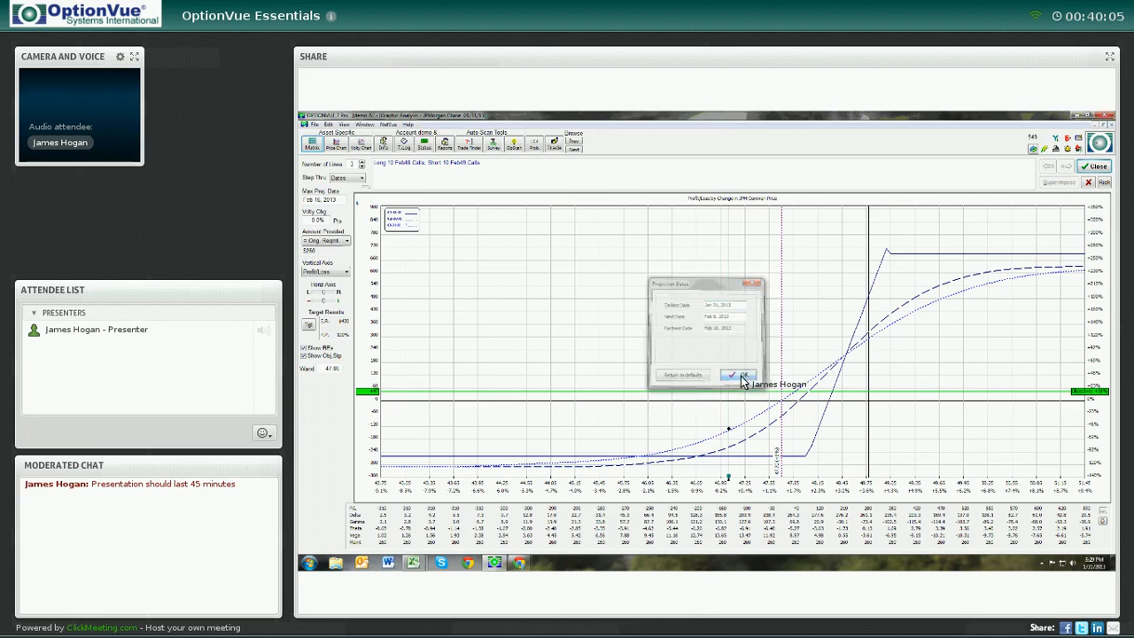
click(361, 165)
click(362, 165)
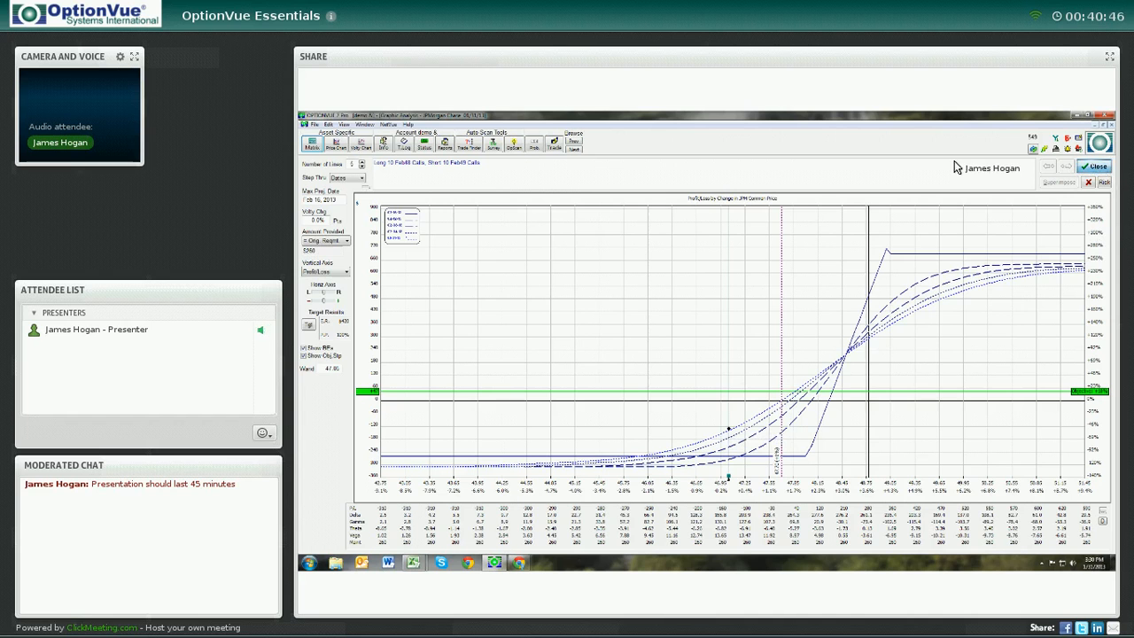
Close the analysis graph to the option matrix and reopen the analysis graph
click(1094, 167)
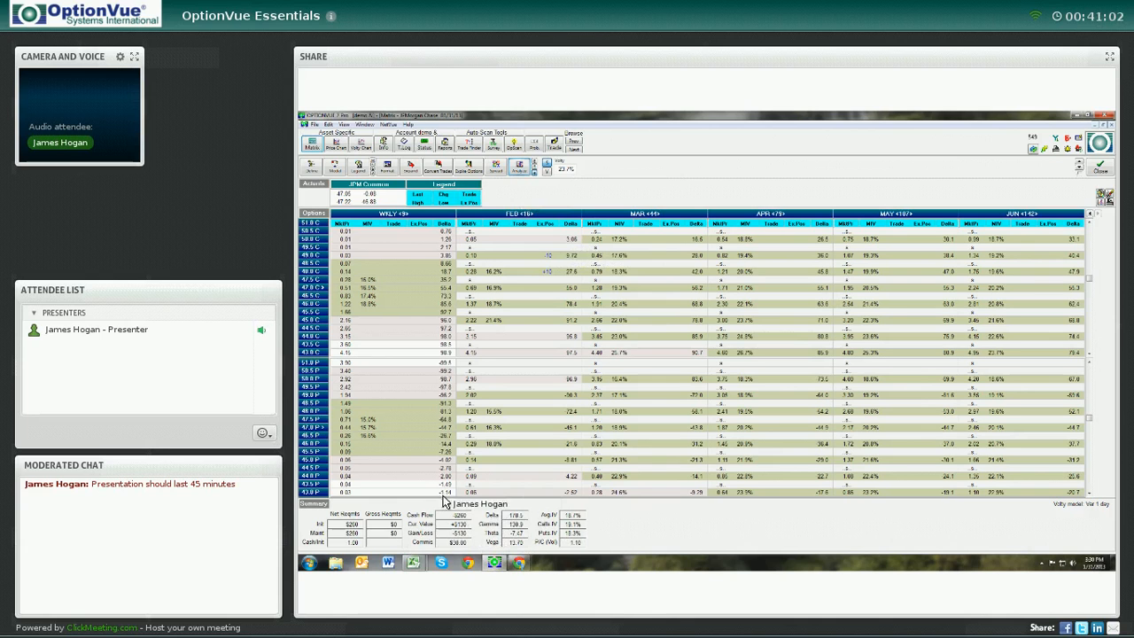
click(520, 167)
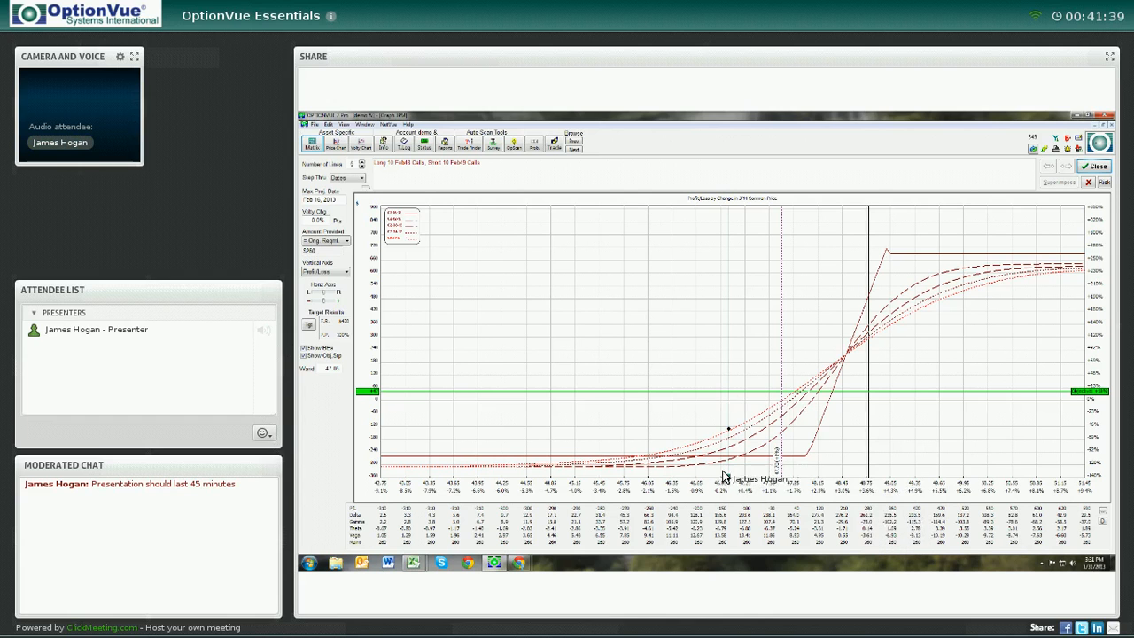
mouse_move(729, 479)
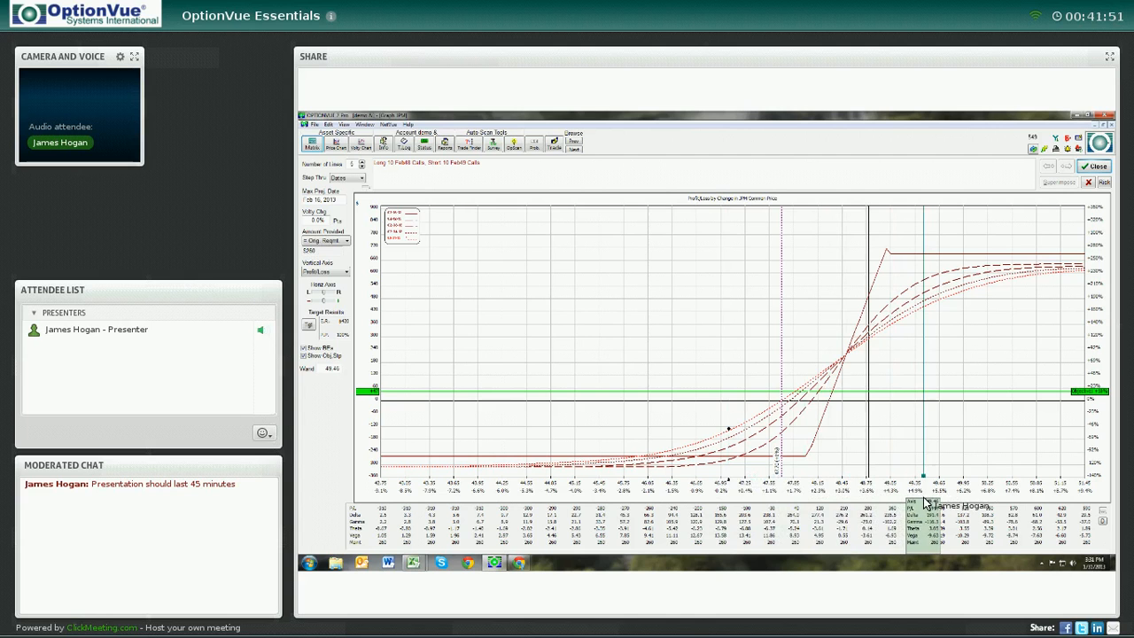
click(410, 220)
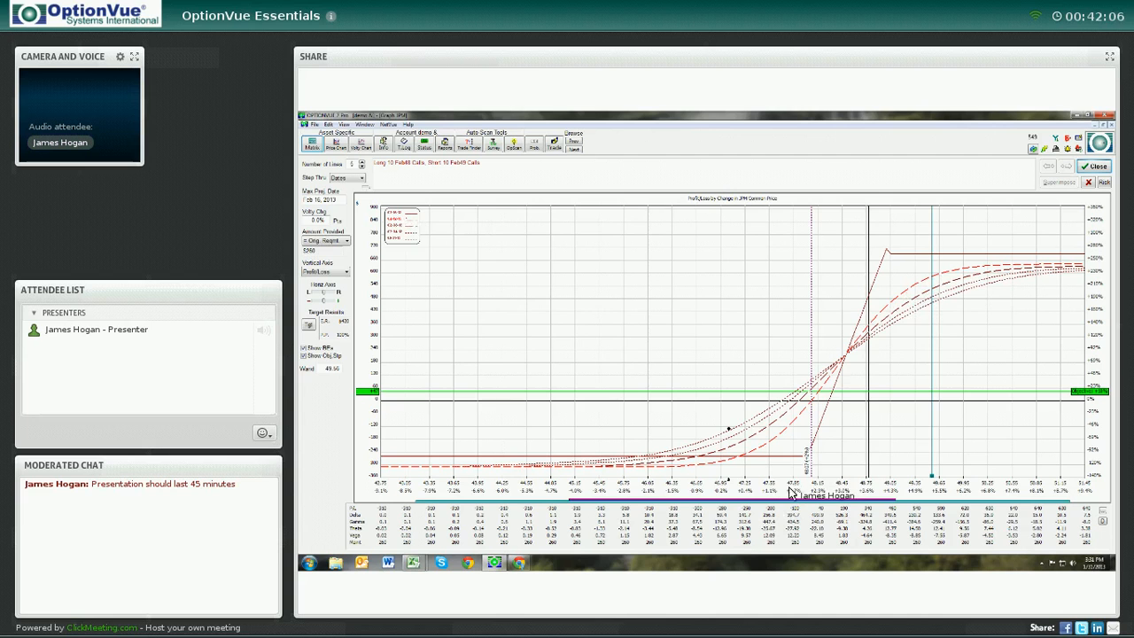
Drag the price marker along the graph to examine the projected profit/loss curves
click(931, 478)
mouse_move(935, 479)
mouse_down()
mouse_move(955, 479)
mouse_move(731, 487)
mouse_up()
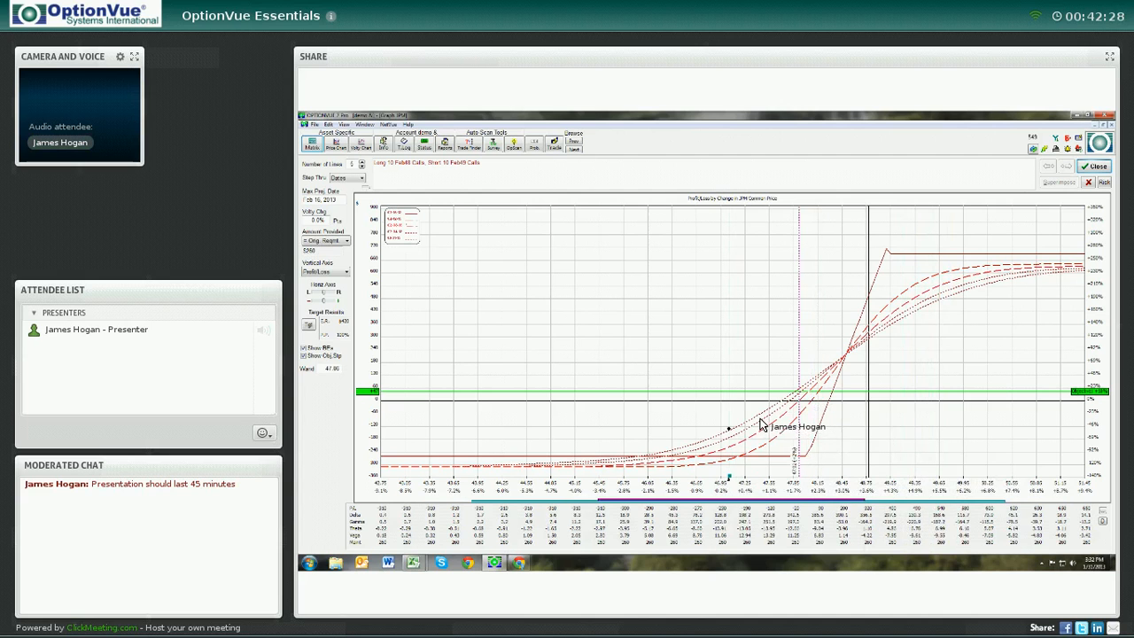
click(759, 420)
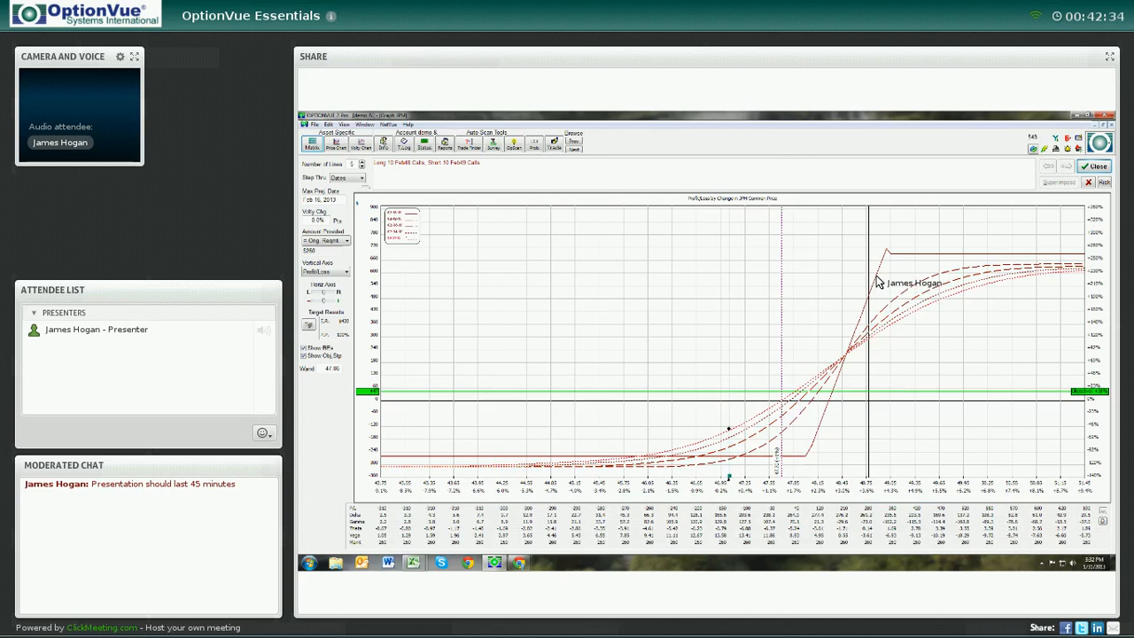
click(803, 463)
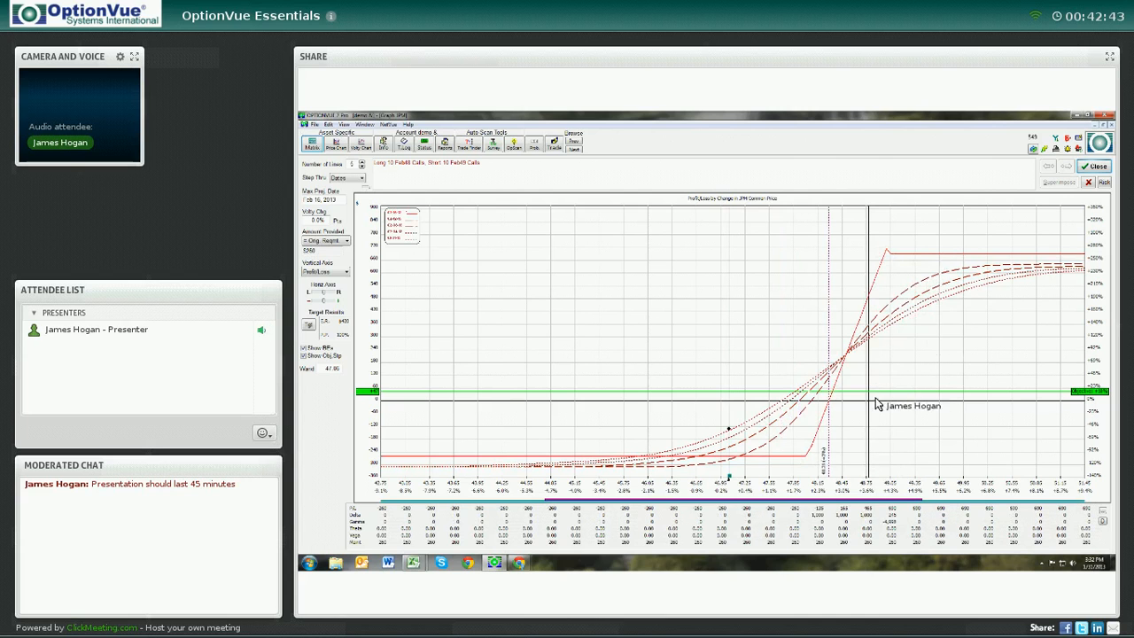
Clear the price and date from the target results settings
click(308, 325)
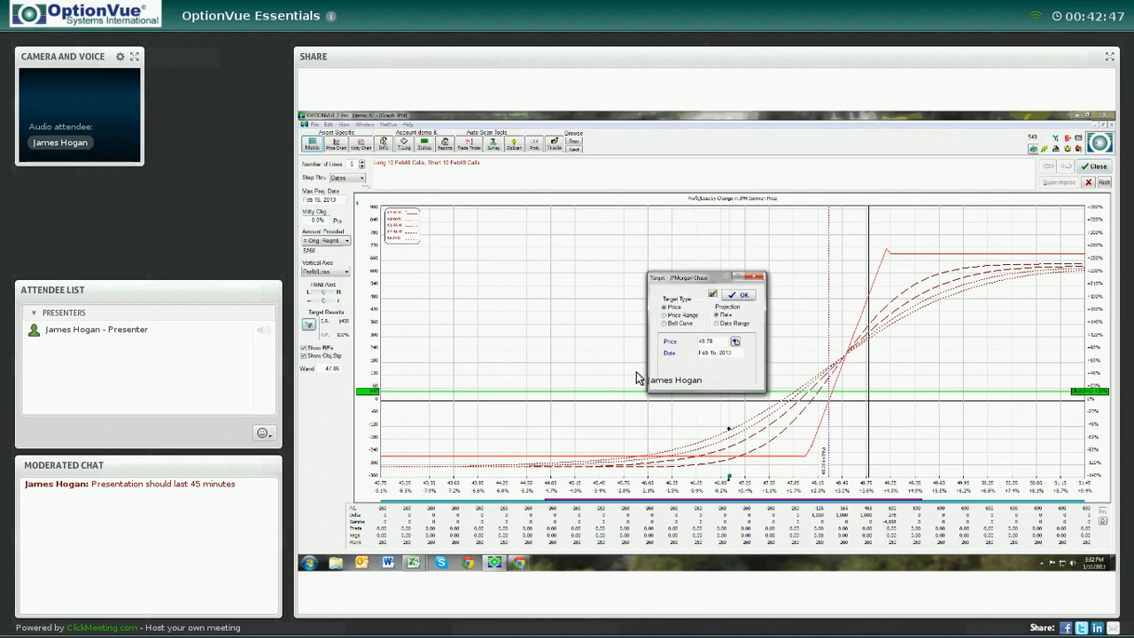
drag(682, 279, 655, 269)
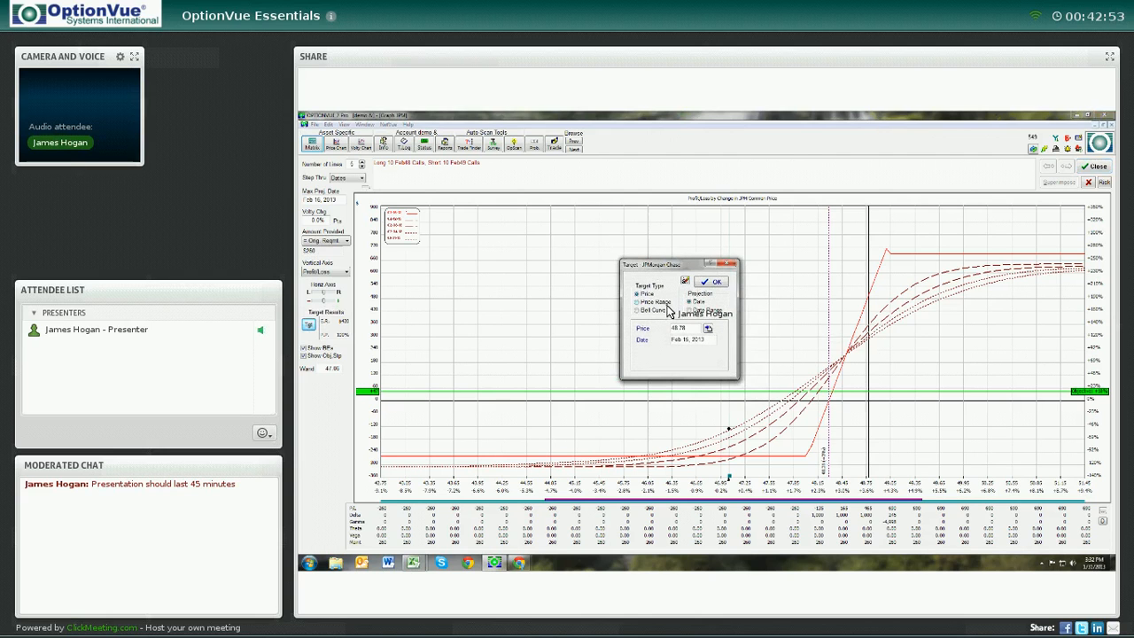
drag(689, 329, 643, 325)
key(Delete)
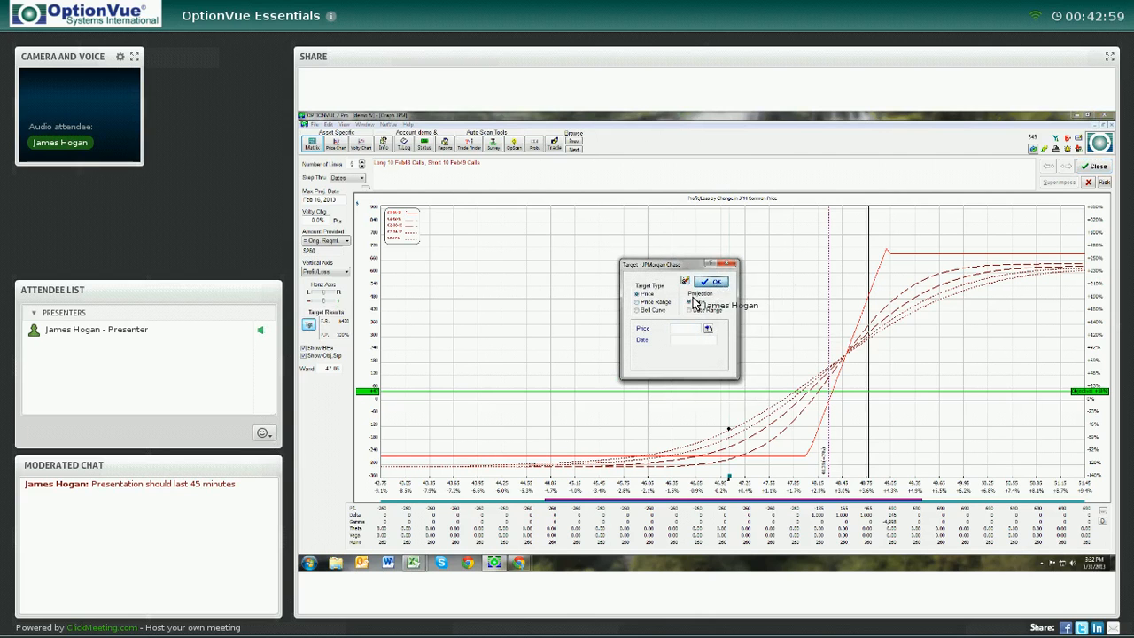
click(713, 283)
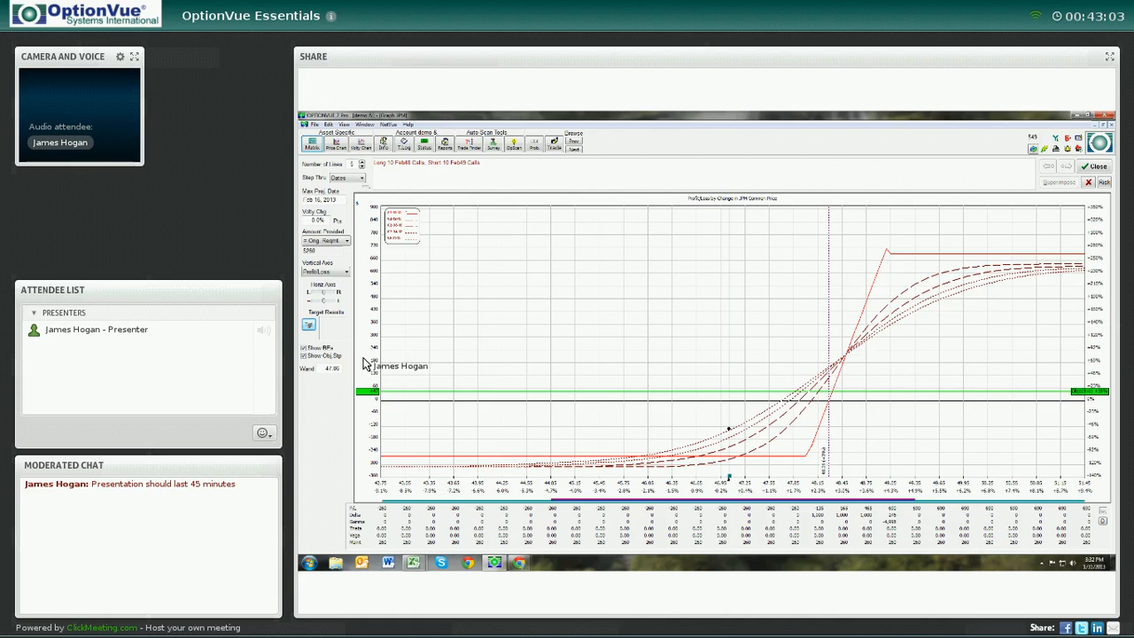
Set the horizontal axis interval to 0.75
click(326, 317)
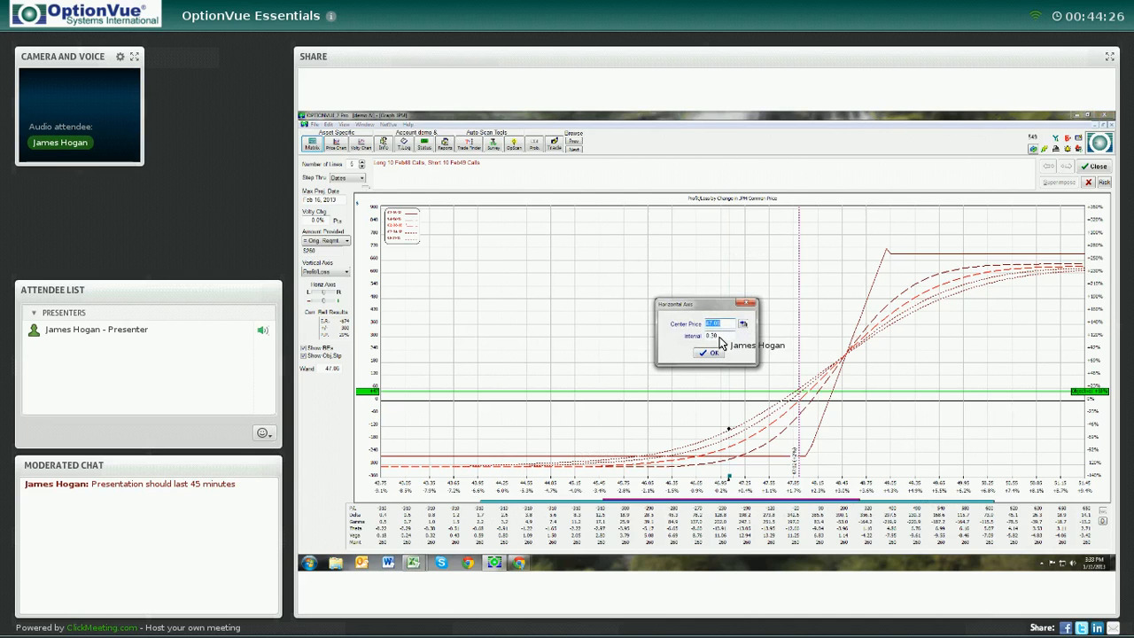
key(Tab)
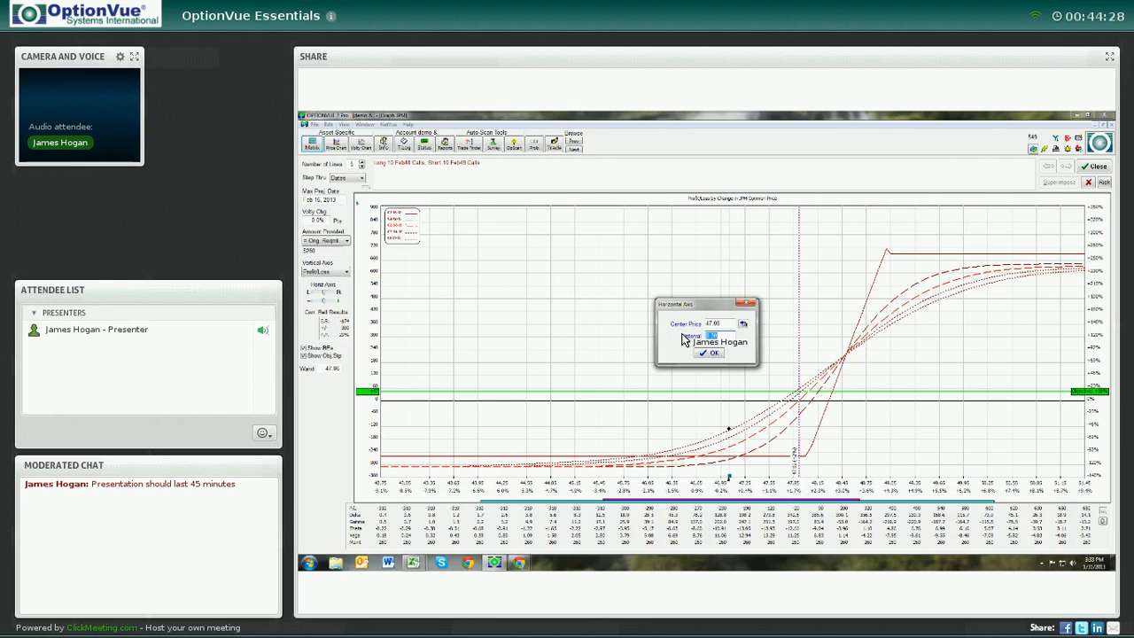
text(75)
click(708, 354)
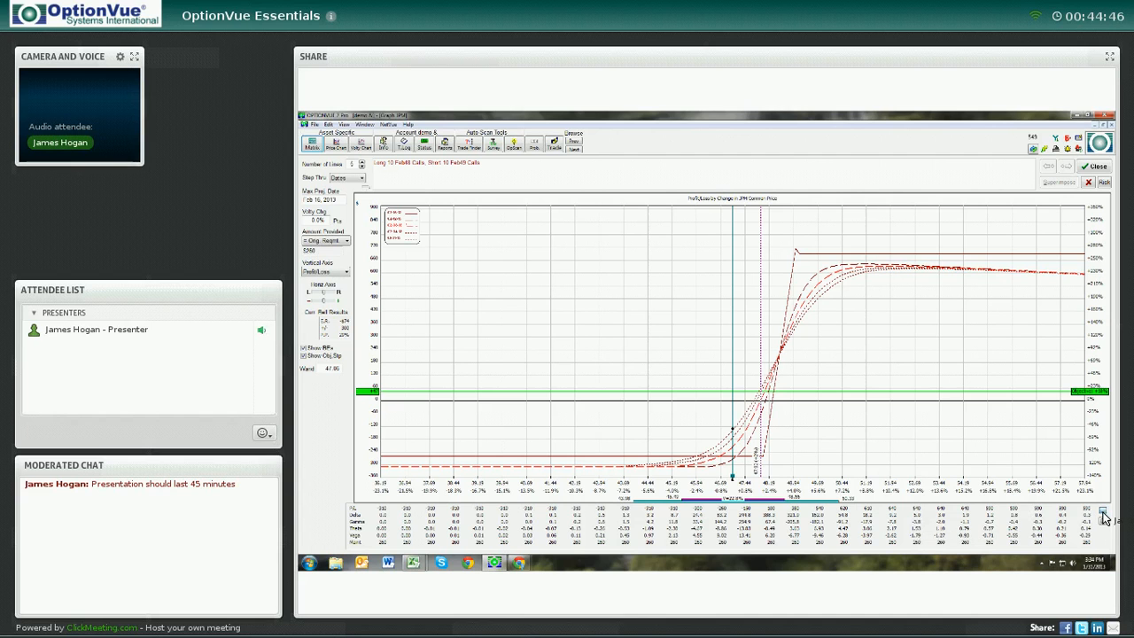
Open the detailed analysis and set the projected price to 50
click(1104, 514)
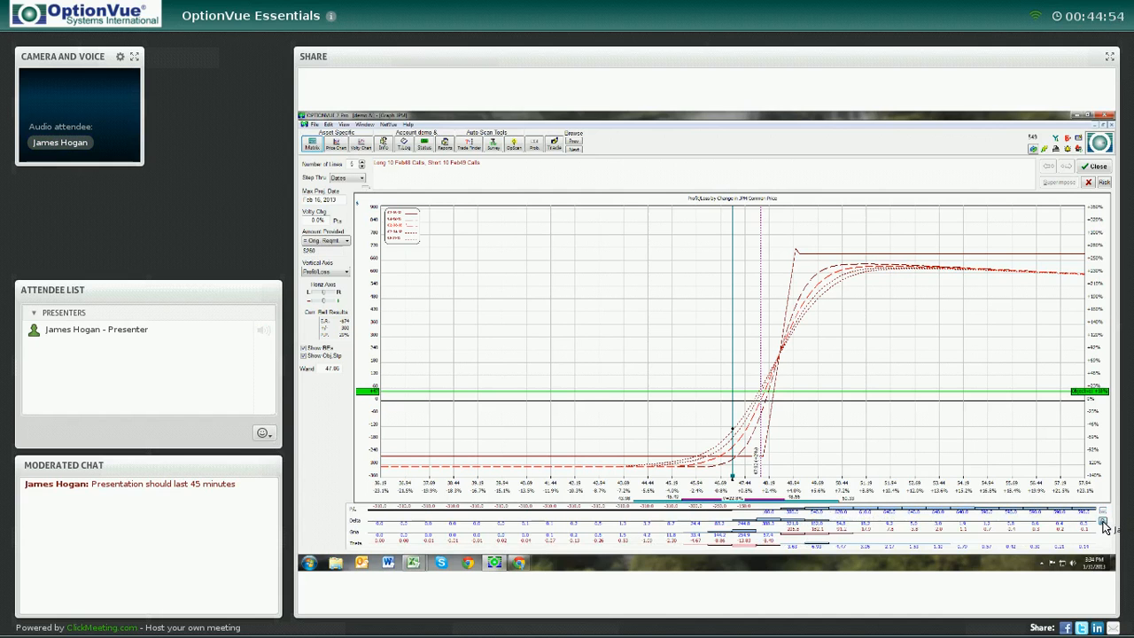
click(1103, 523)
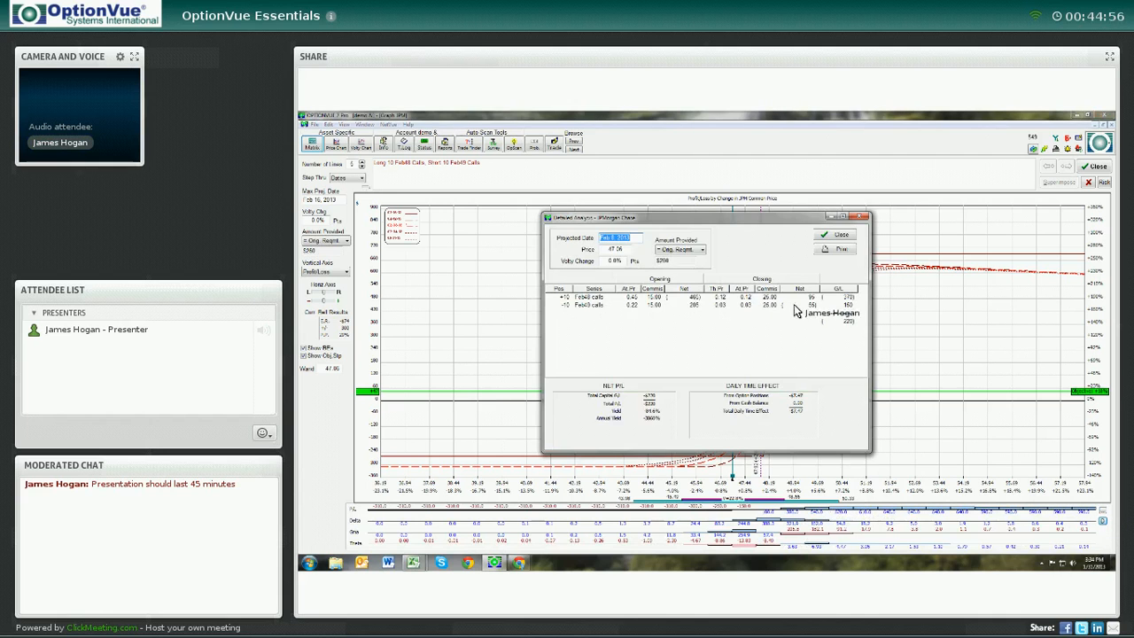
drag(701, 221, 737, 224)
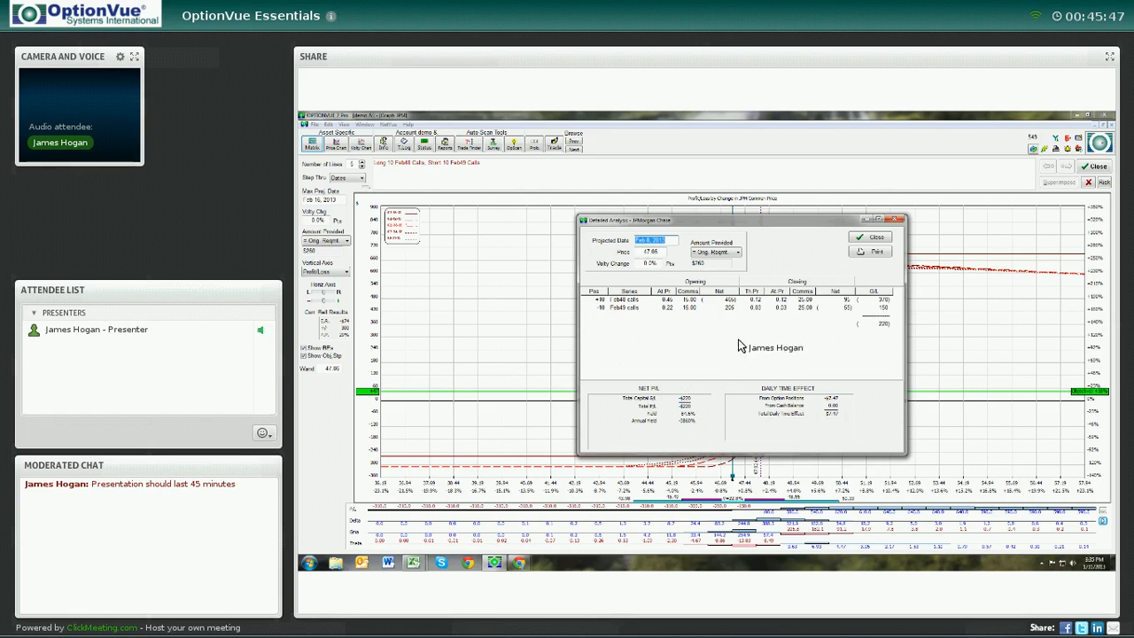
key(Tab)
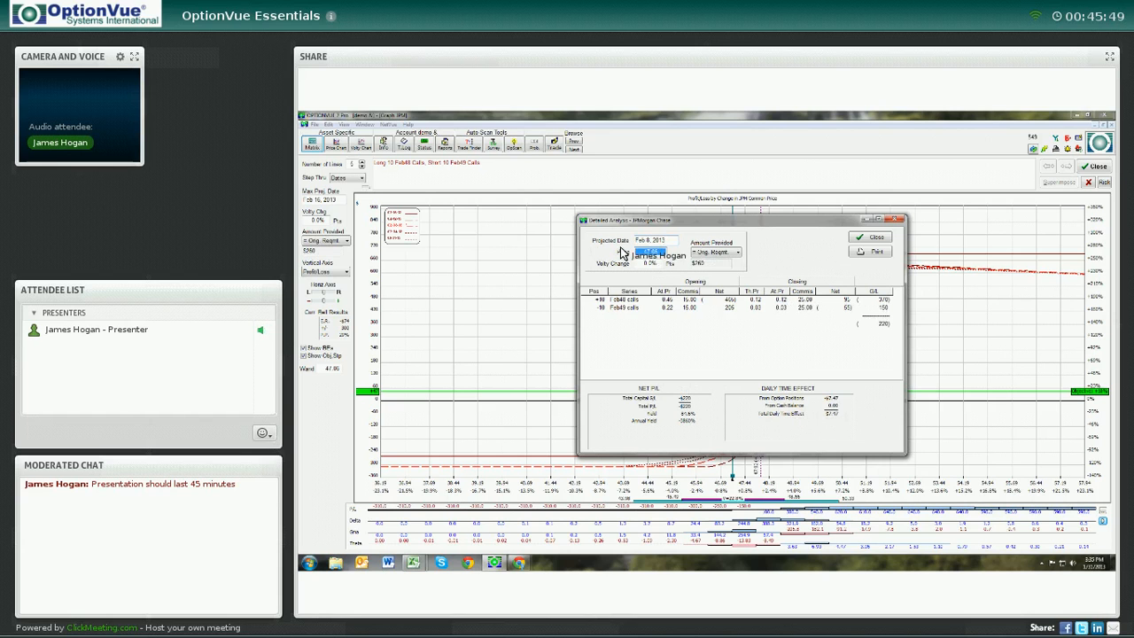
text(50)
key(Return)
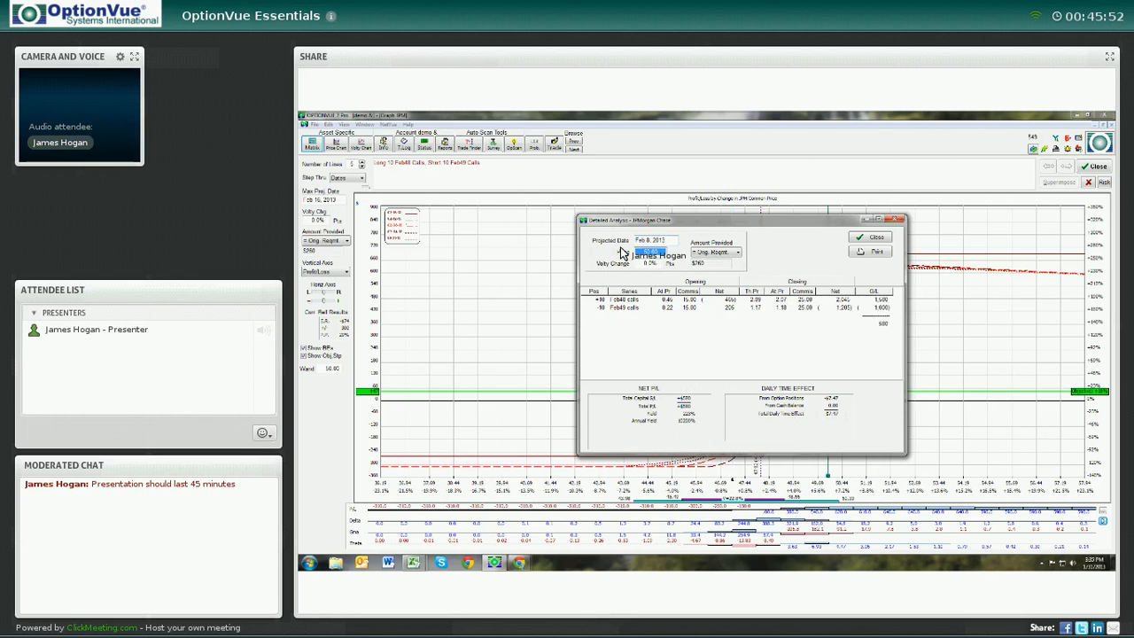
Set the volatility change to -10% and close the detailed analysis
click(669, 243)
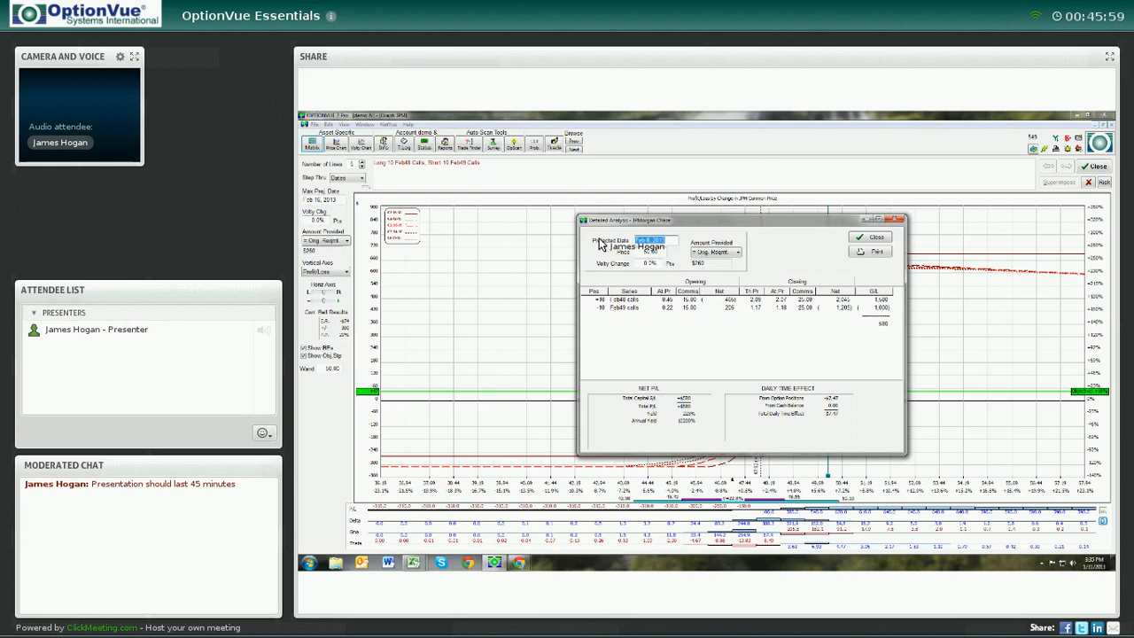
click(644, 264)
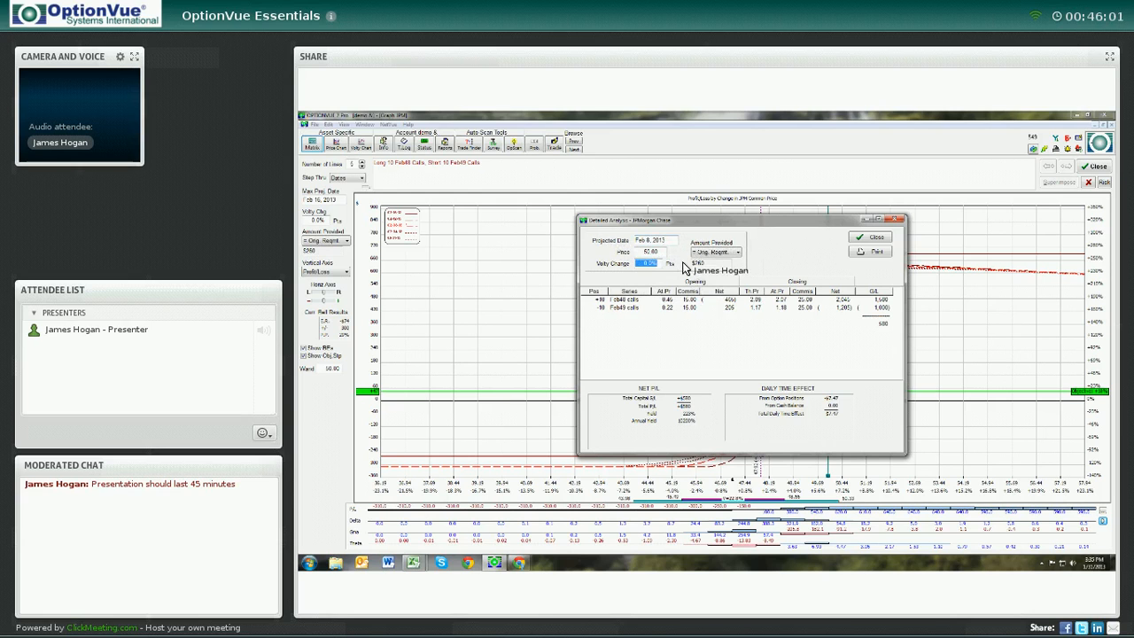
text(-10)
key(Return)
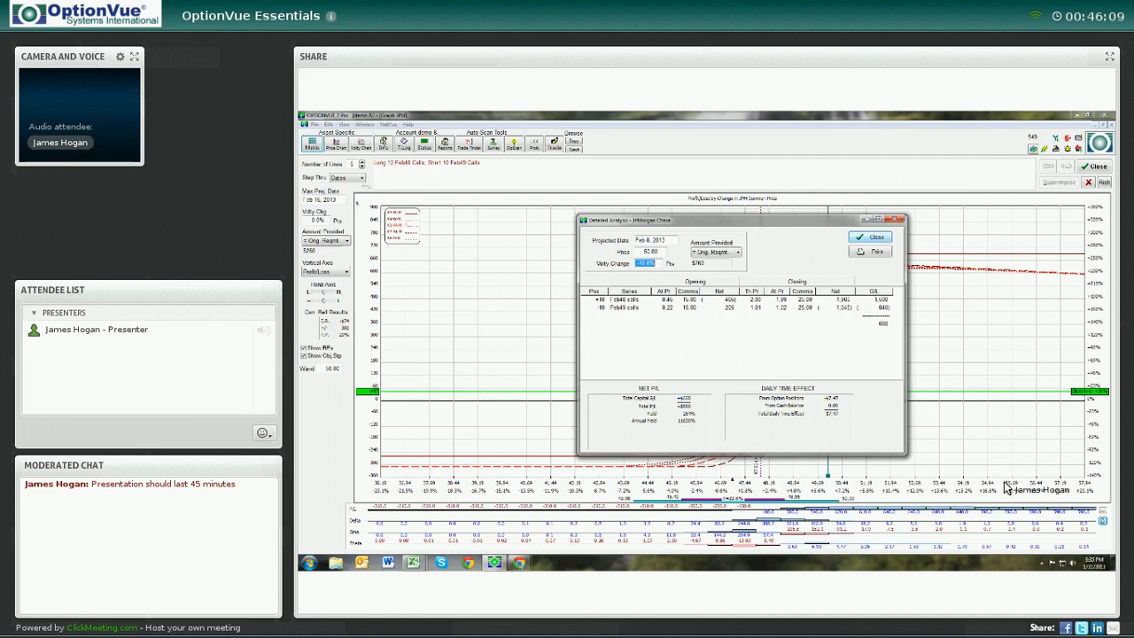
click(878, 240)
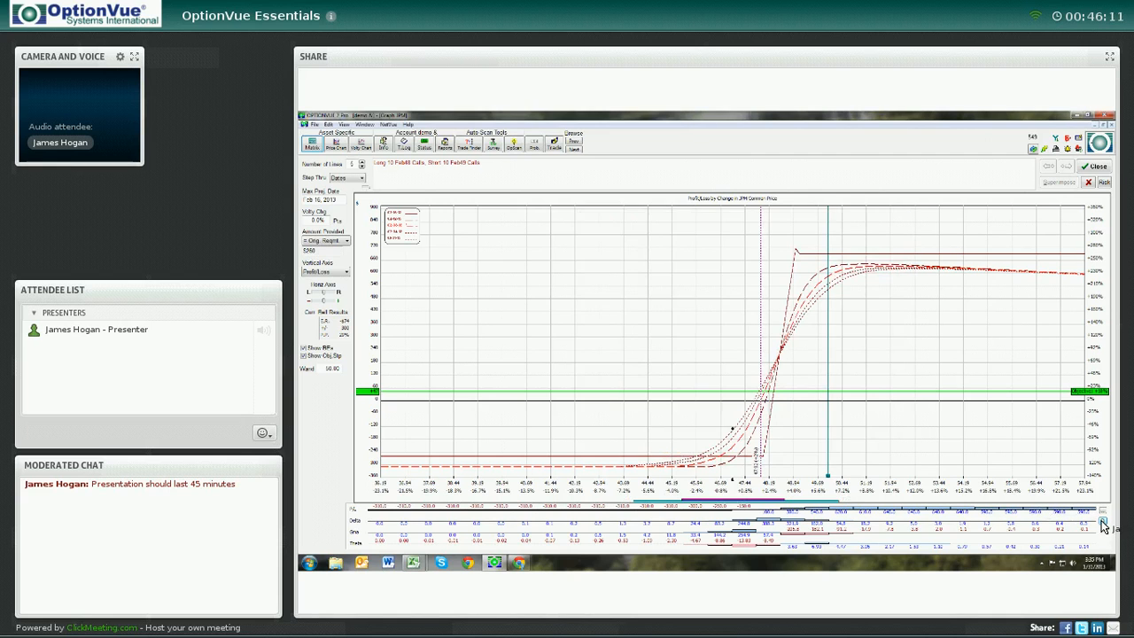
Open the detailed analysis of the position, review it, and close it to return to the matrix
click(1101, 524)
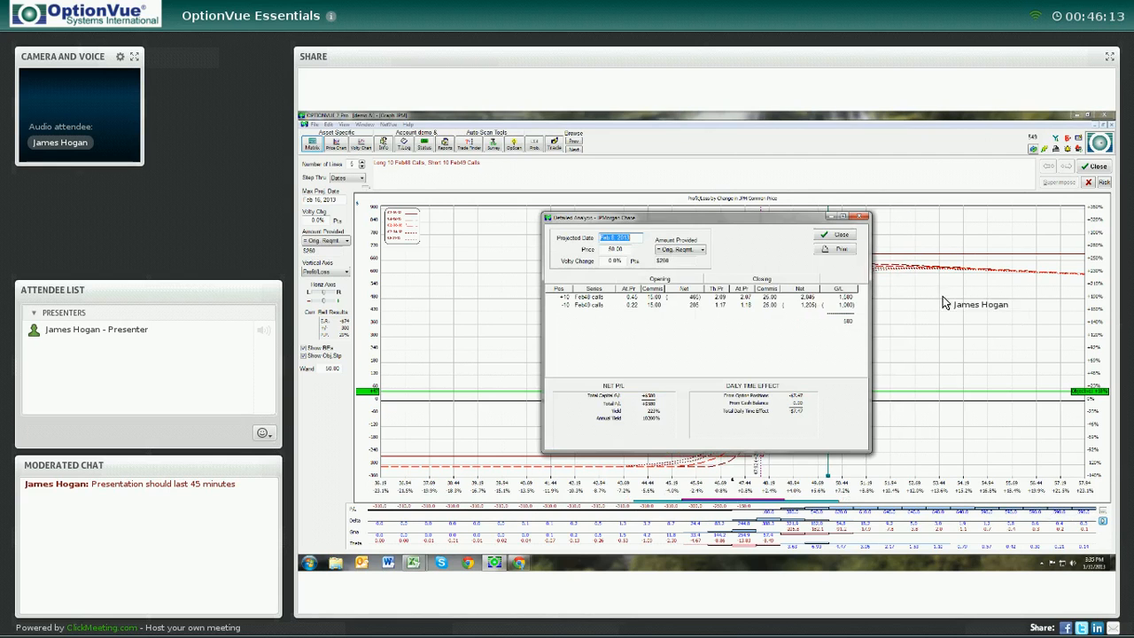
click(864, 217)
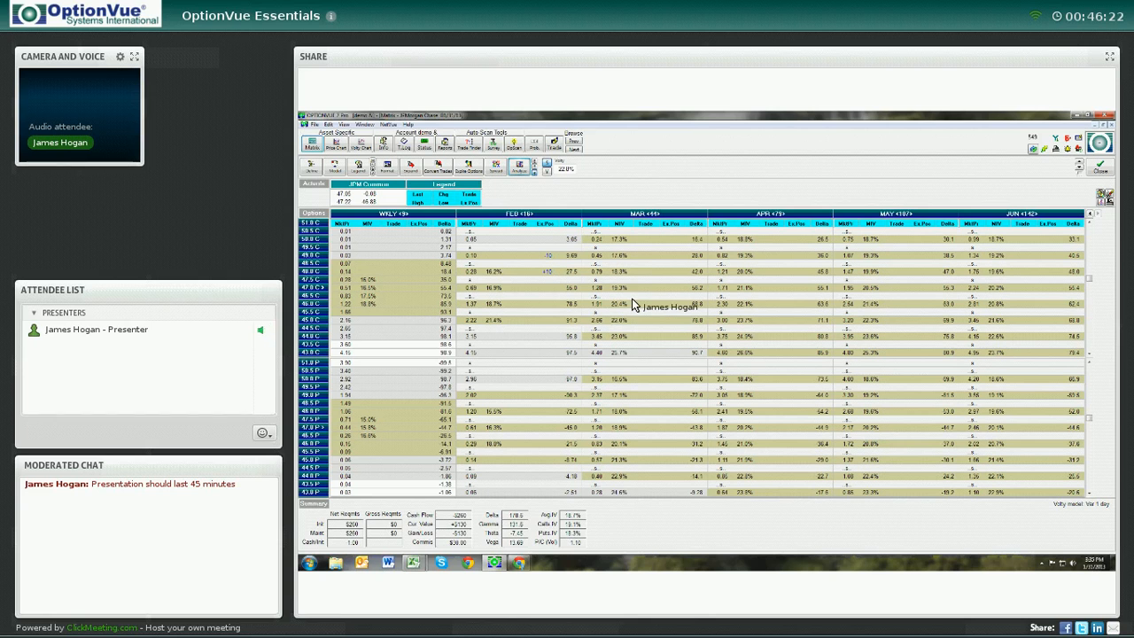
Enter hypothetical Feb put trades in the matrix: buy 10 Feb 45 puts and sell 10 Feb 44 puts
click(546, 461)
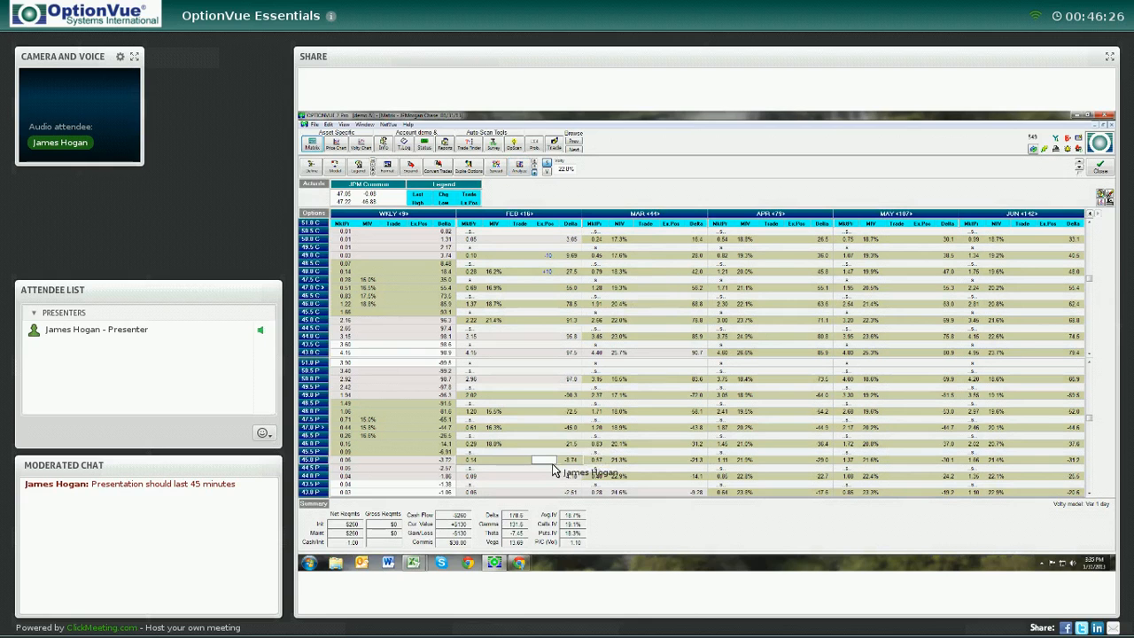
key(Return)
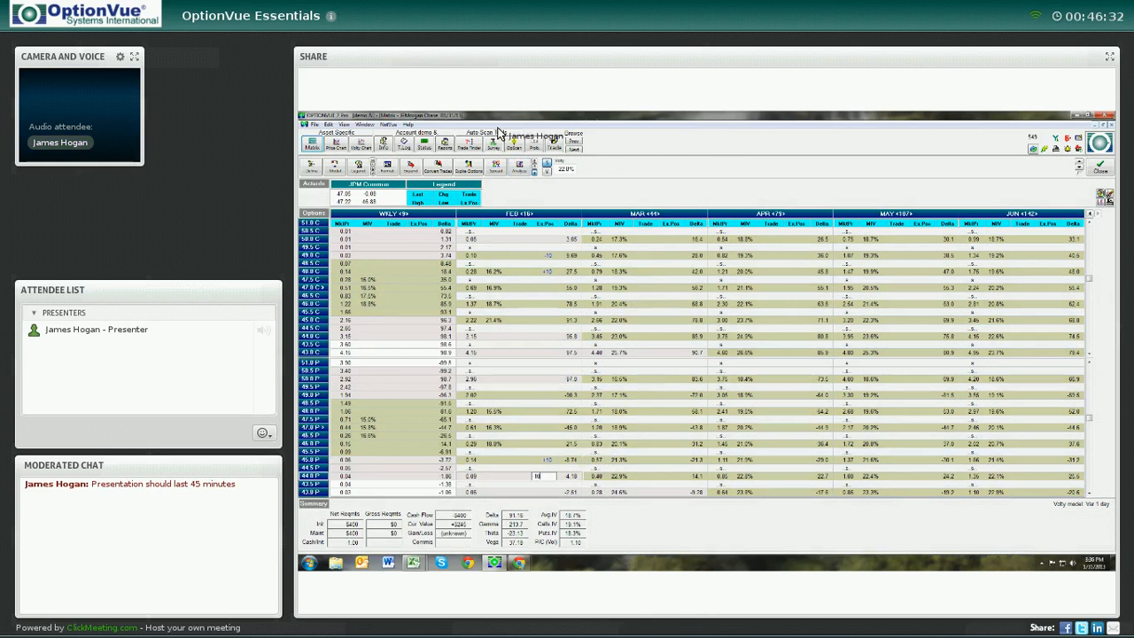
key(BackSpace)
key(BackSpace)
click(551, 461)
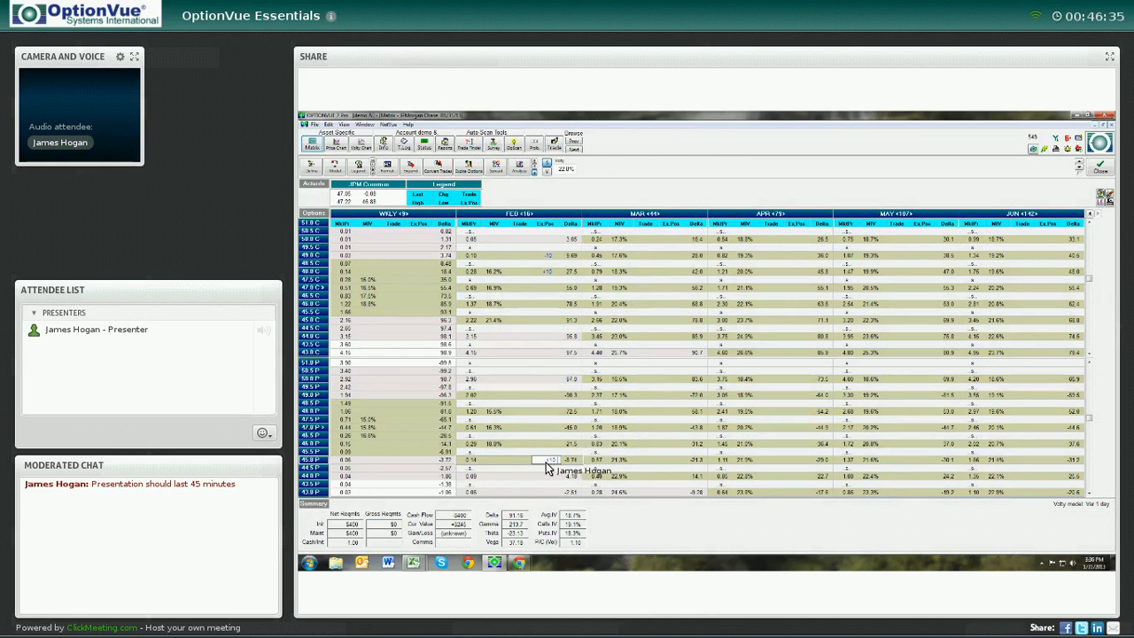
click(521, 460)
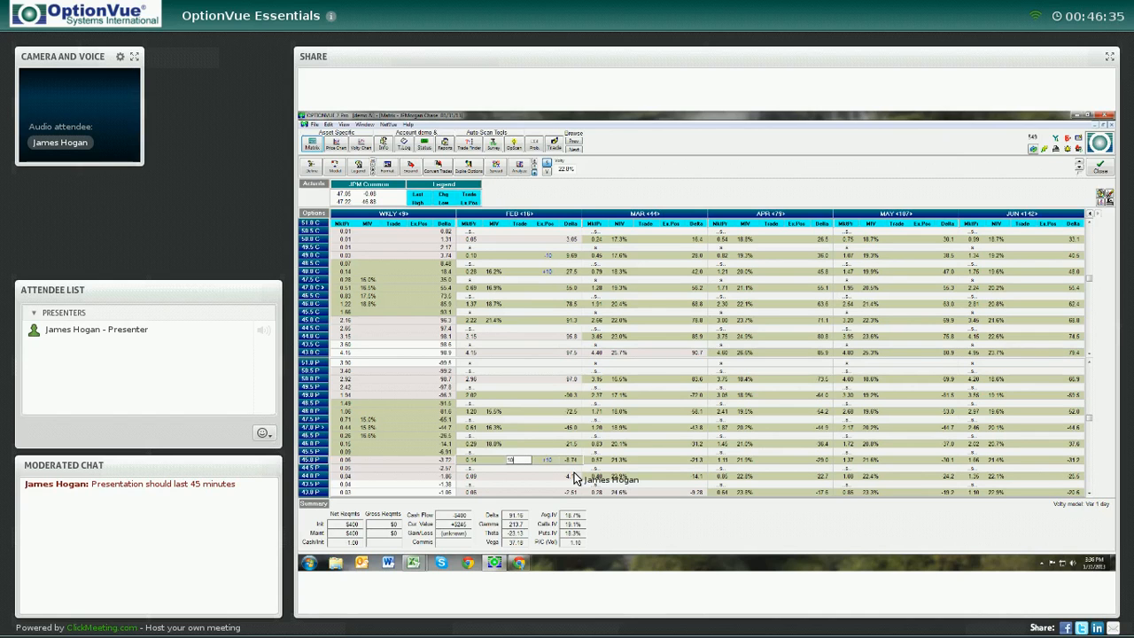
key(Return)
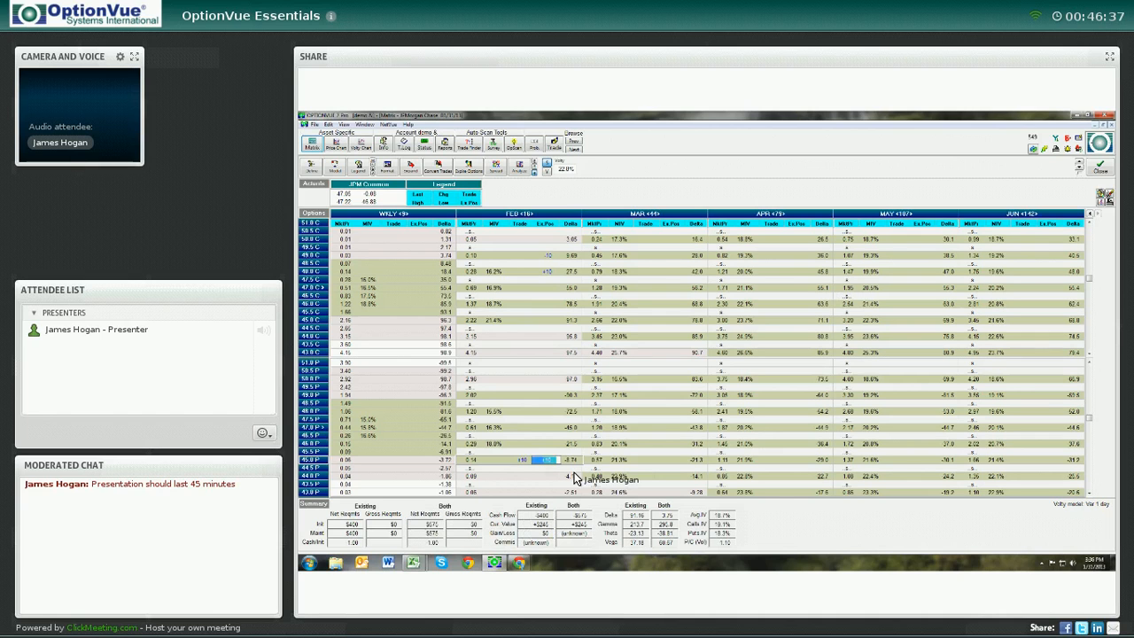
key(Delete)
key(Down)
key(Down)
key(Left)
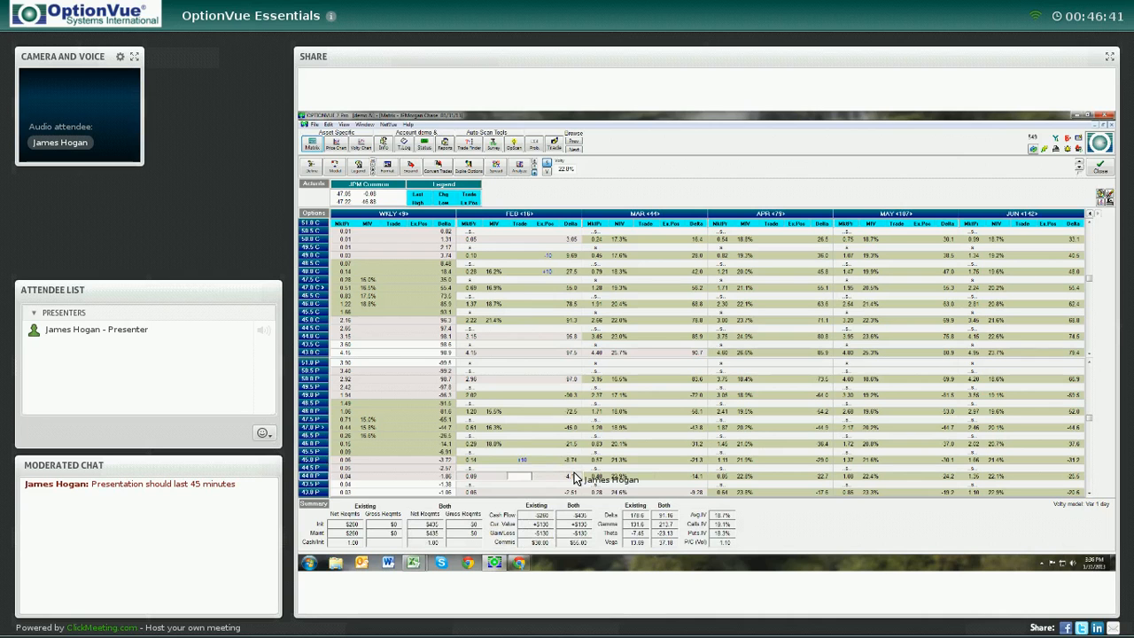
key(Up)
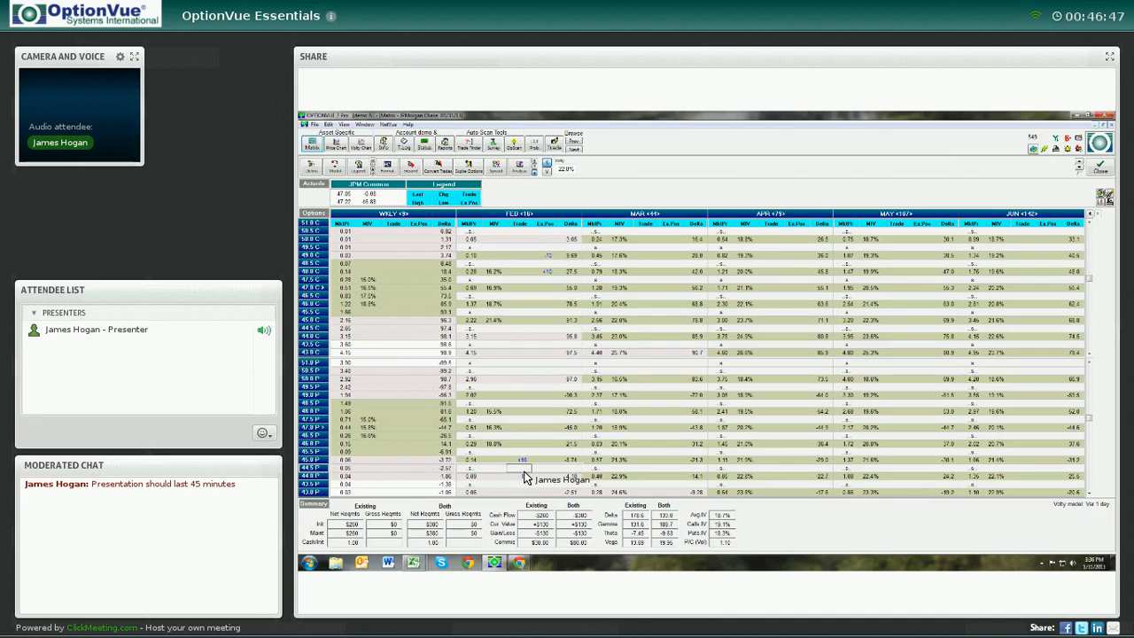
Switch the summary to show only the new trades and graph the Feb put spread
click(535, 170)
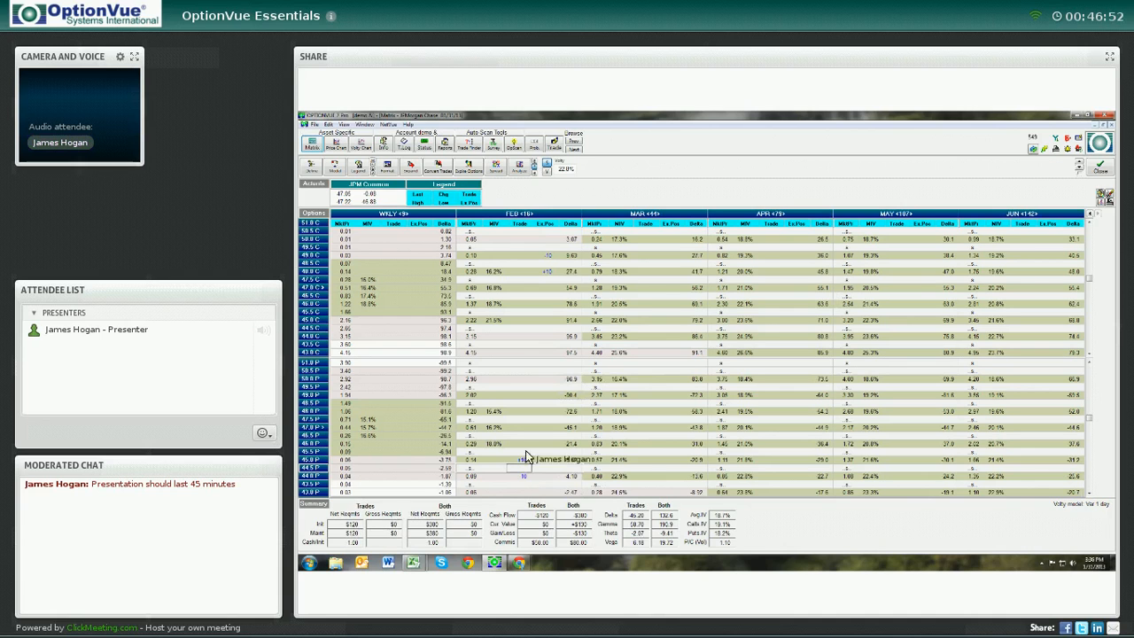
click(535, 167)
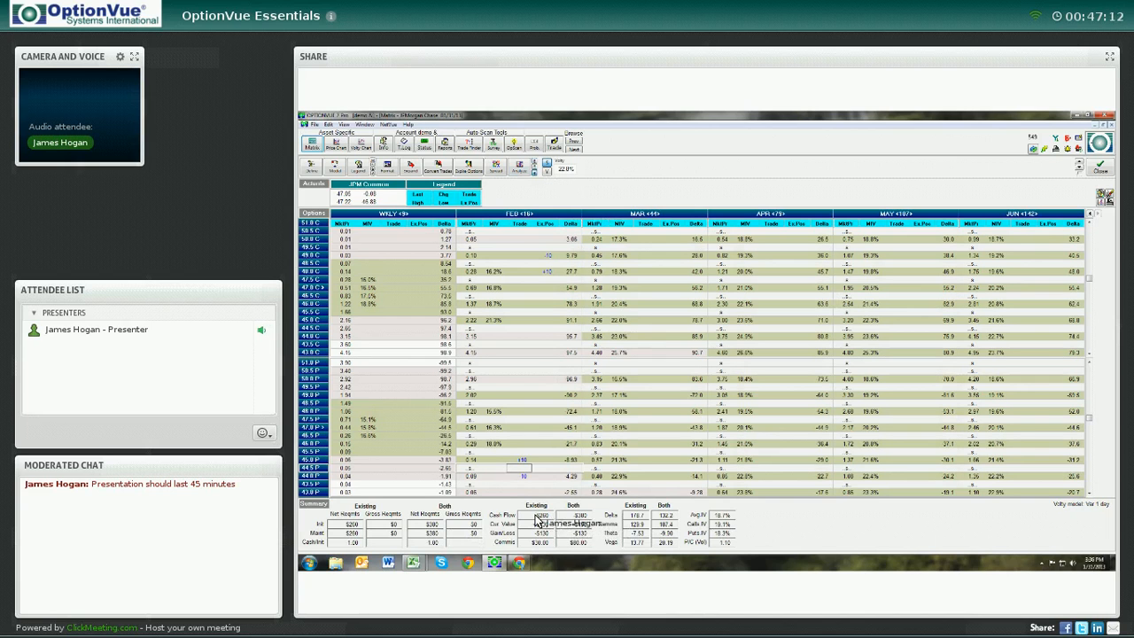
click(534, 169)
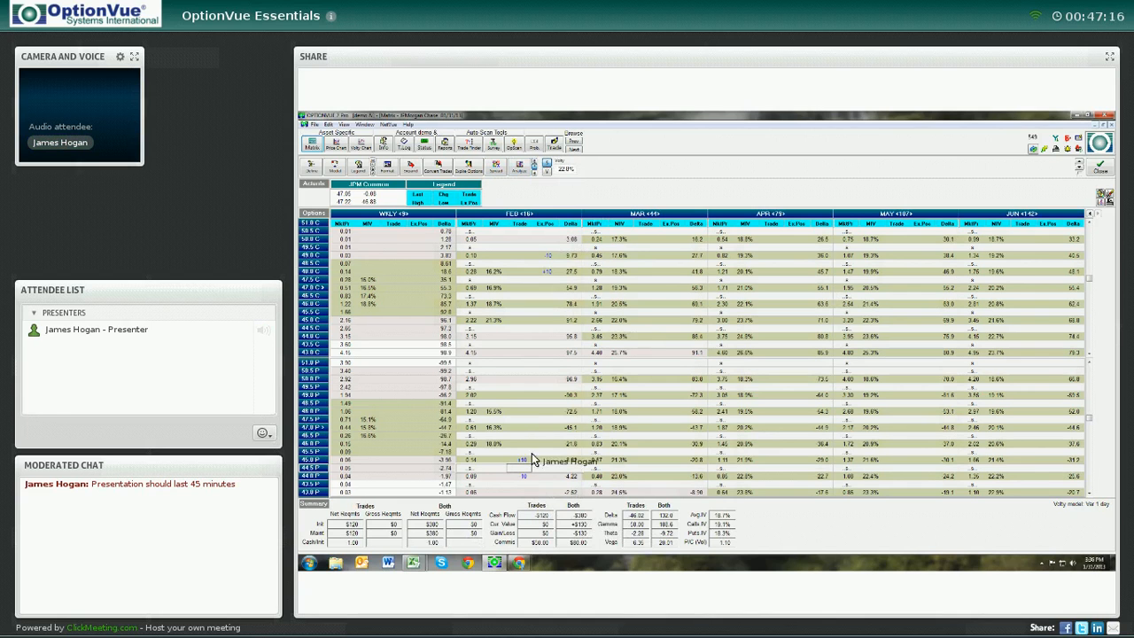
click(521, 168)
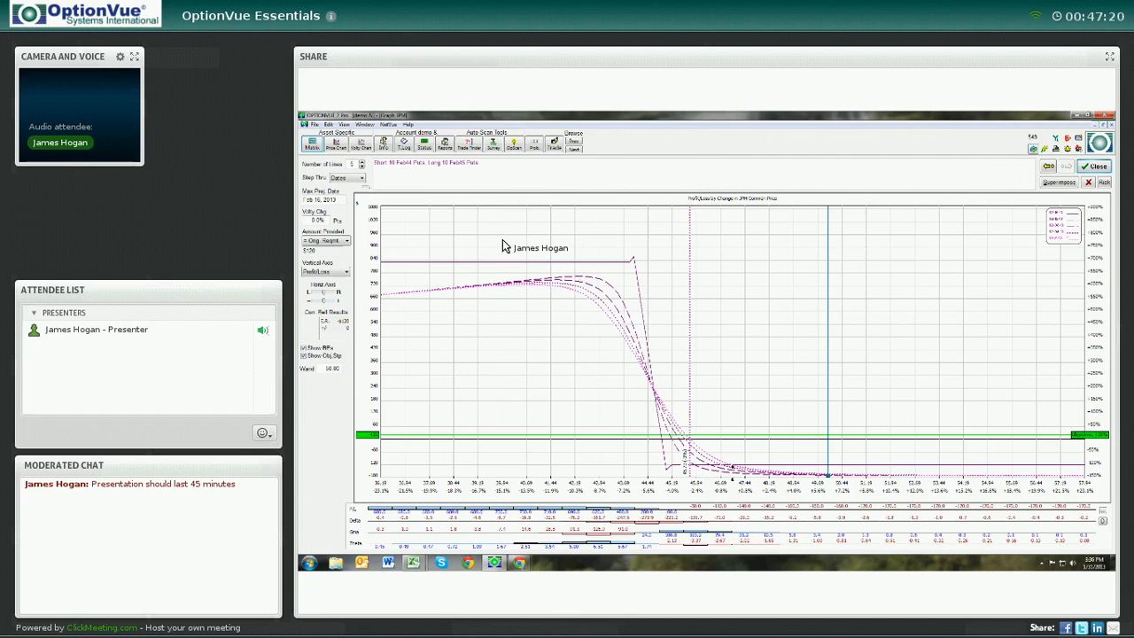
Close the graph, graph the existing Feb call spread, and return to the matrix
click(1095, 167)
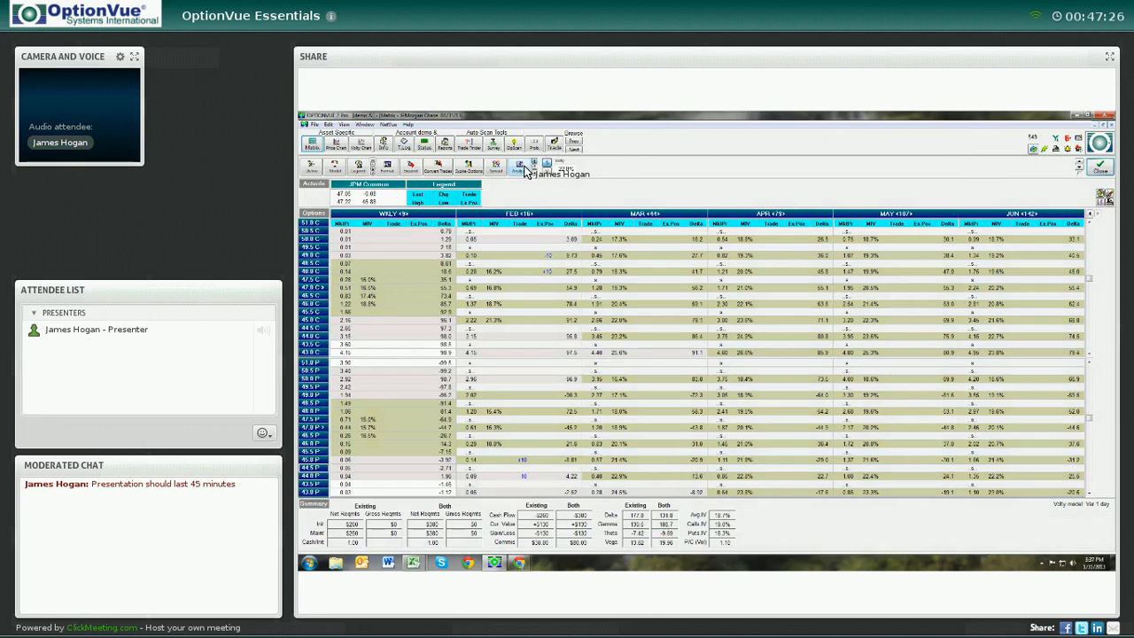
click(522, 169)
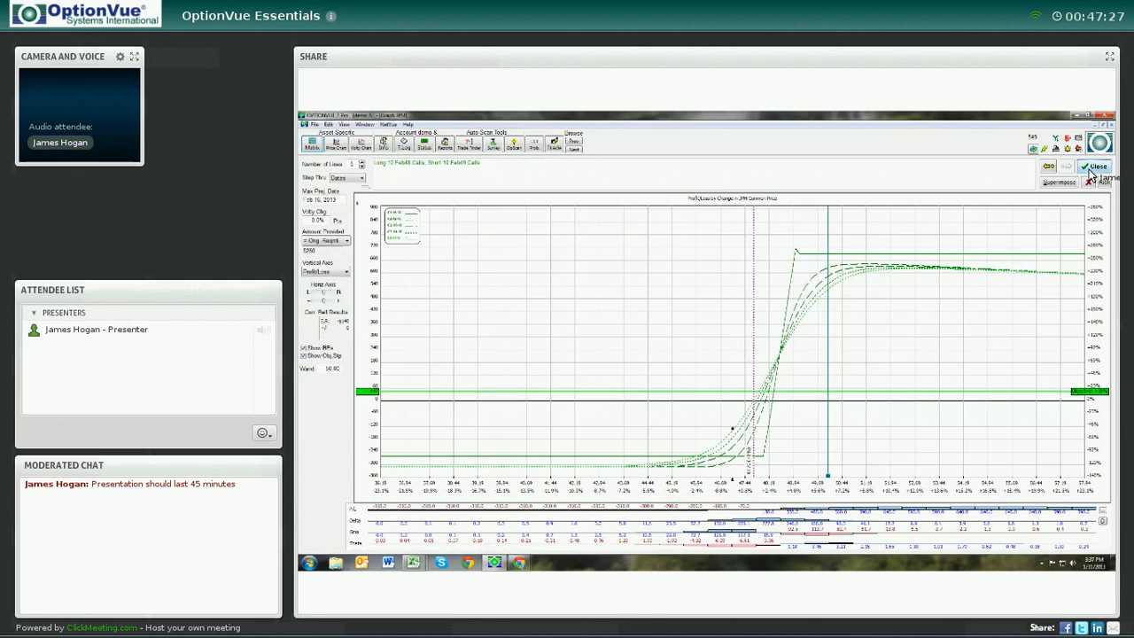
key(Escape)
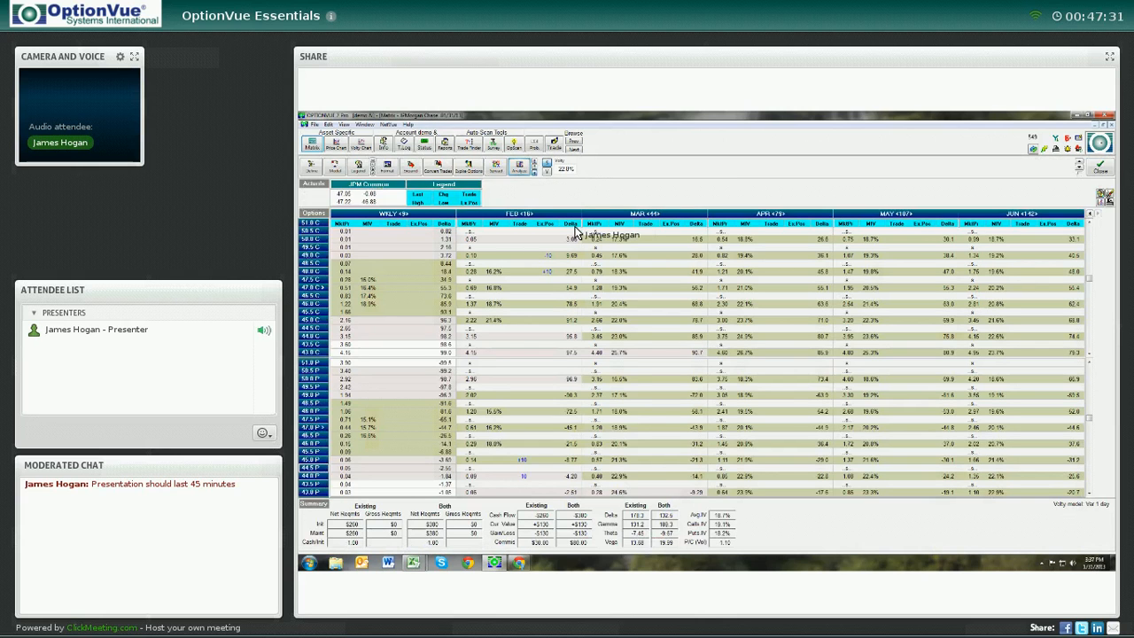
Graph all positions combined and step through the individual position graphs before closing the graph
click(521, 168)
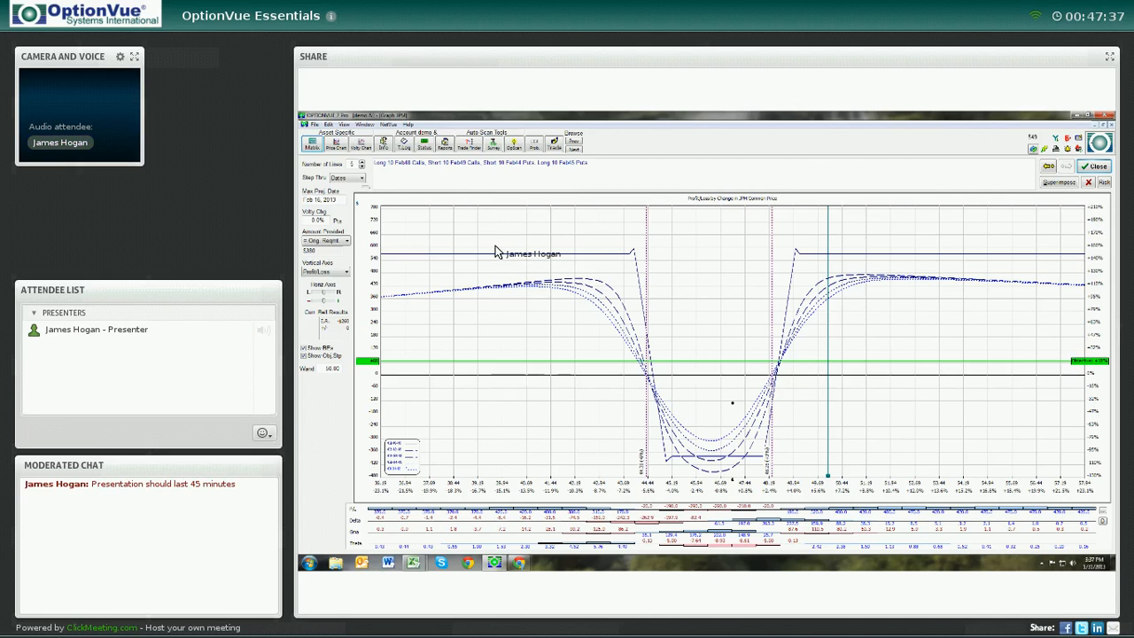
click(1046, 169)
click(1046, 169)
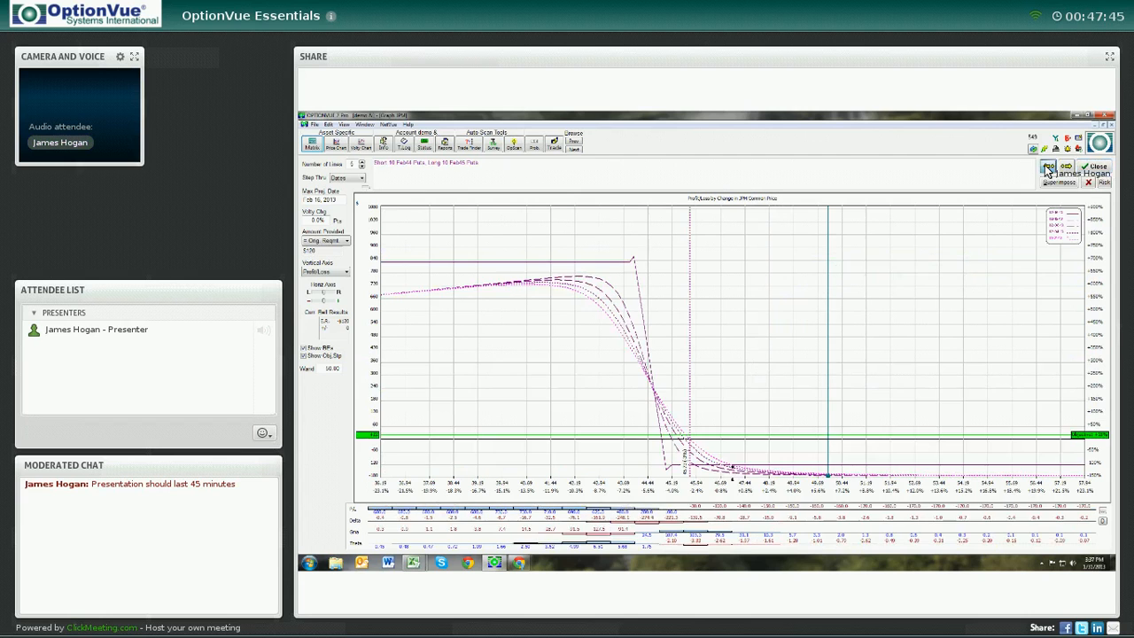
click(1048, 170)
click(1065, 169)
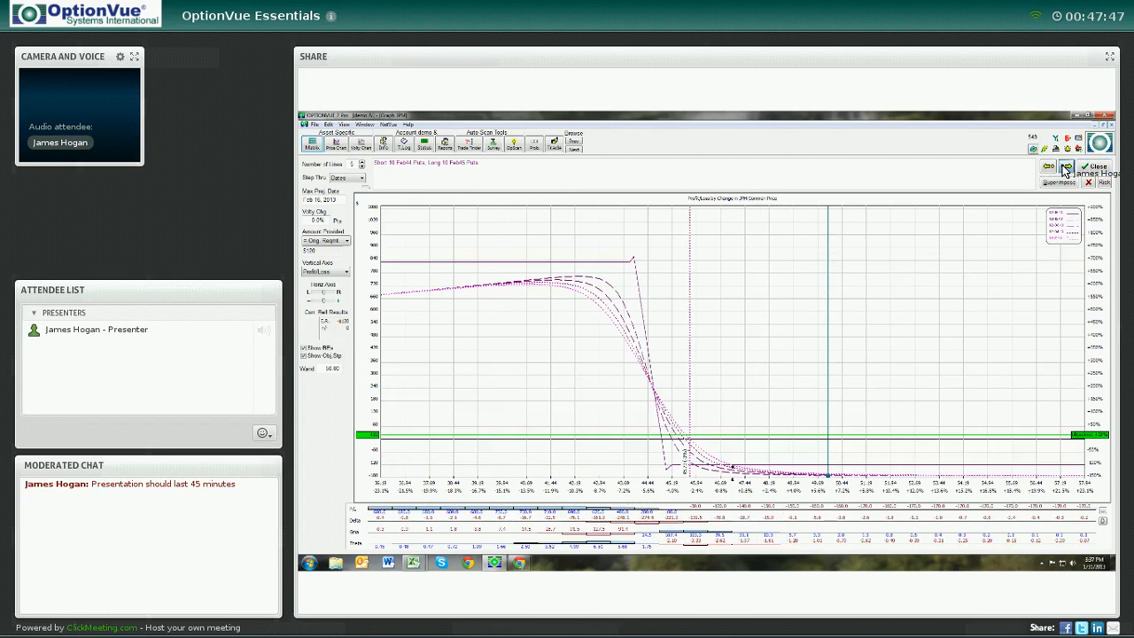
click(1065, 170)
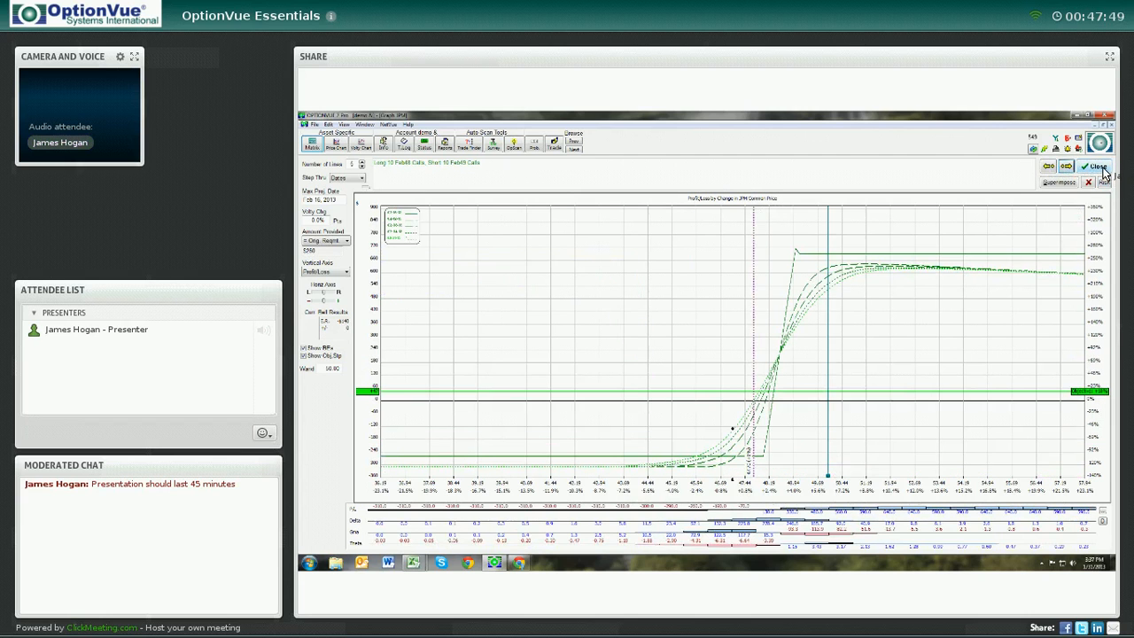
click(1098, 168)
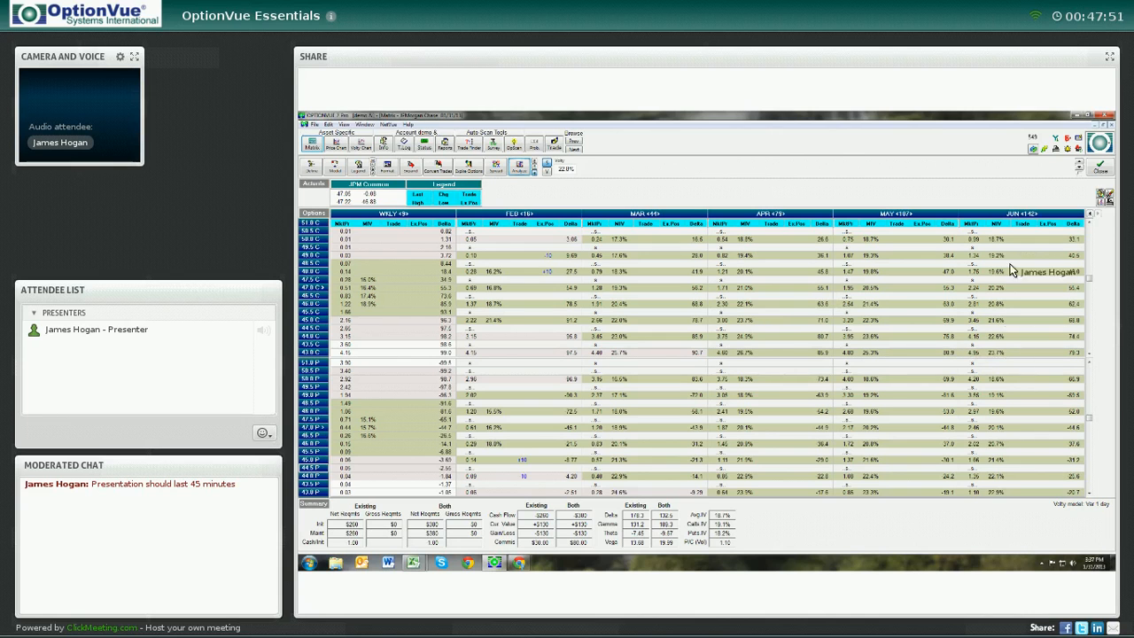
Enter a Mar call spread in the matrix: sell 10 Mar 50 calls and buy 10 Mar 49 calls
click(1109, 197)
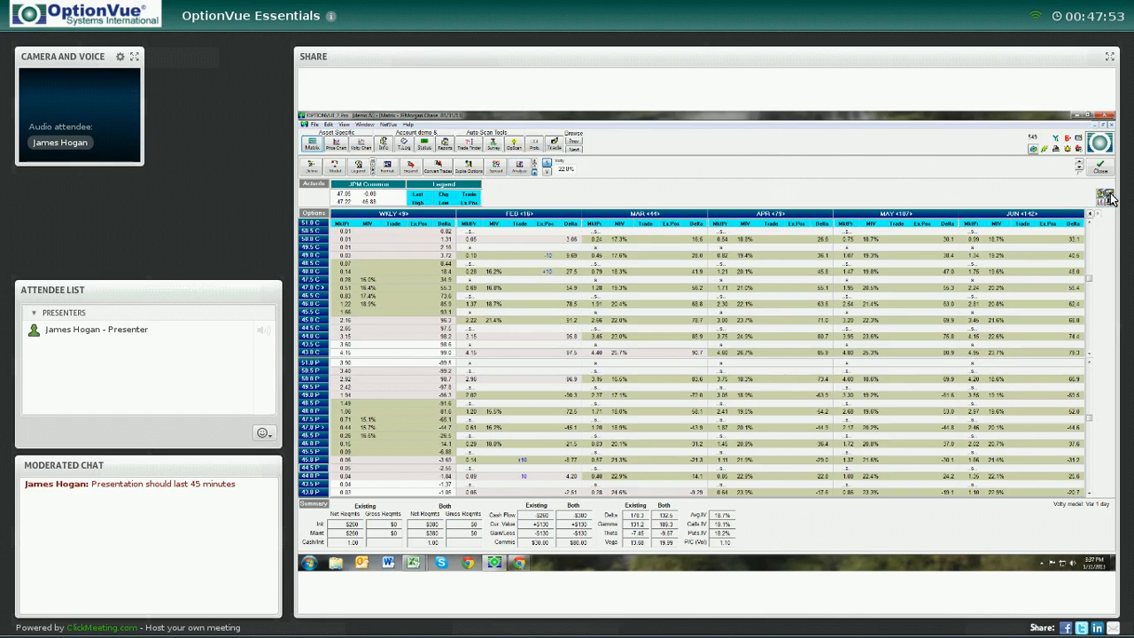
click(1091, 212)
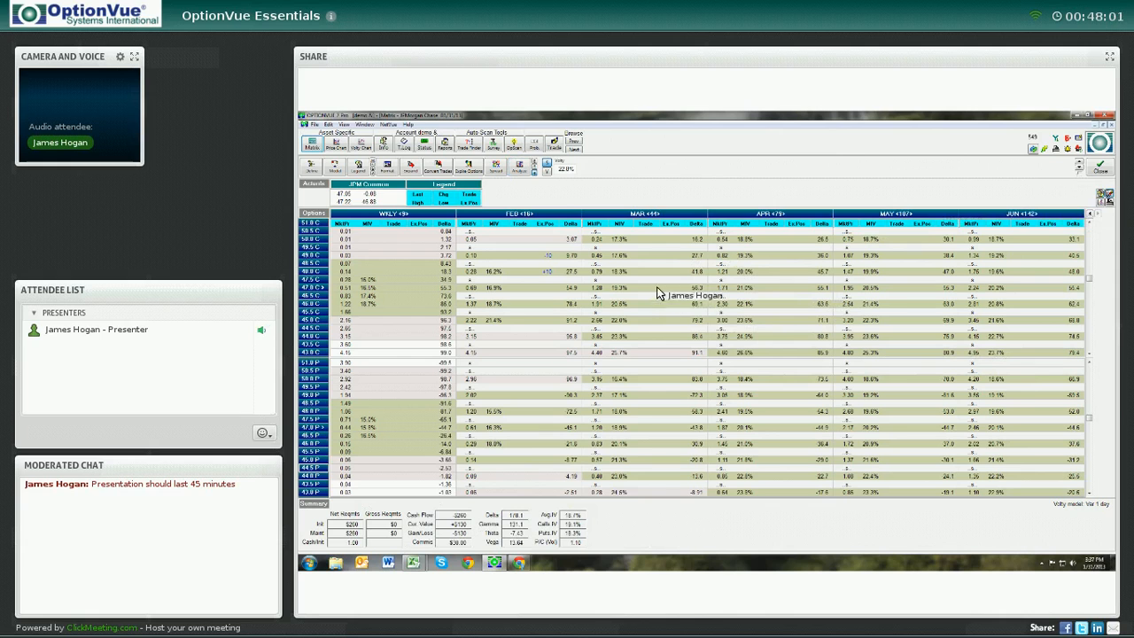
click(644, 240)
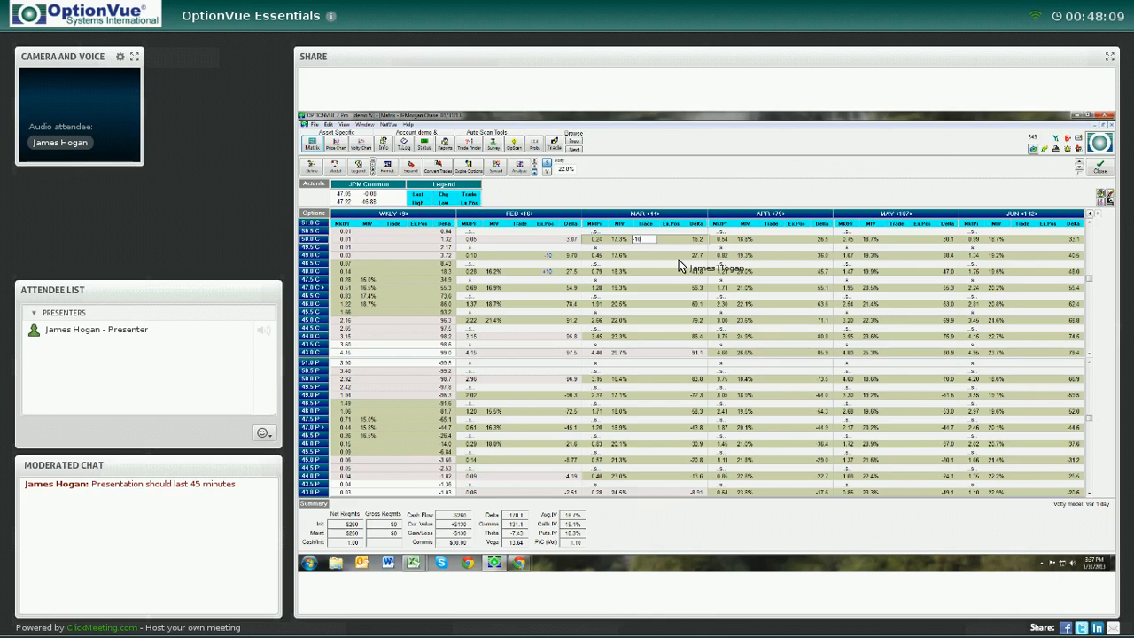
key(Return)
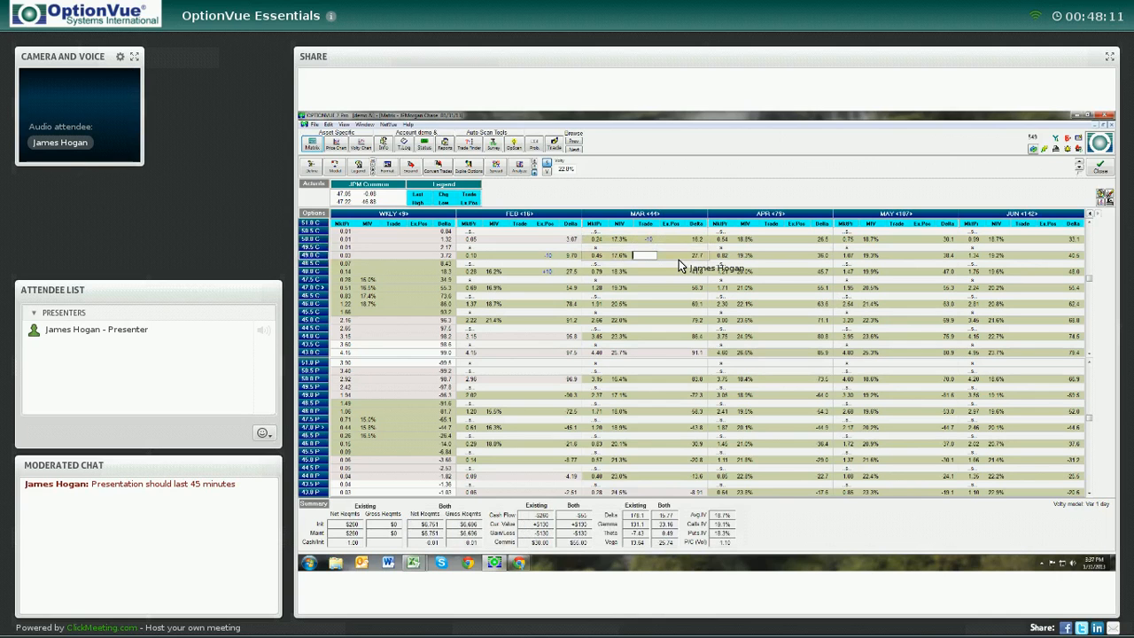
text(+10)
key(Return)
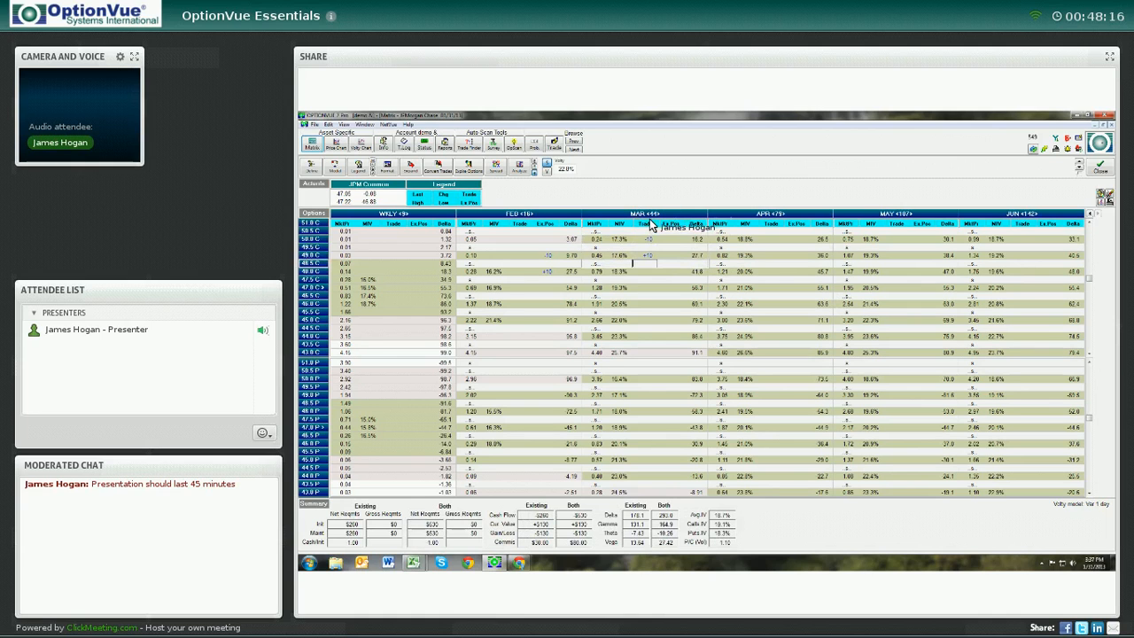
click(645, 287)
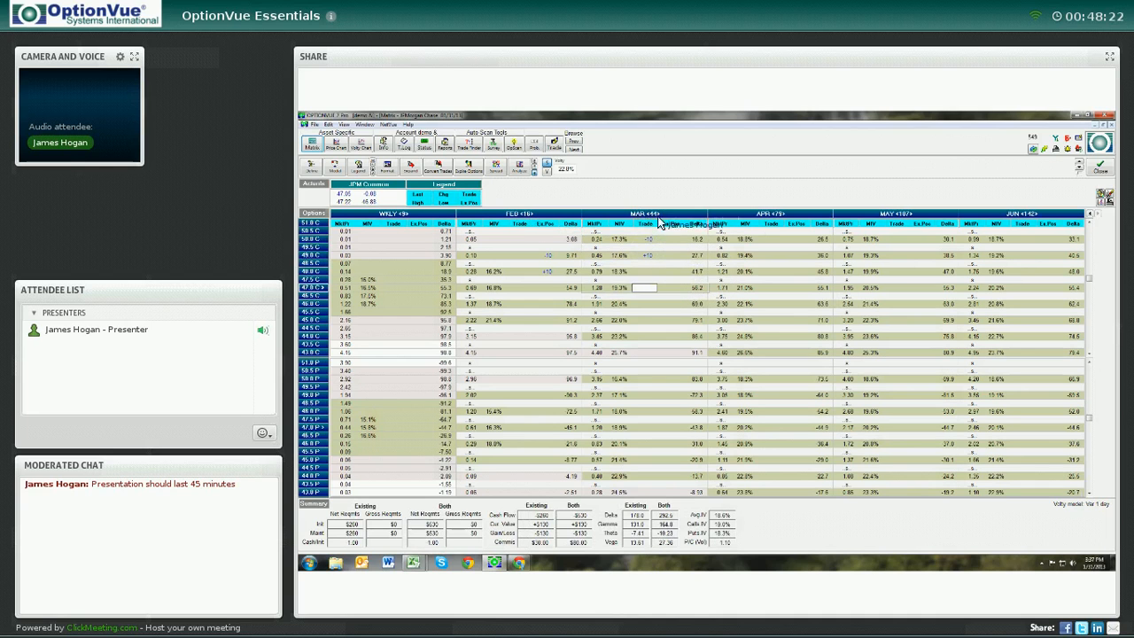
Select the Mar expiration month and graph the Mar call spread
click(531, 214)
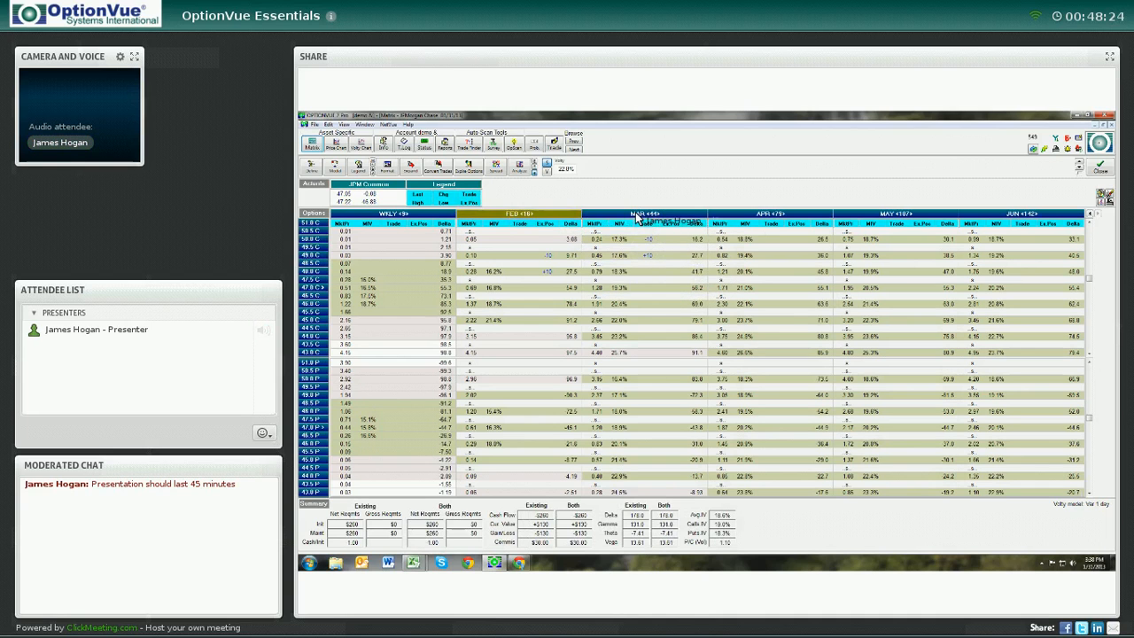
click(635, 212)
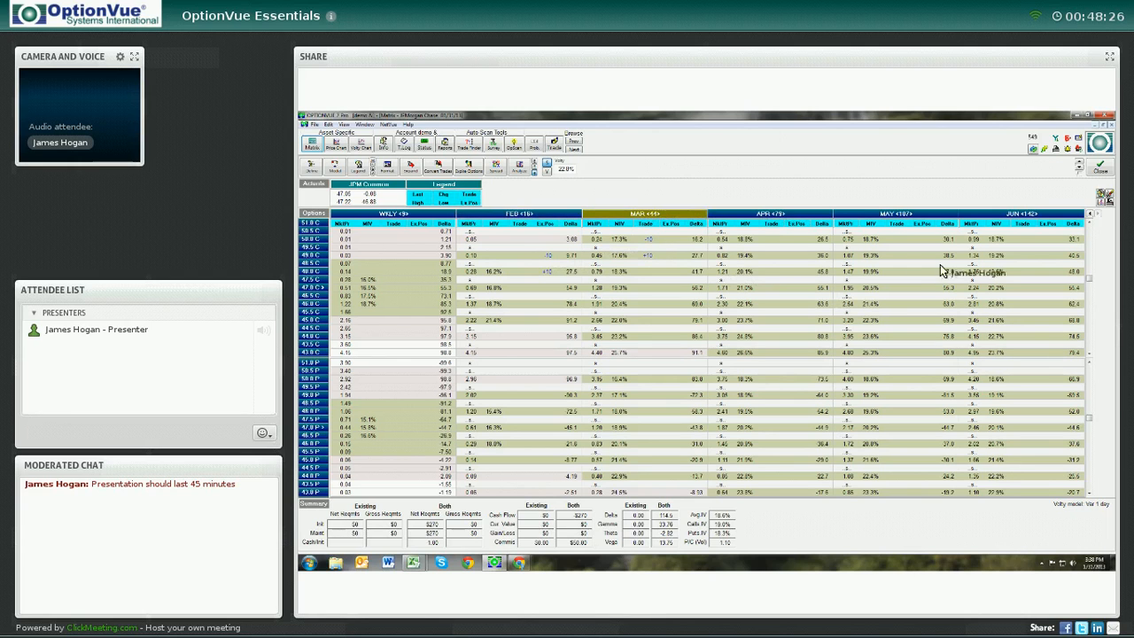
click(522, 213)
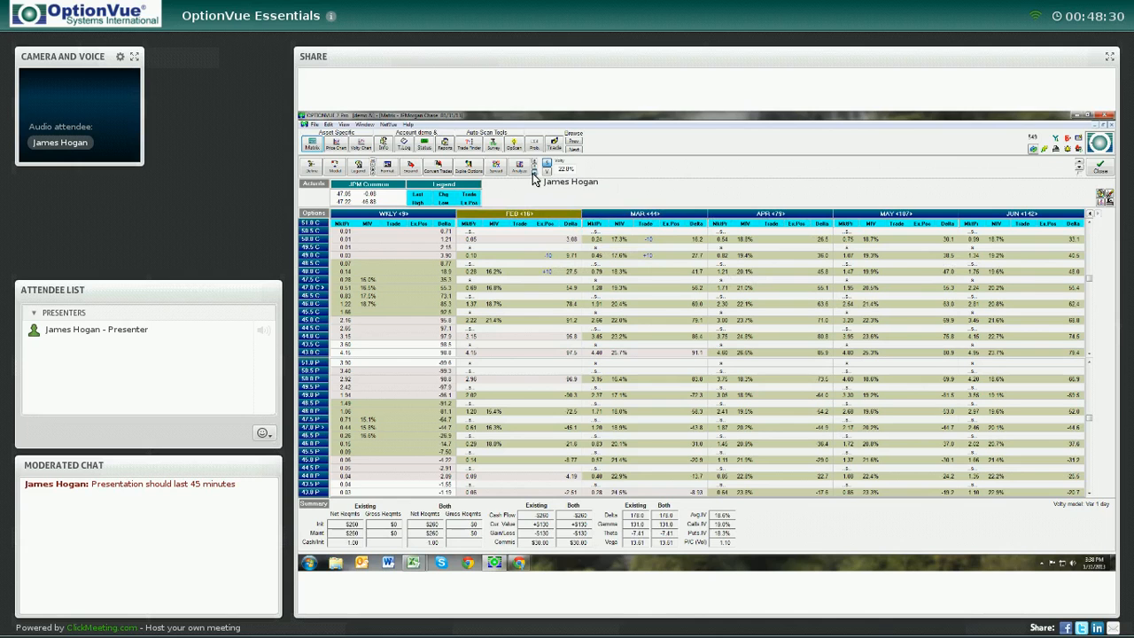
click(638, 212)
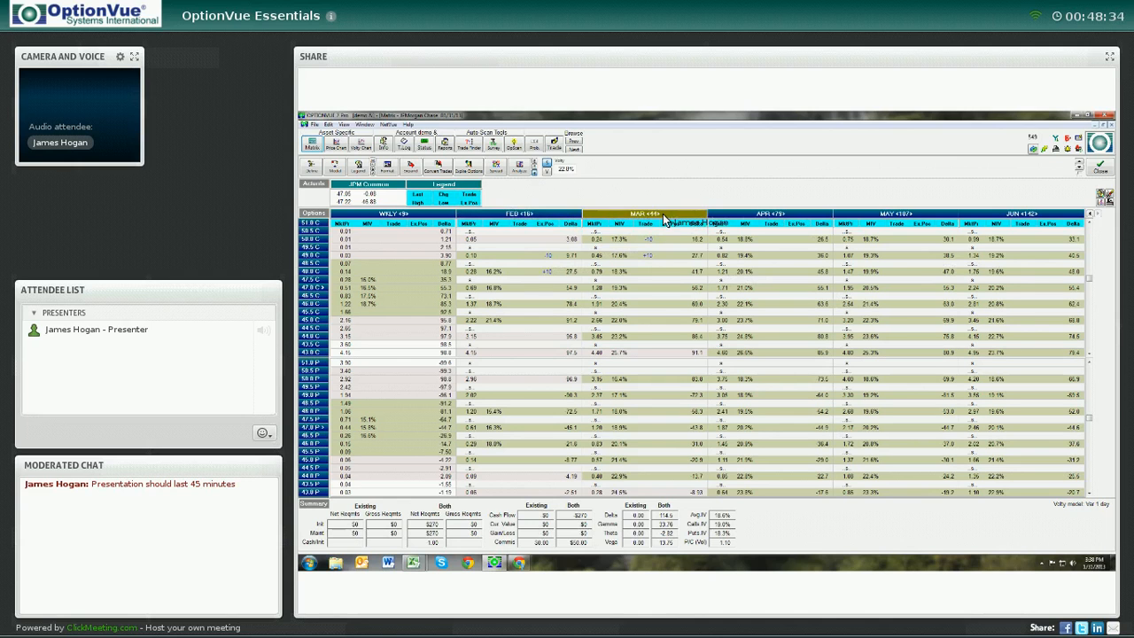
click(519, 166)
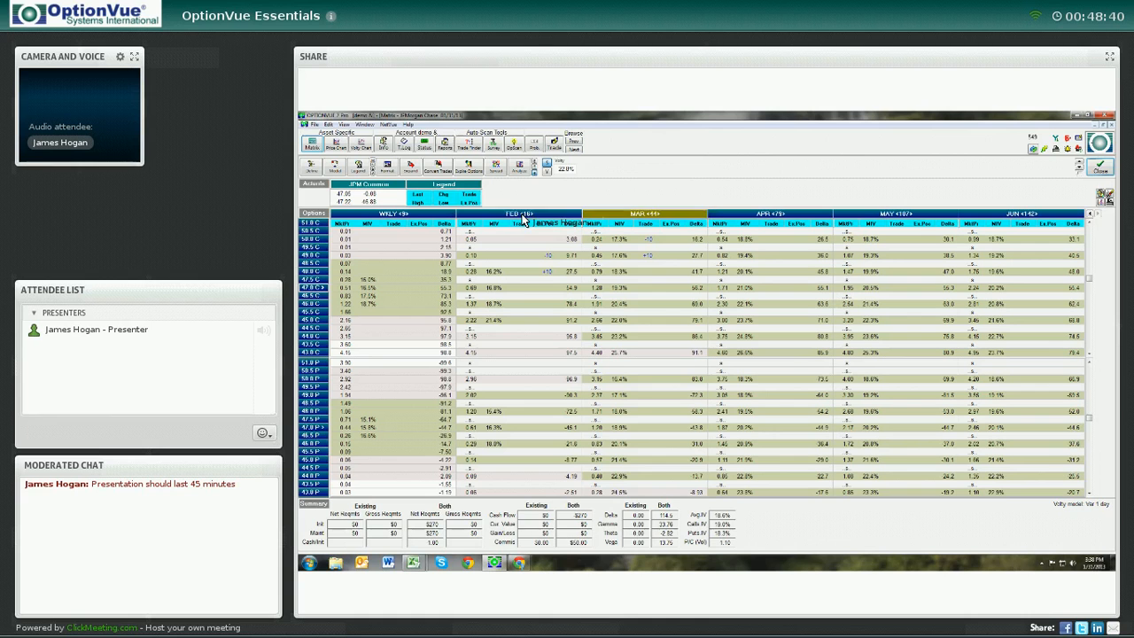
Graph the Feb call spread and superimpose it with the Mar call spread for comparison
click(523, 215)
click(524, 171)
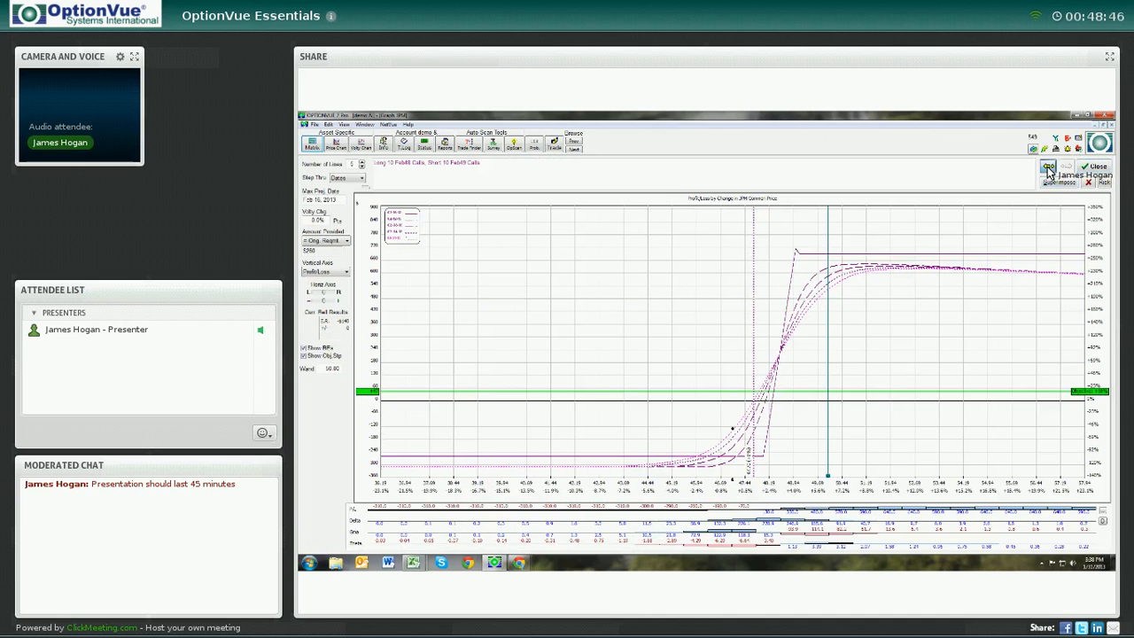
click(1048, 167)
click(1066, 167)
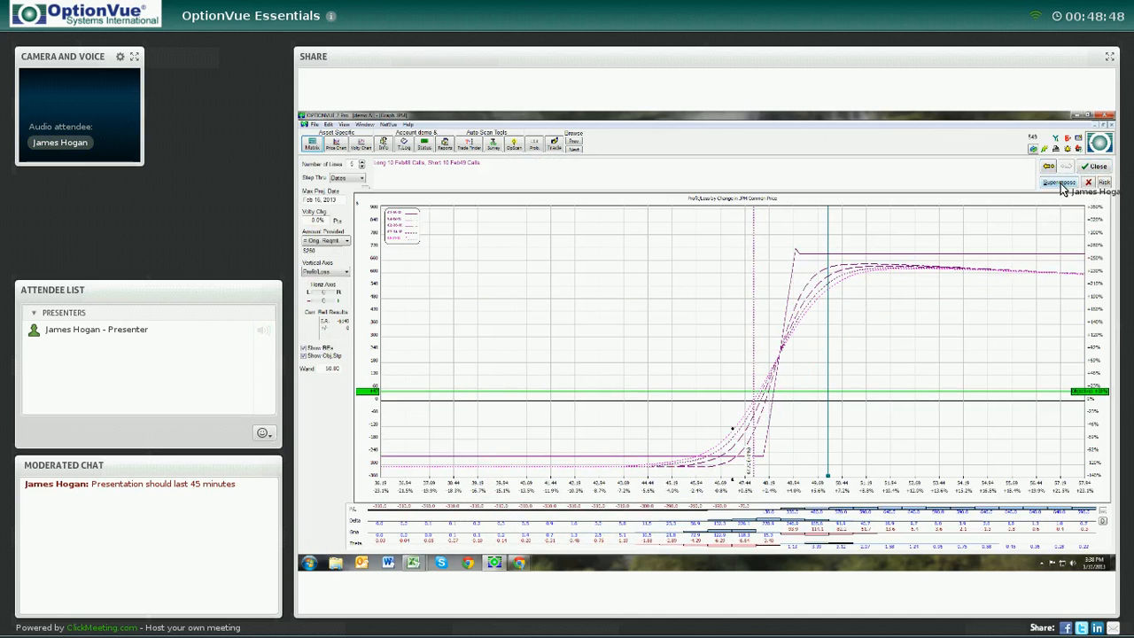
click(1060, 183)
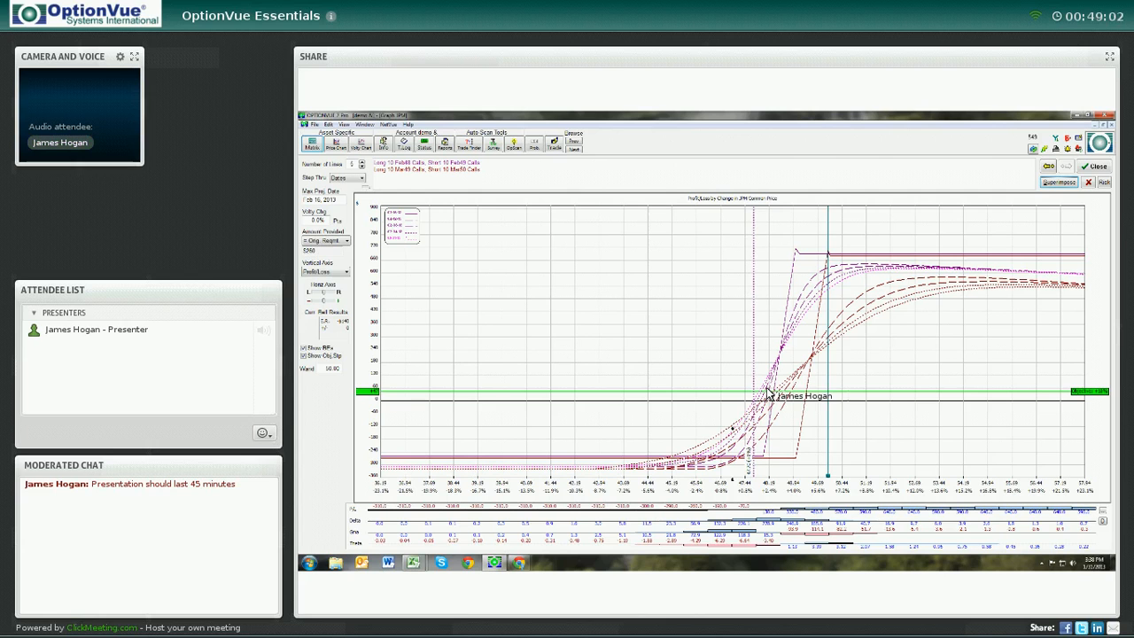
Reduce the graph's number of lines to 2 and select individual curves to highlight them
click(361, 167)
click(361, 167)
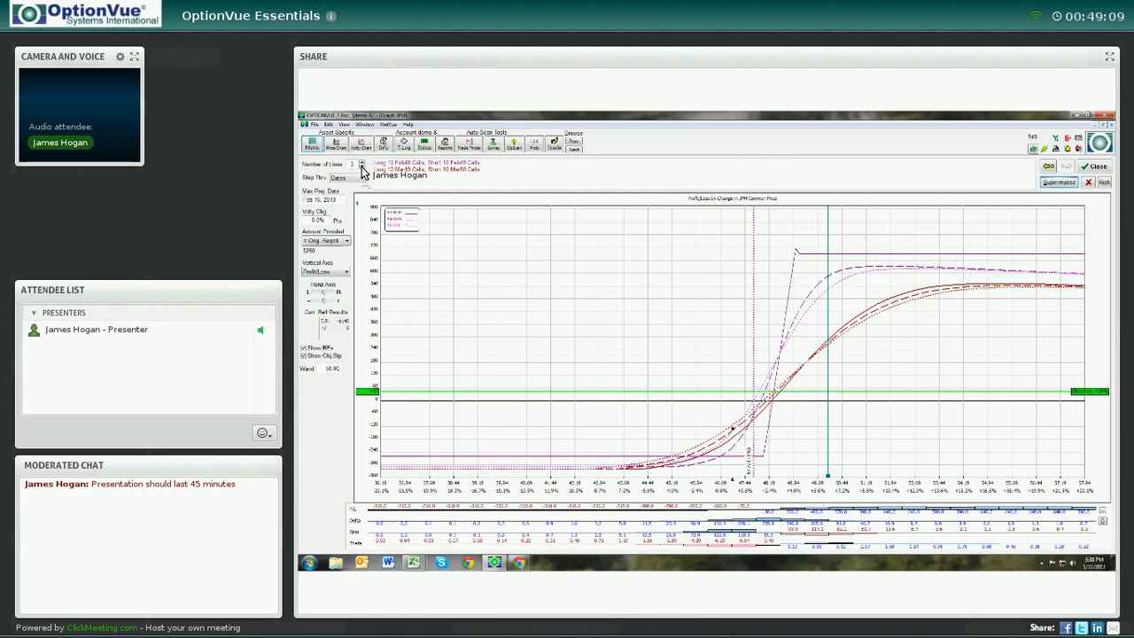
click(361, 170)
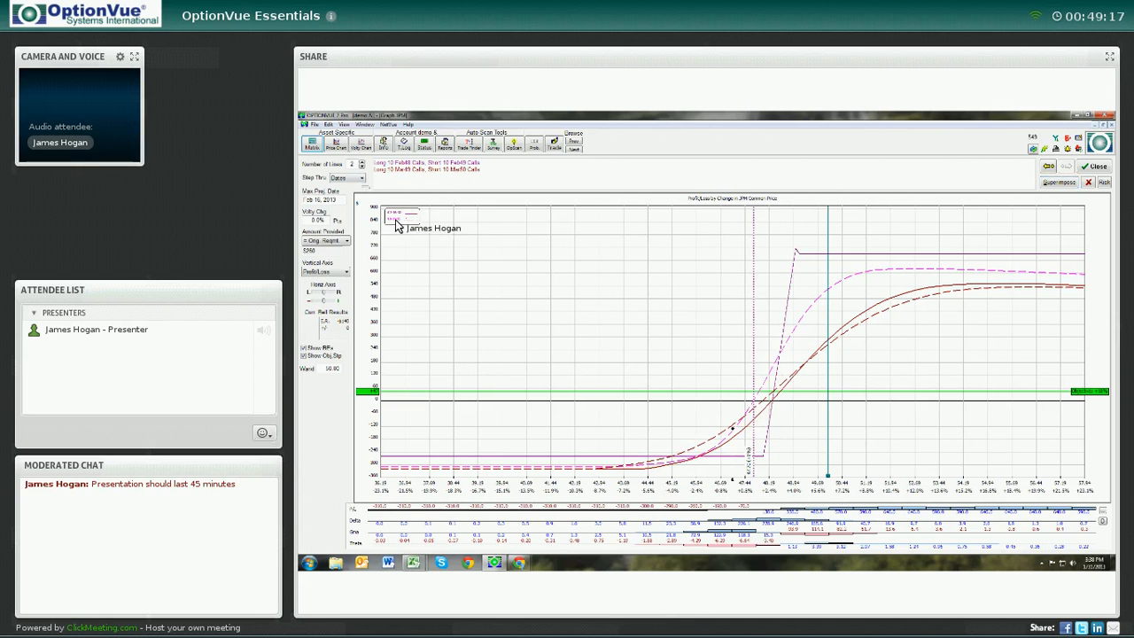
click(807, 254)
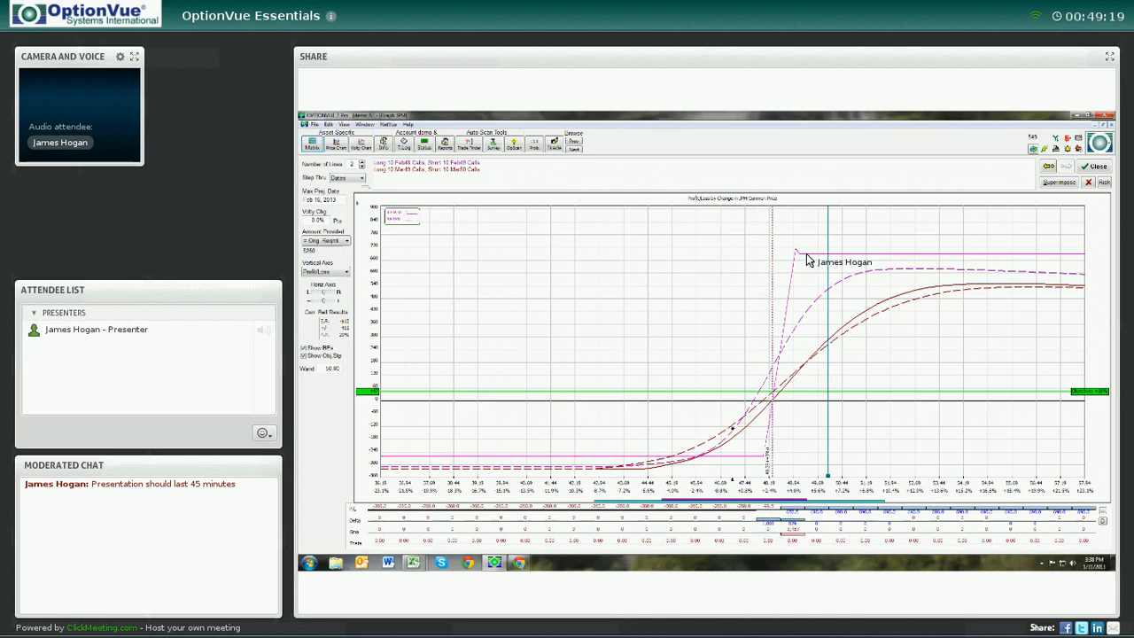
click(825, 300)
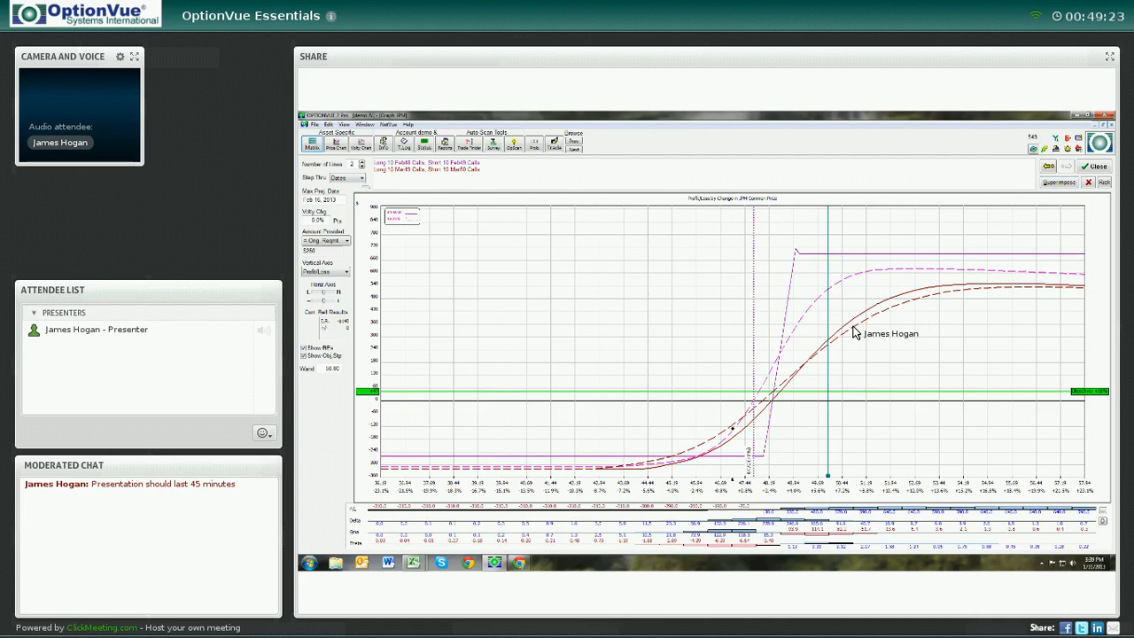
click(856, 324)
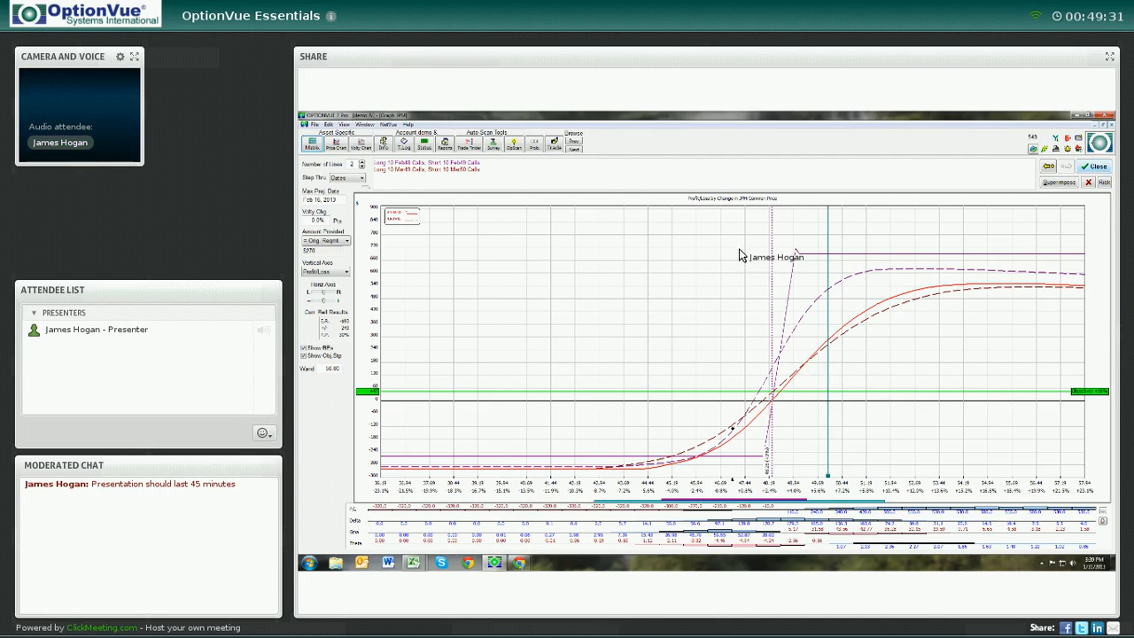
Remove the superimposed spreads to return to the single Feb call spread graph
click(1088, 182)
click(1088, 182)
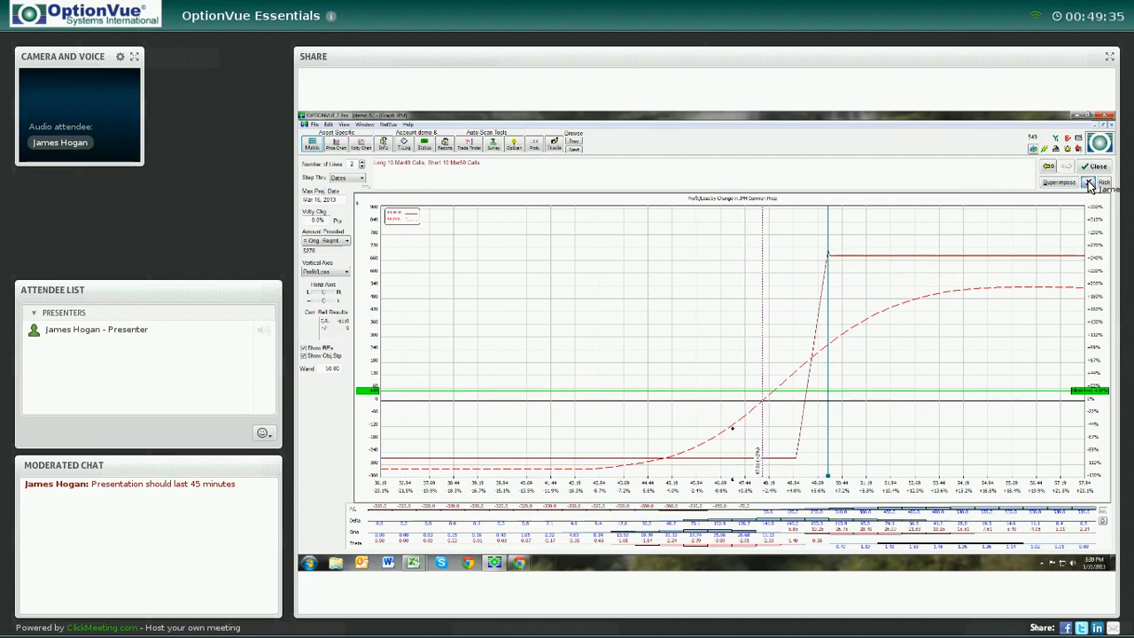
click(1088, 182)
click(1091, 178)
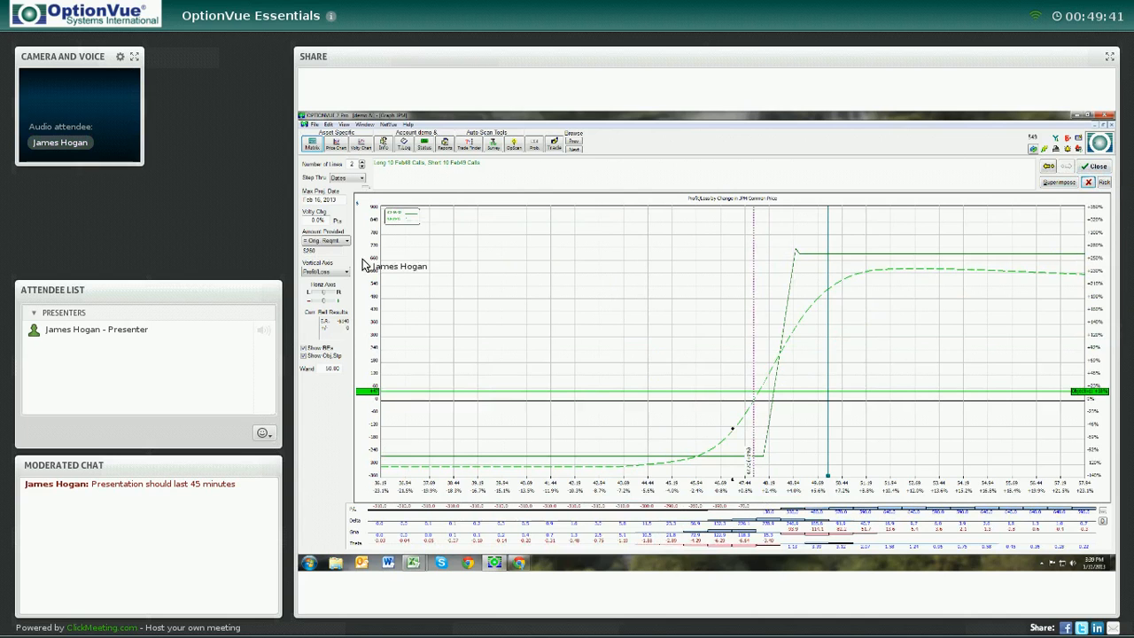
Toggle the Show RPs and Show Chg Stp display options on the graph
click(303, 355)
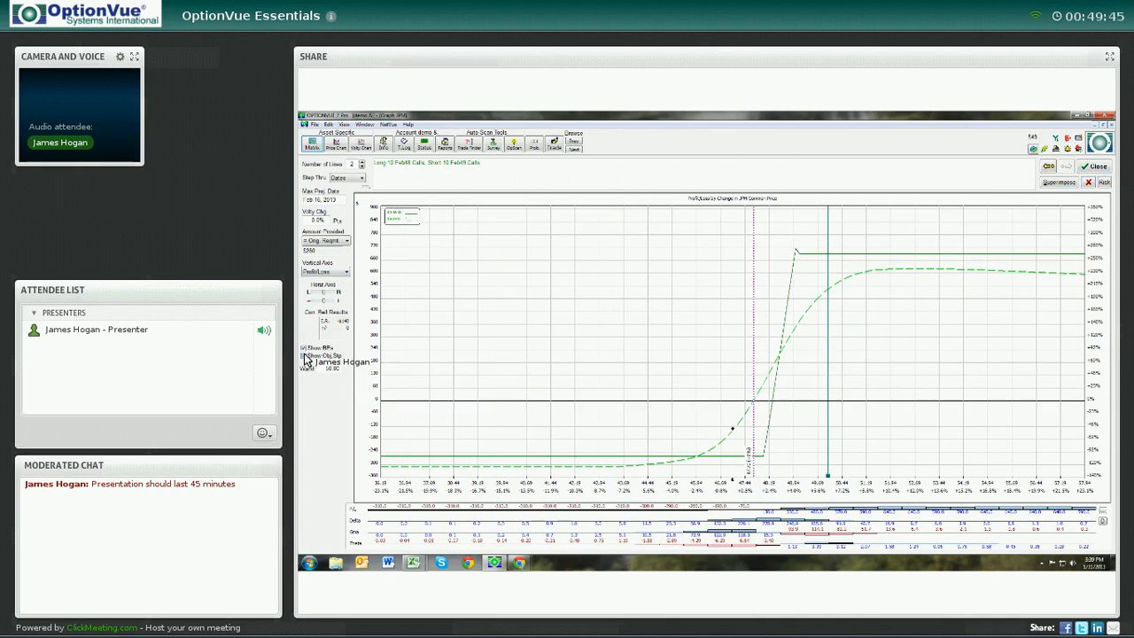
click(303, 349)
click(304, 348)
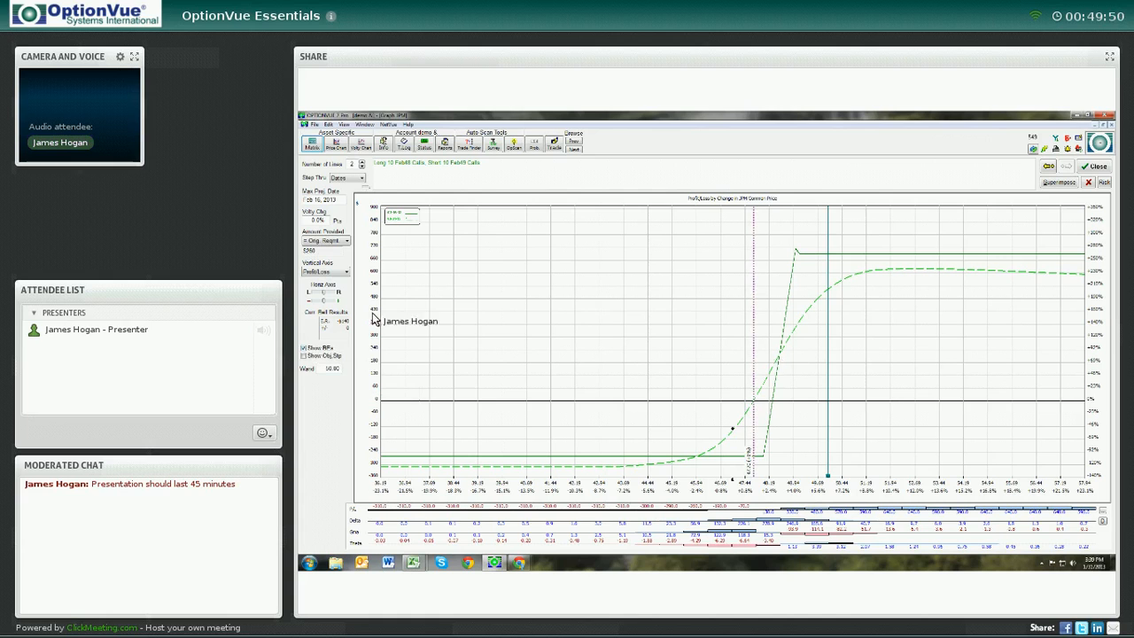
Switch the graph's vertical axis to Yield
click(347, 272)
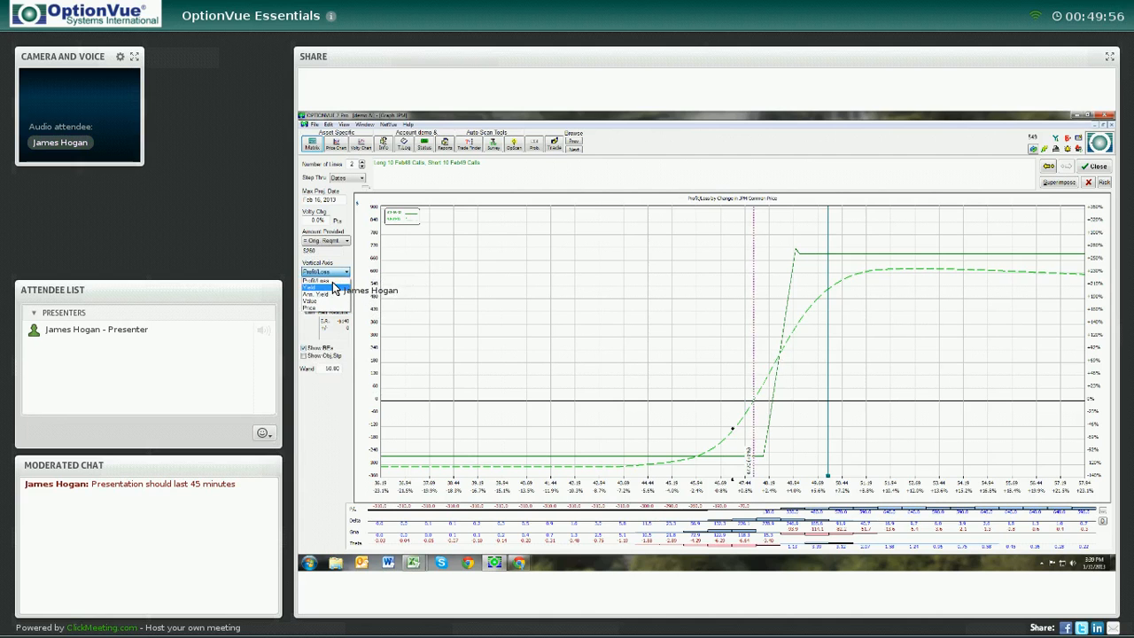
click(333, 290)
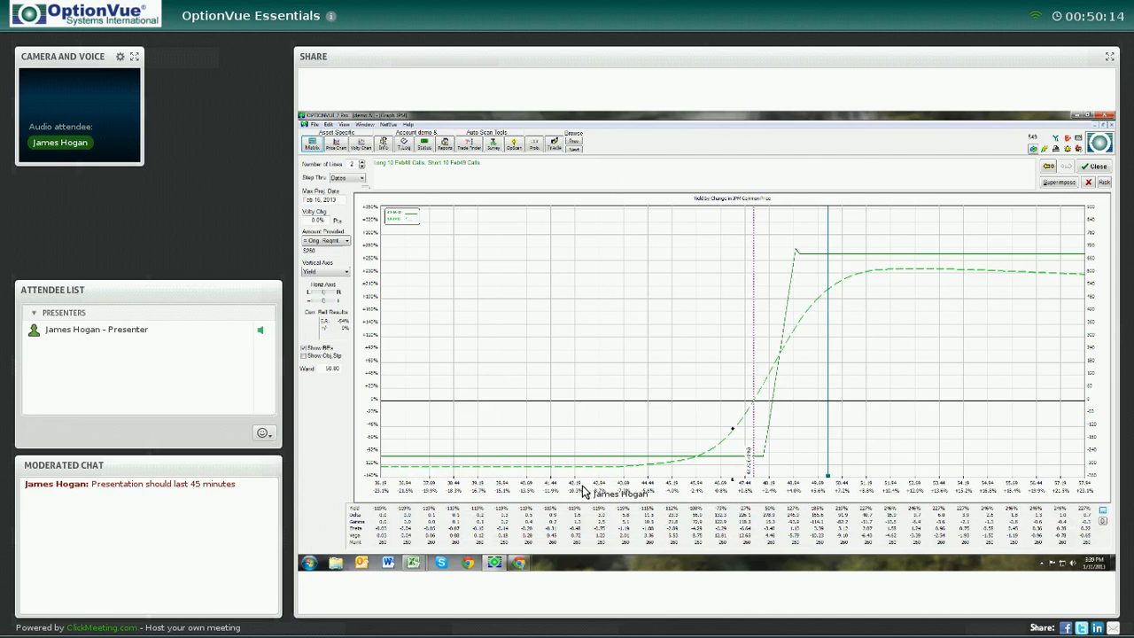
Rescale the graph's horizontal price axis range
drag(582, 486, 546, 492)
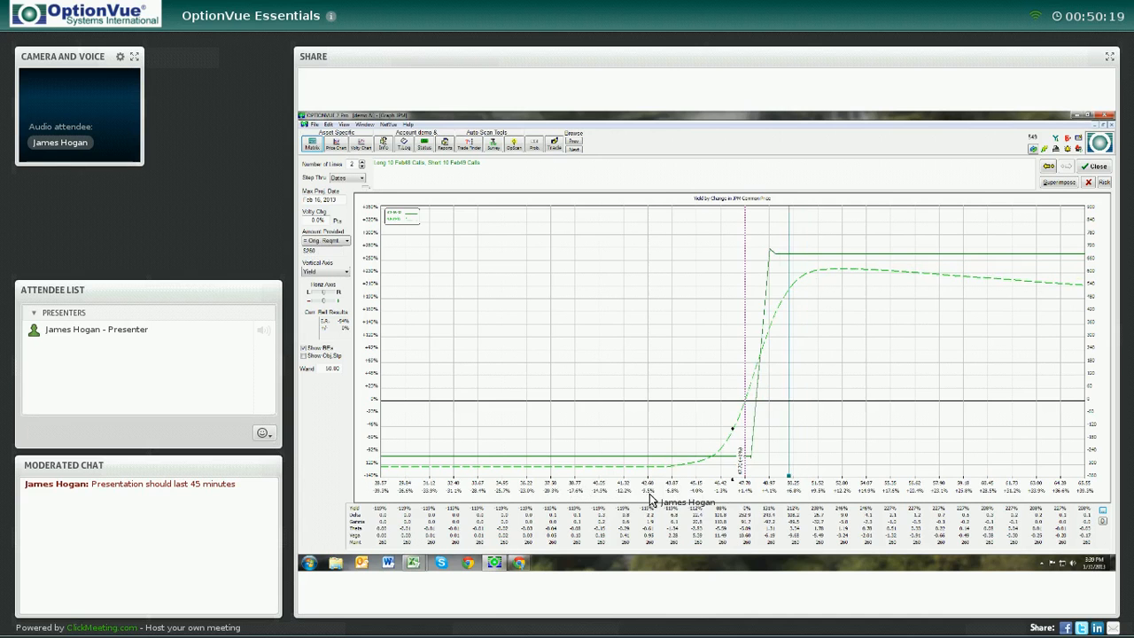
click(555, 490)
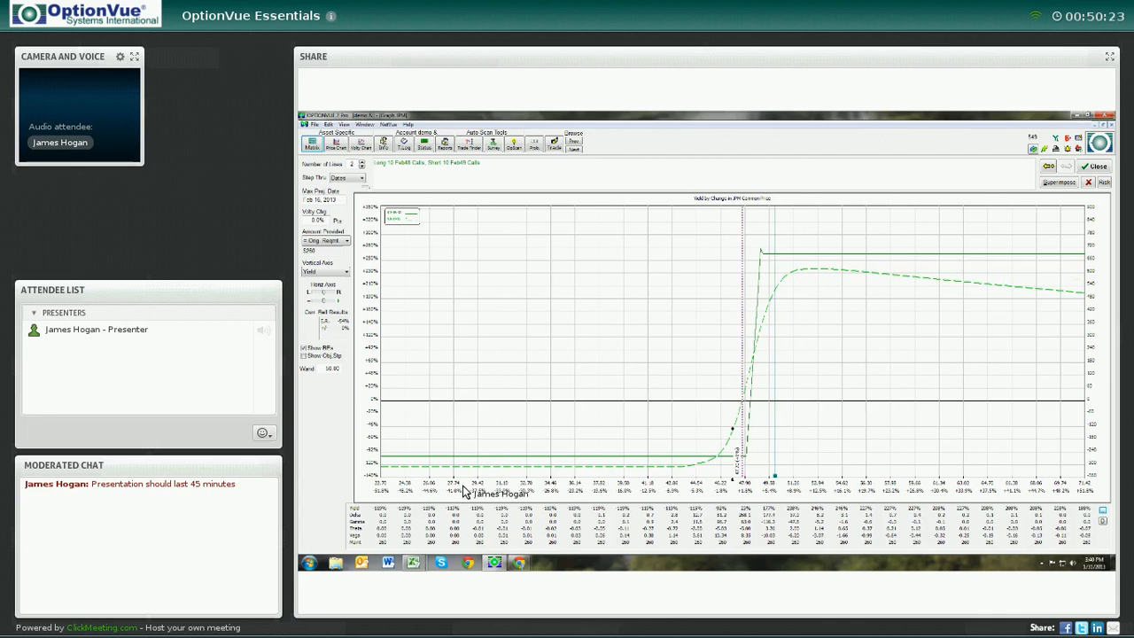
drag(535, 491, 426, 489)
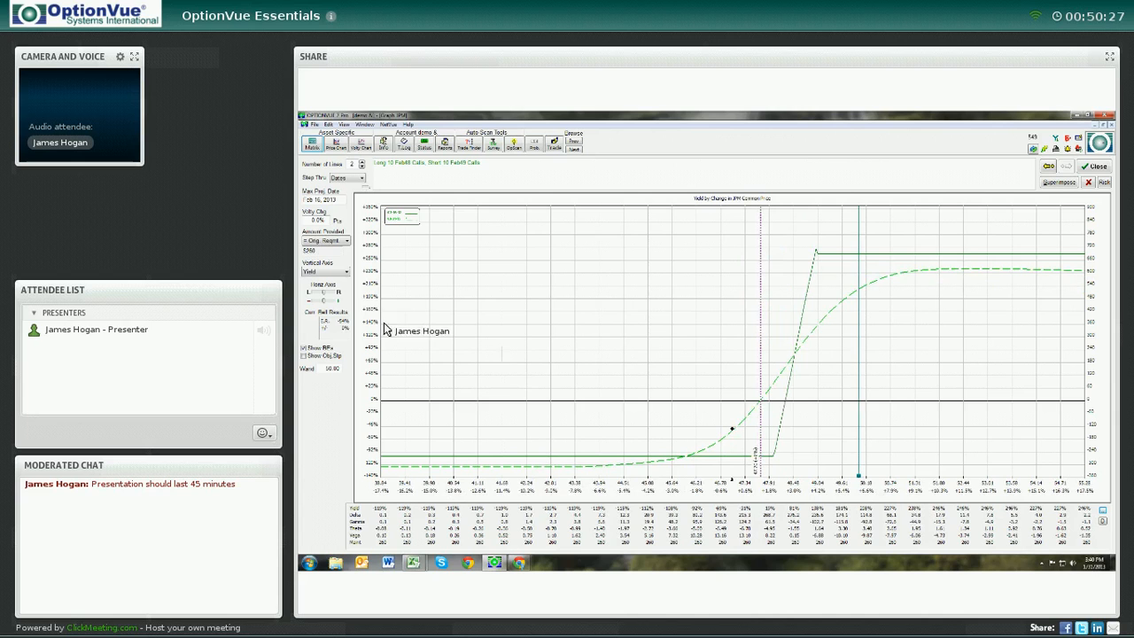
click(332, 299)
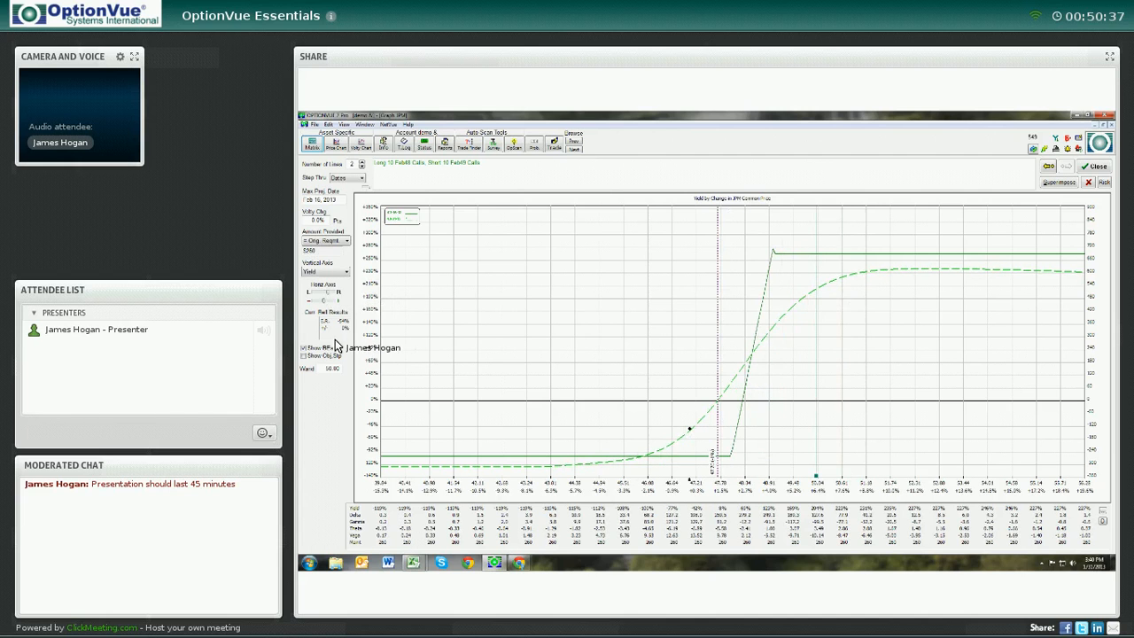
Set the graph's volatility change to 5%
double_click(316, 219)
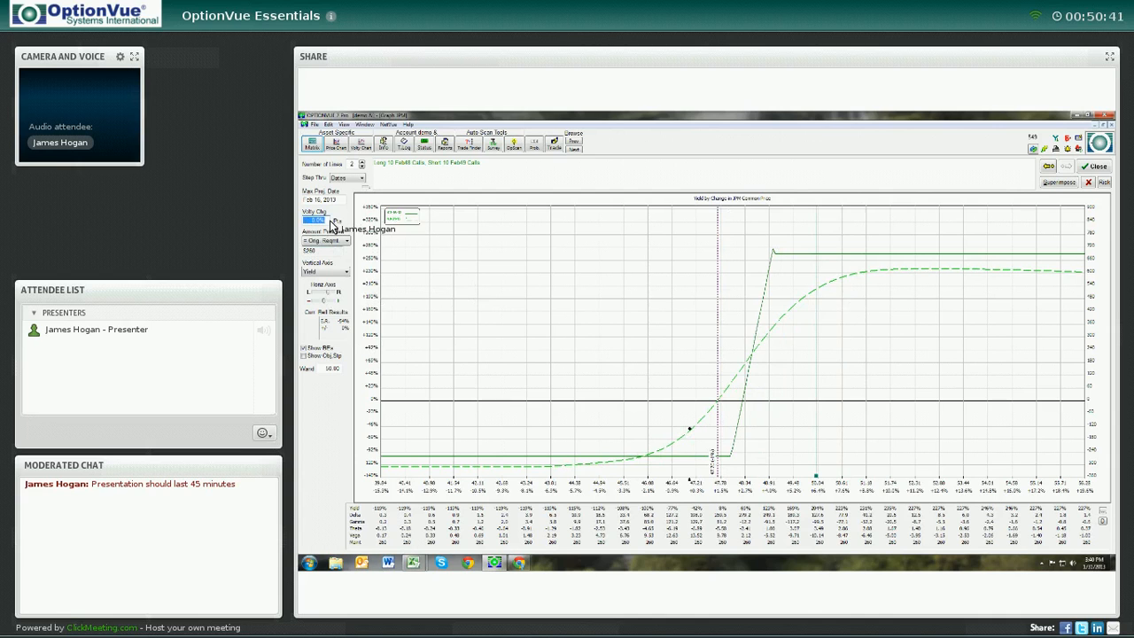
text(5)
key(Return)
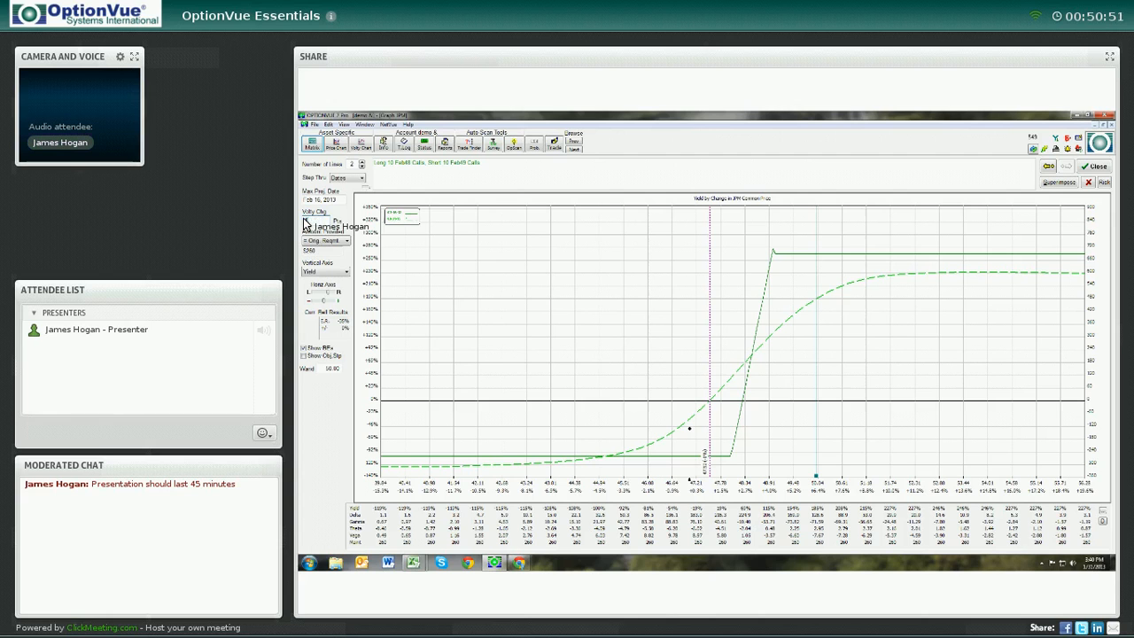
key(Return)
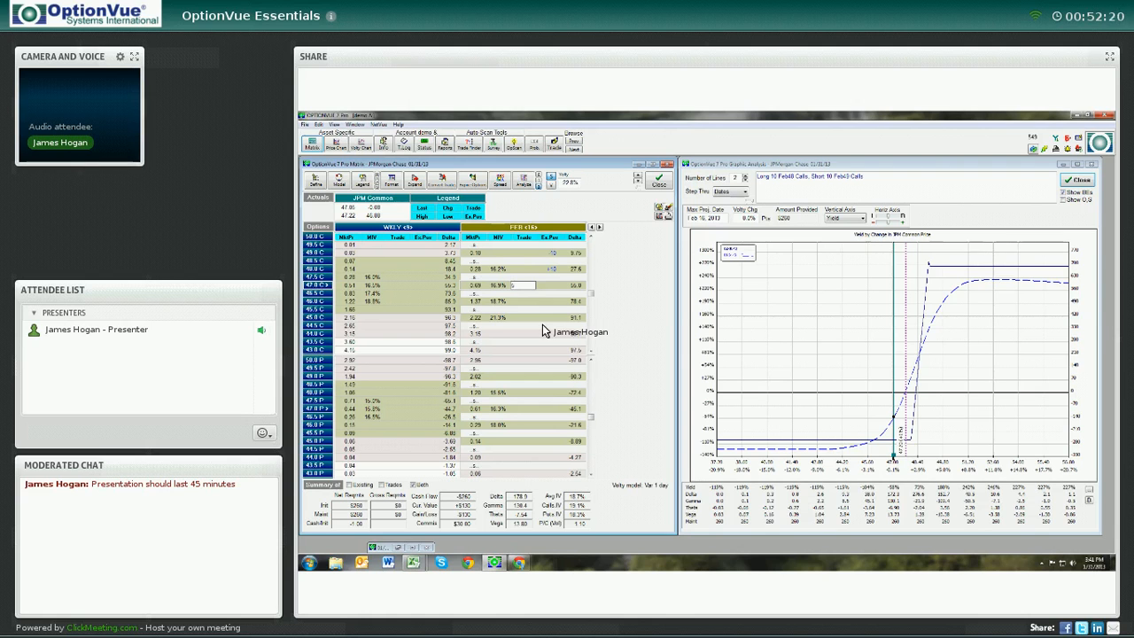
Enter a hypothetical trade in the matrix and delete it again
key(Return)
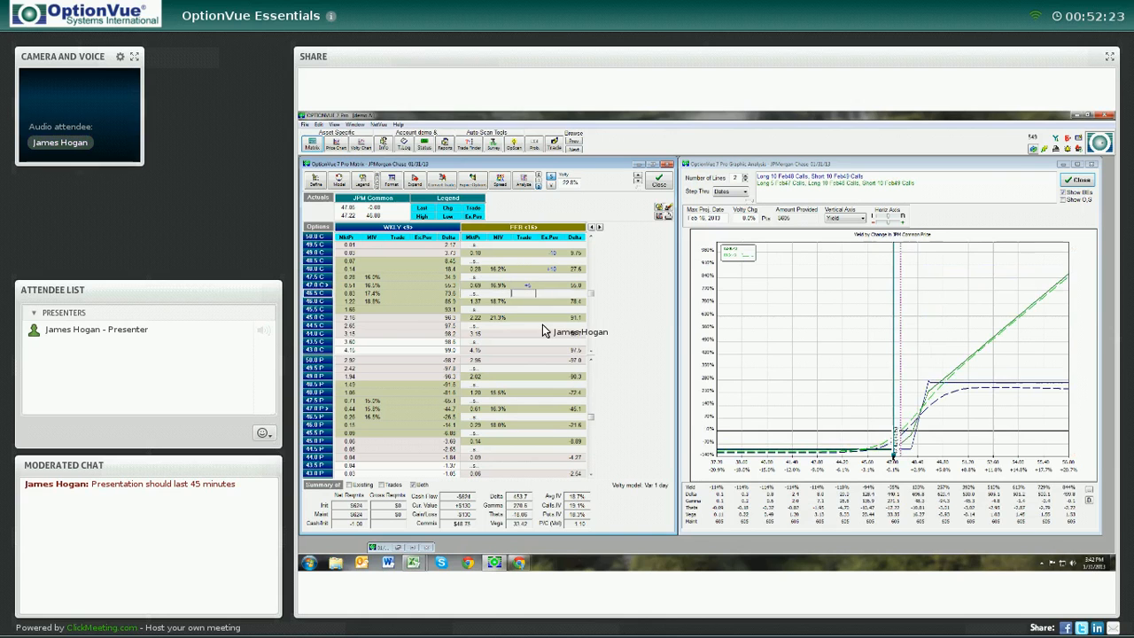
key(Up)
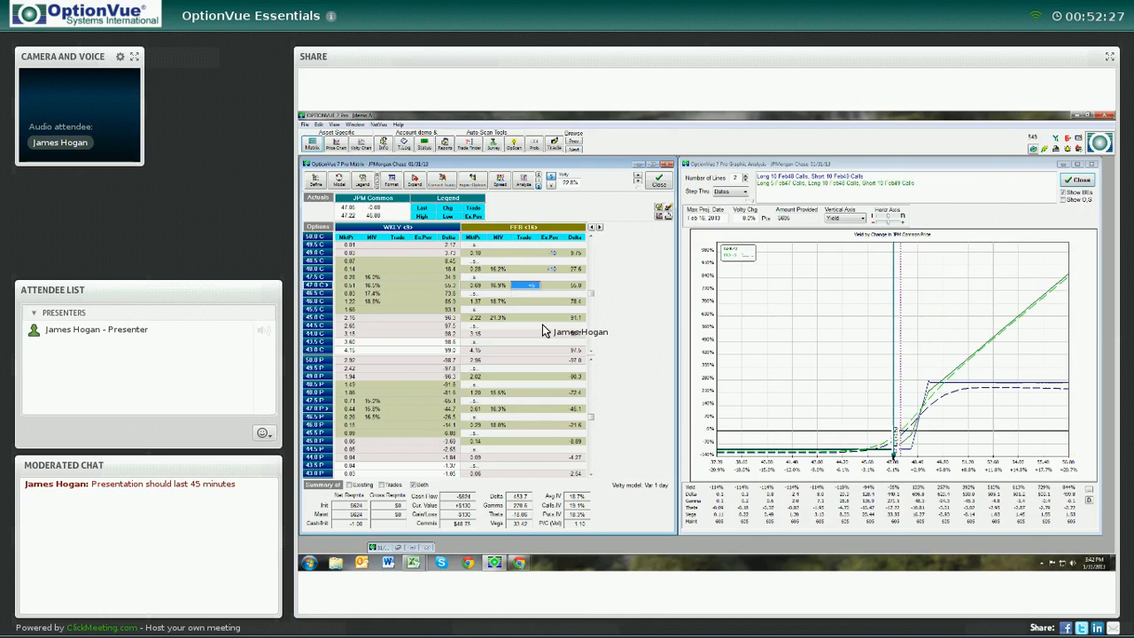
key(Delete)
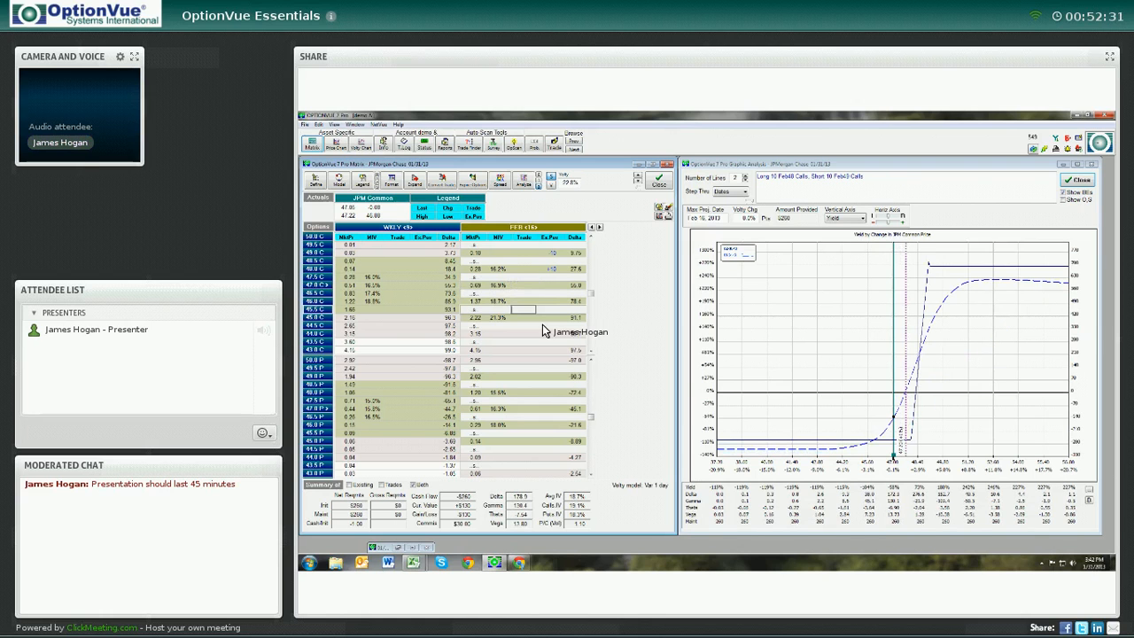
Enter hypothetical trades of 10 contracts in the Feb 49 and Feb 50 calls in the matrix
key(Up)
key(Up)
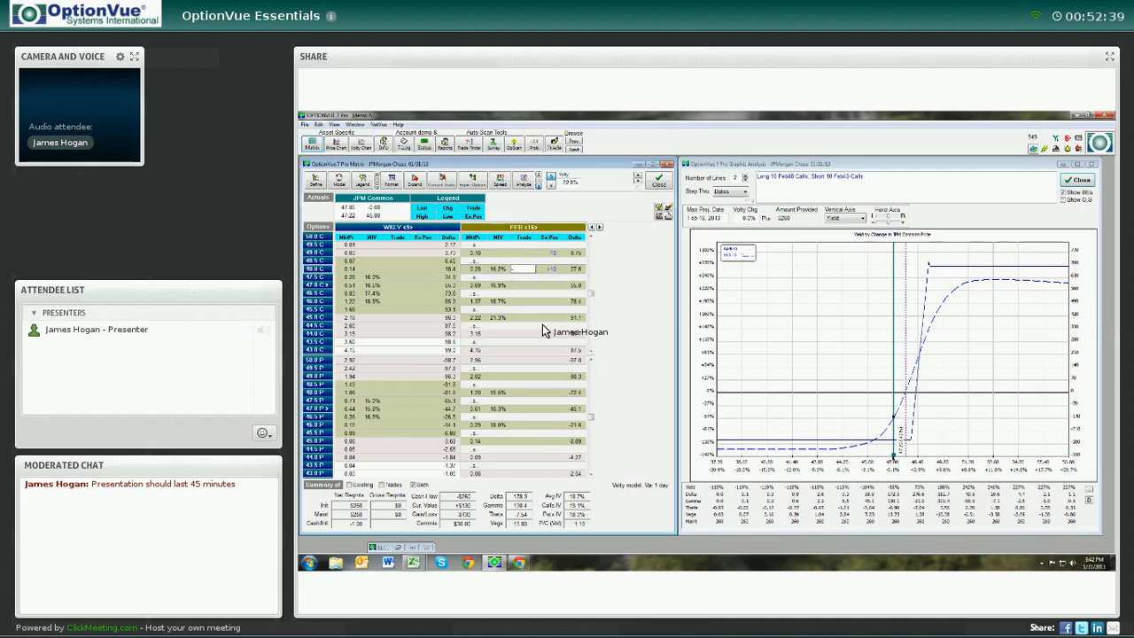
key(Up)
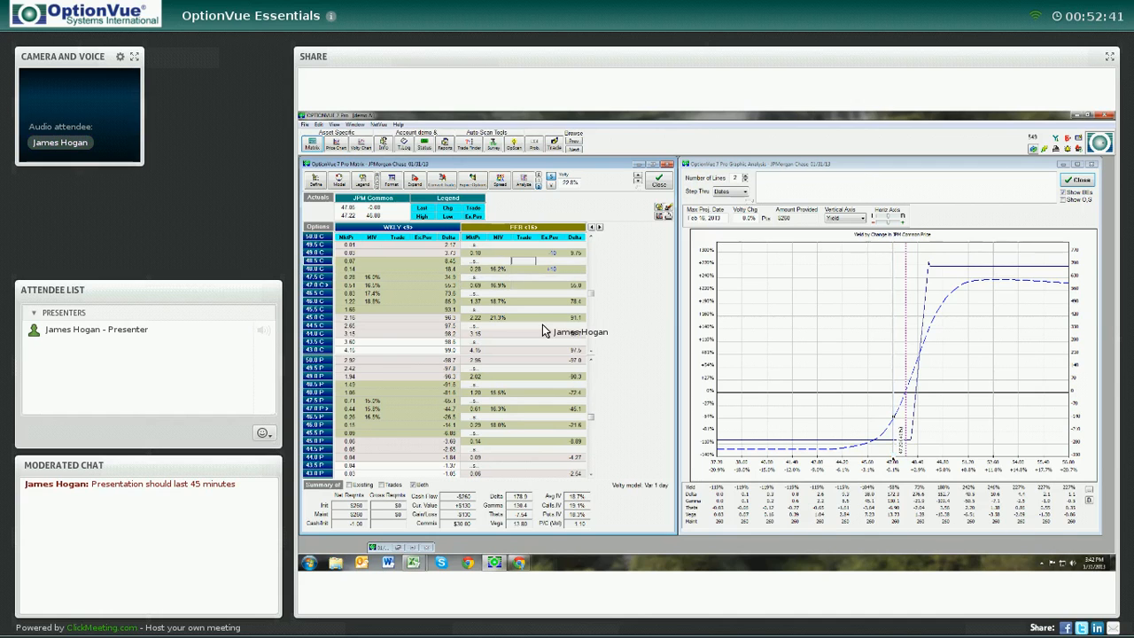
key(Up)
key(Up)
key(Up)
key(Up)
key(Up)
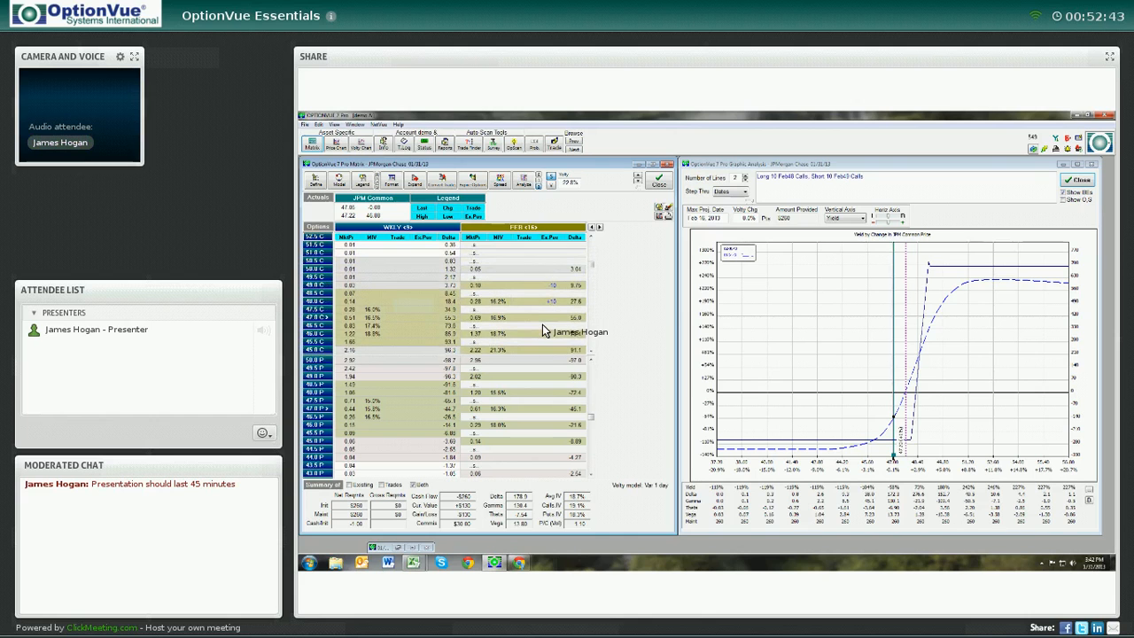
key(Down)
key(Down)
key(Down)
key(Down)
key(Down)
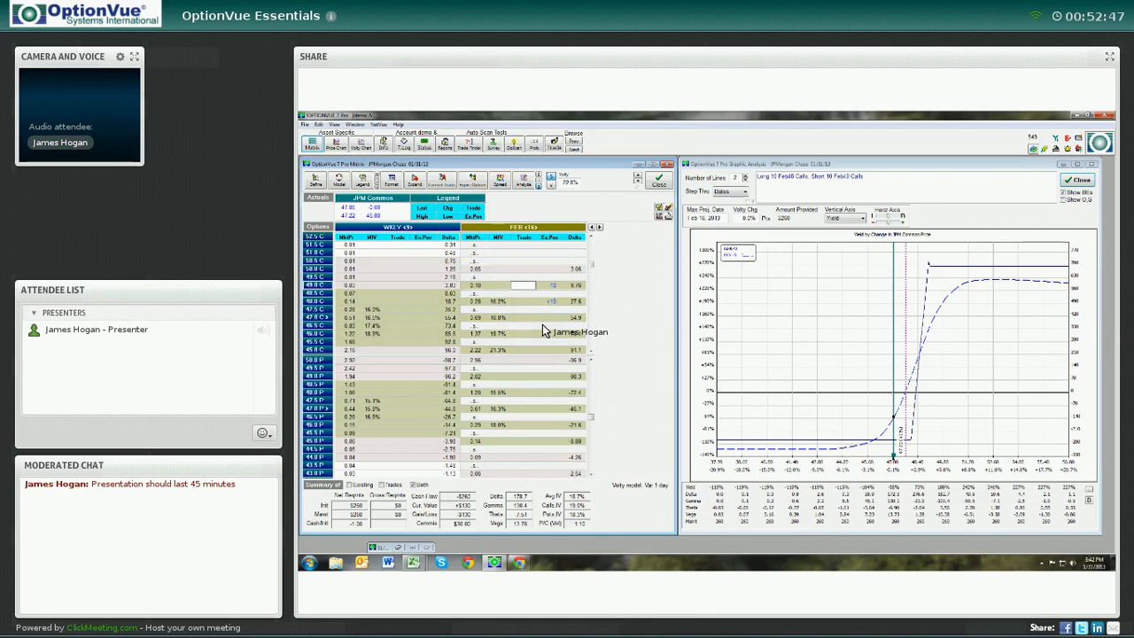
text(10)
key(Up)
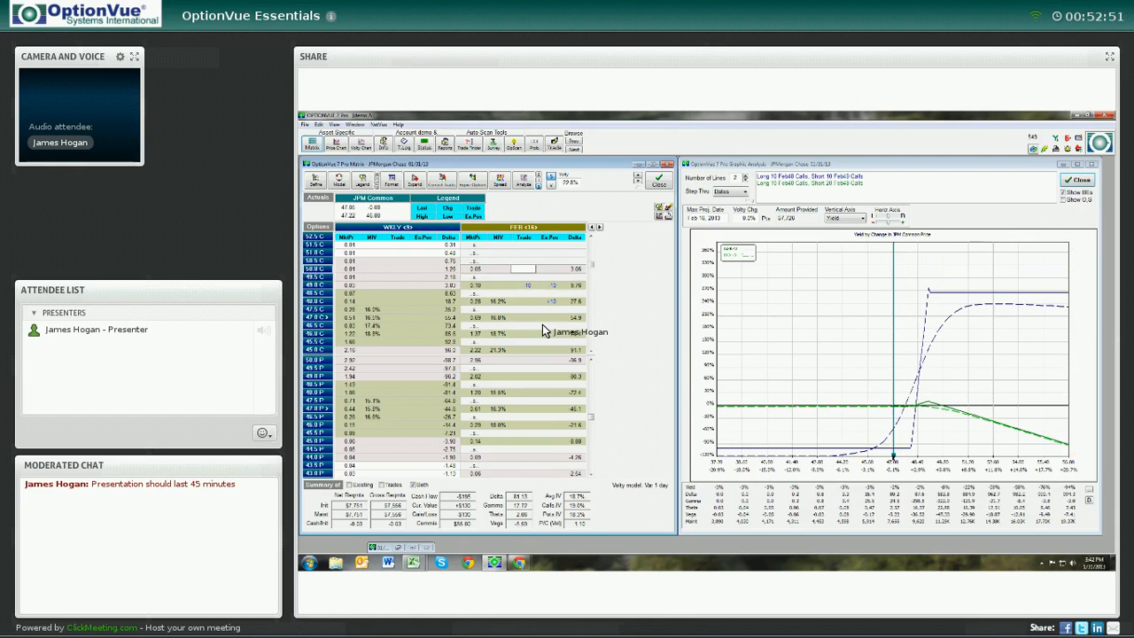
text(10)
key(Up)
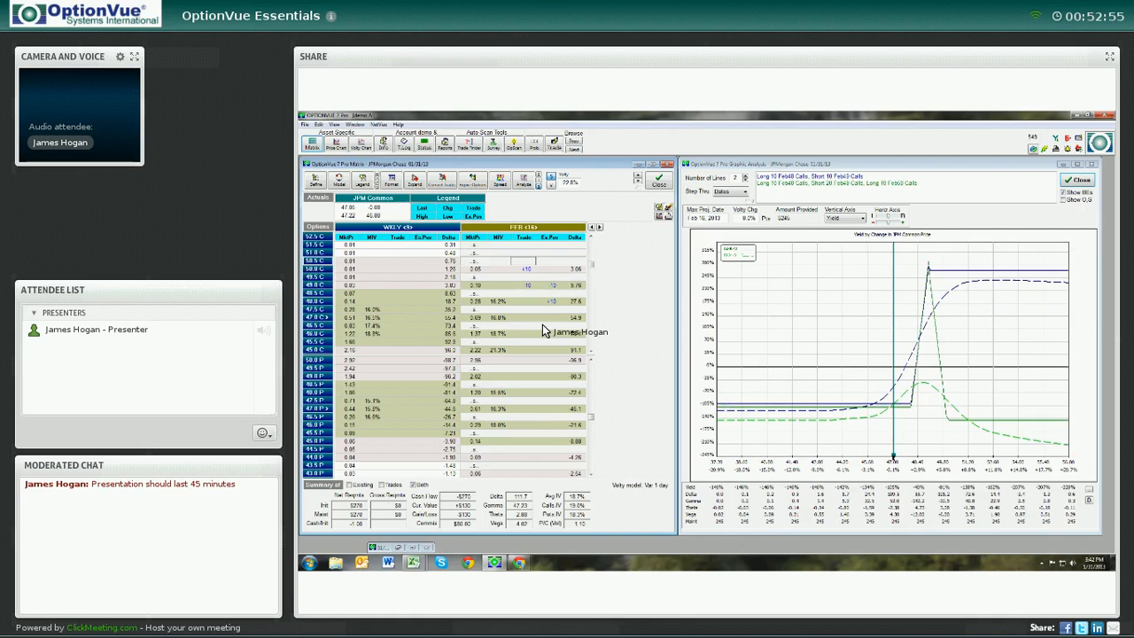
Clear the hypothetical trades from the matrix and close the graph window
click(667, 207)
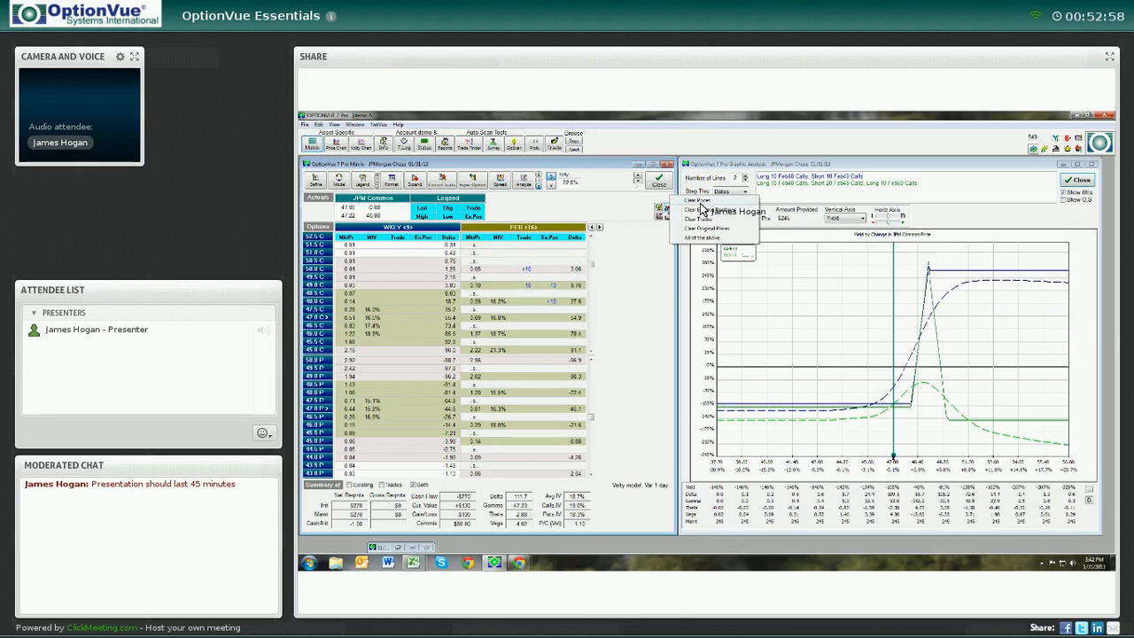
click(700, 219)
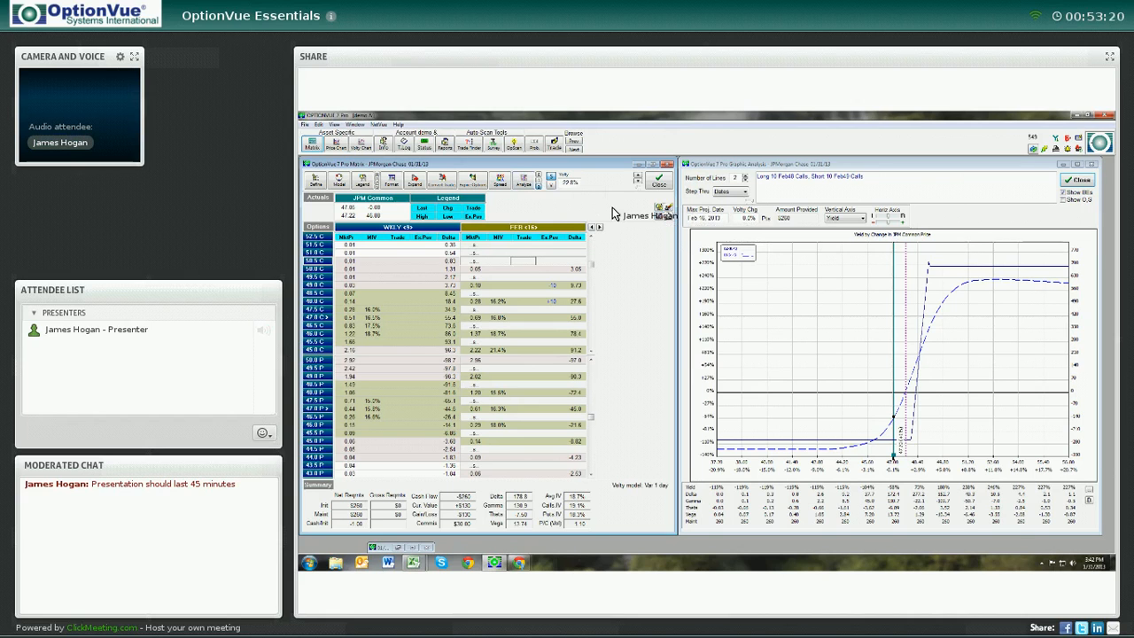
double_click(684, 164)
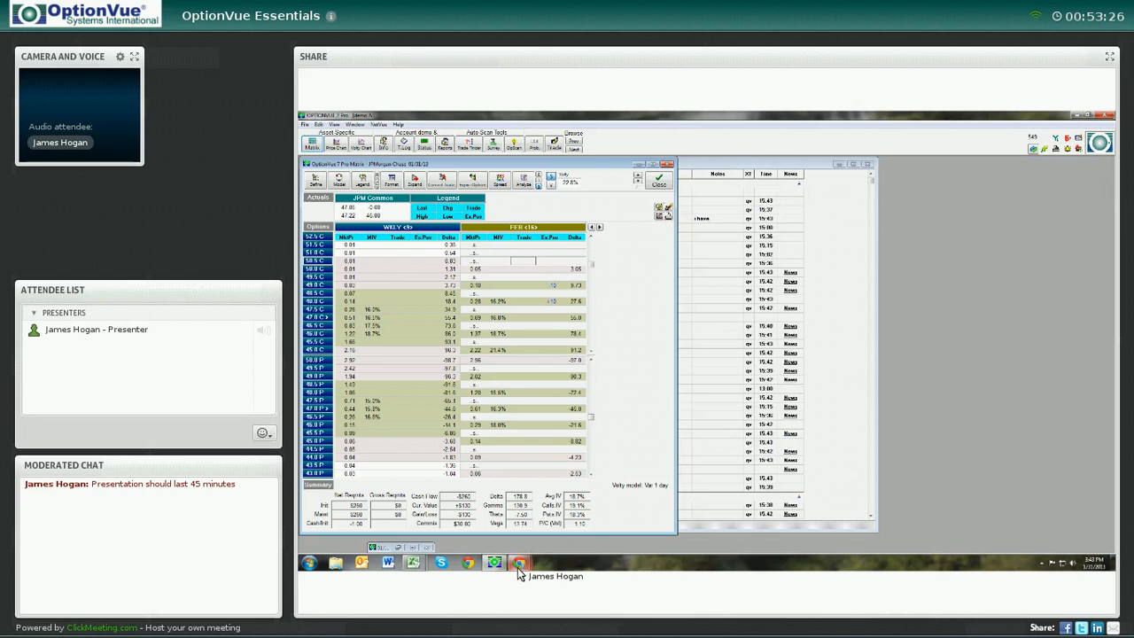
Switch to the webinar browser window
mouse_move(519, 567)
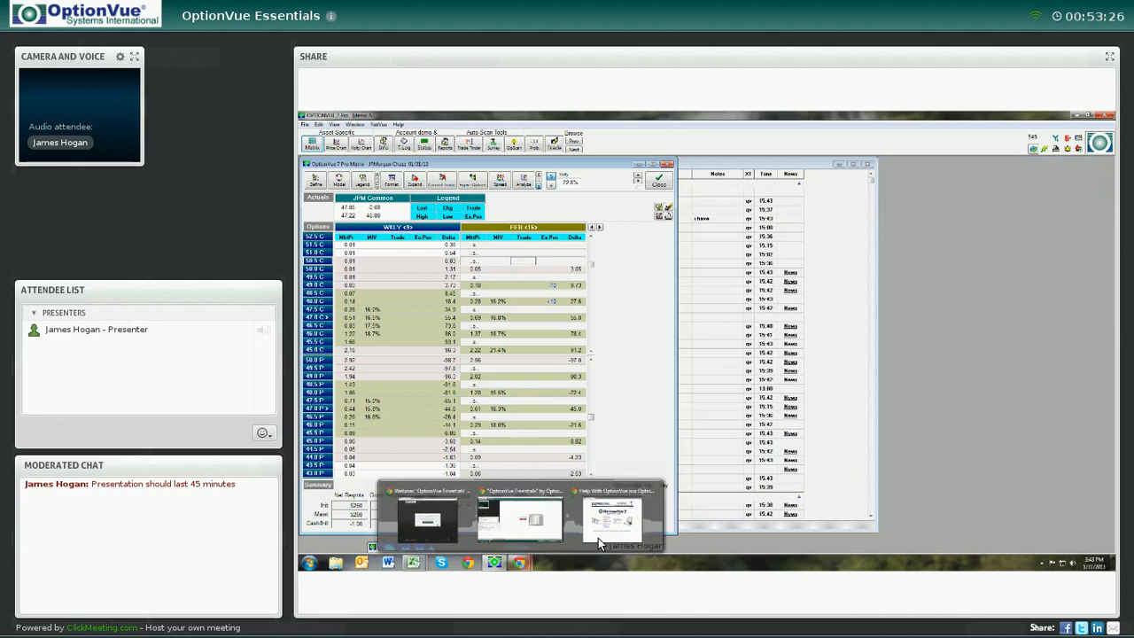
click(539, 521)
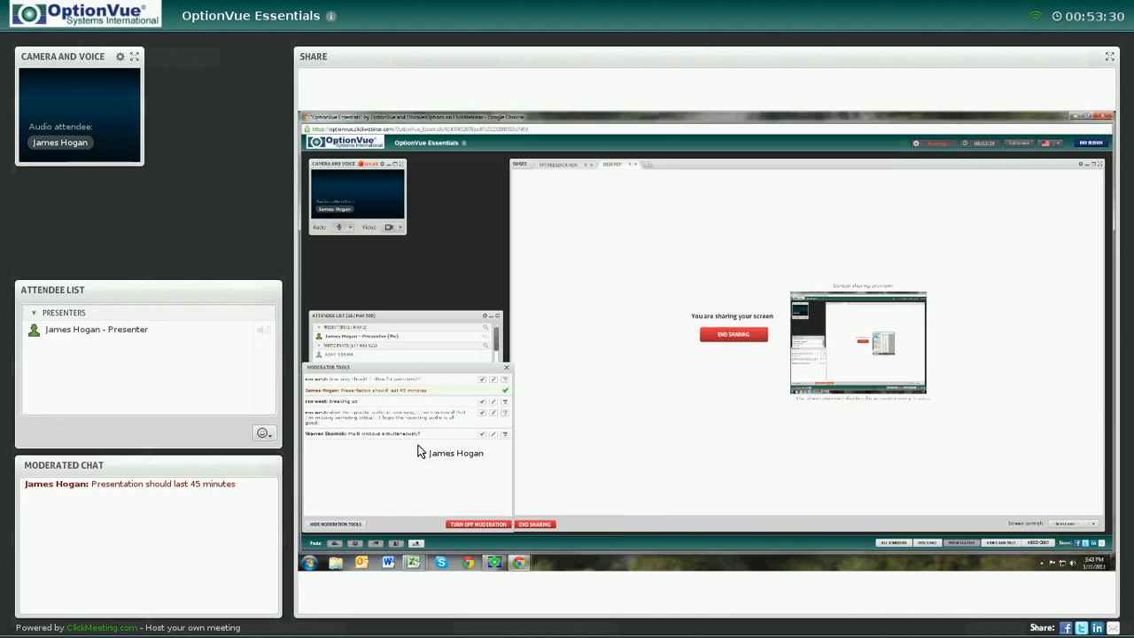